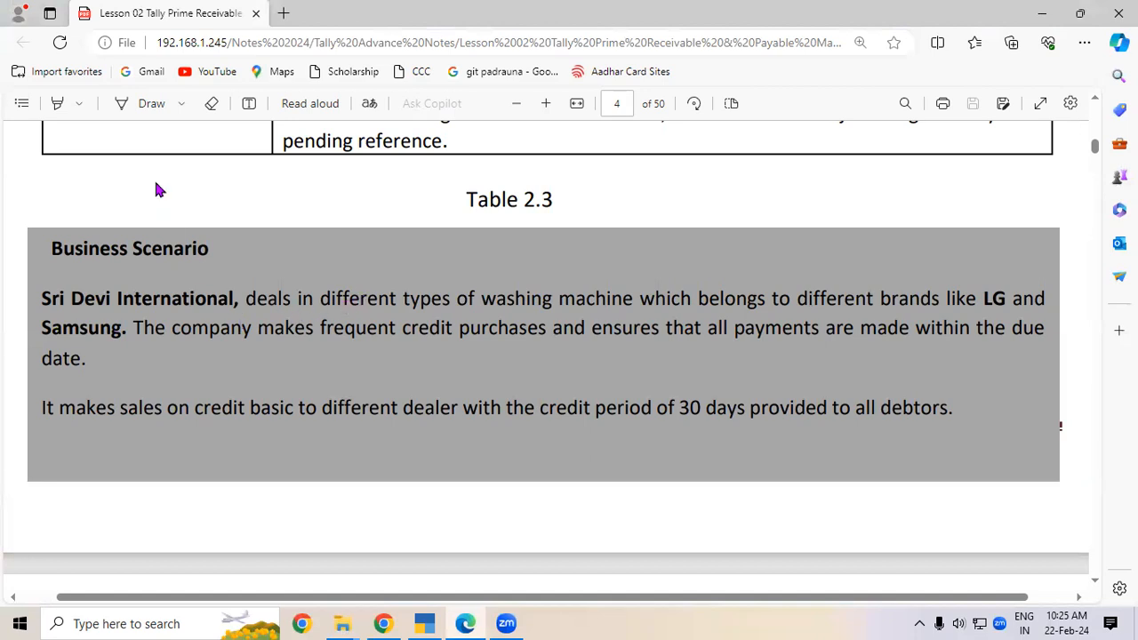
# Underline the company name, washing machine phrase, different brands, LG, Samsung, credit purchases and date with the Draw pen in the Business Scenario's first paragraph
pyautogui.click(145, 105)
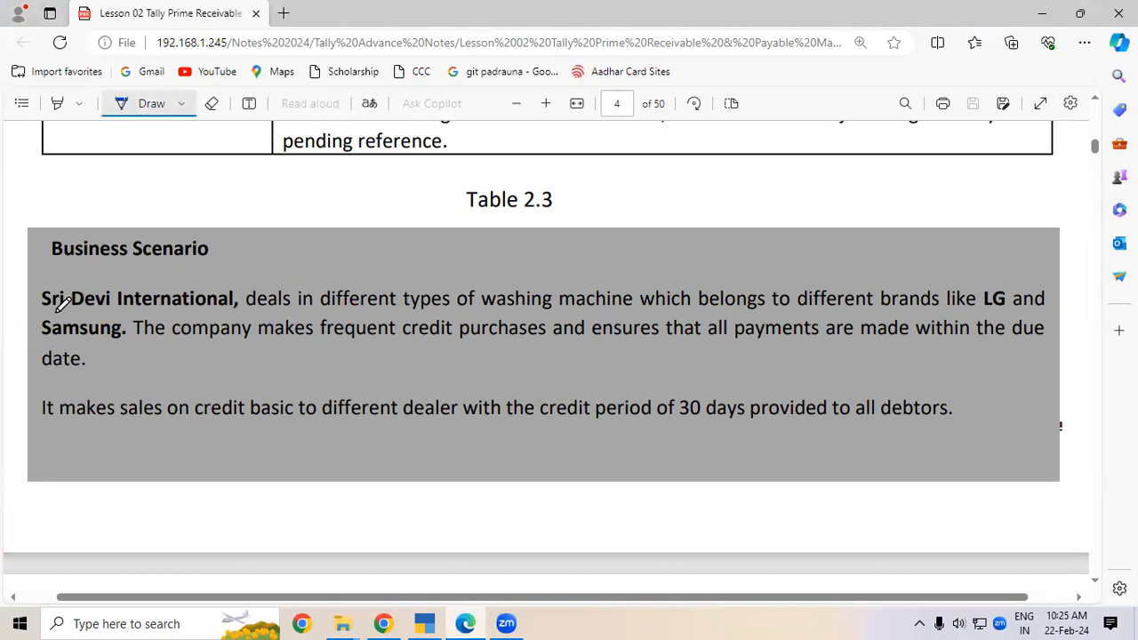
pyautogui.moveTo(57, 312); pyautogui.dragTo(610, 315)
pyautogui.moveTo(812, 313); pyautogui.dragTo(1004, 312)
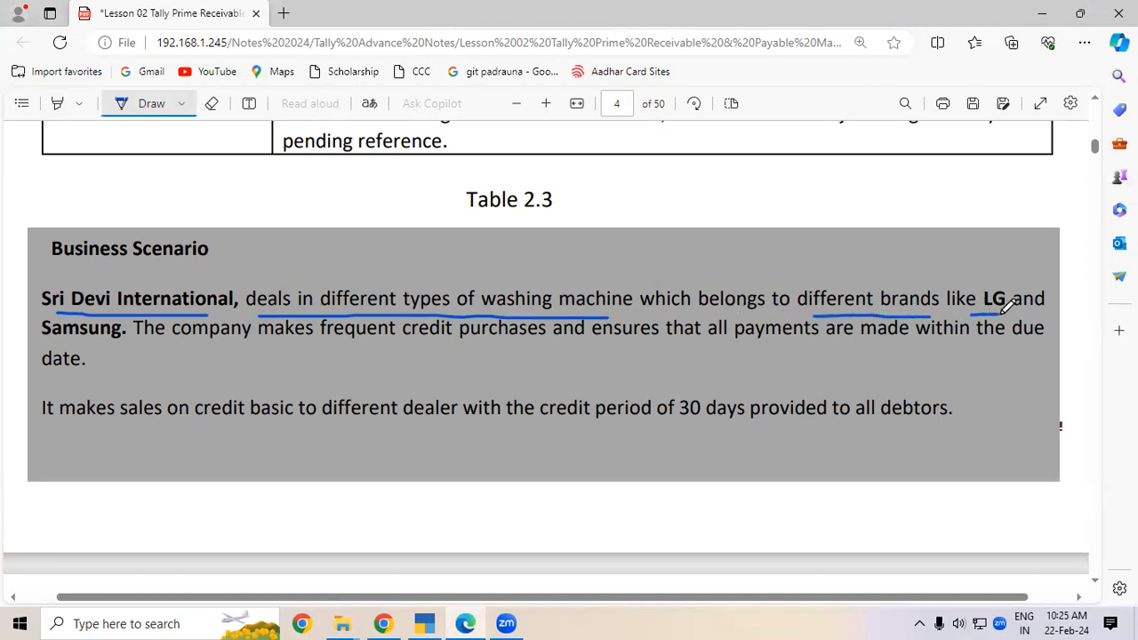
pyautogui.moveTo(43, 346); pyautogui.dragTo(119, 349)
pyautogui.moveTo(405, 341); pyautogui.dragTo(539, 347)
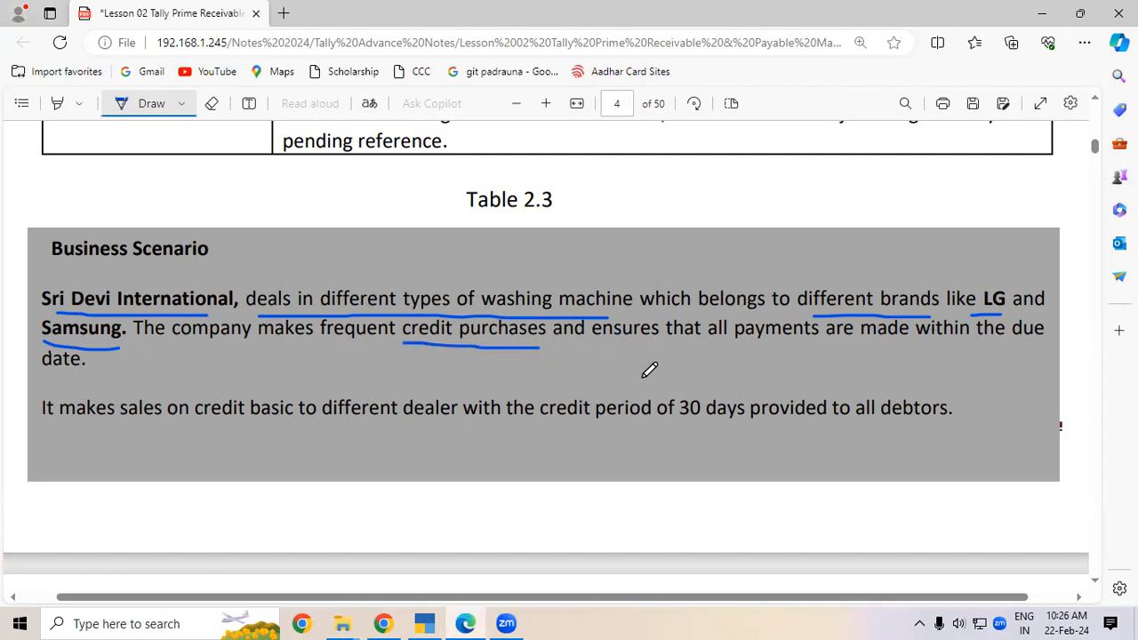
pyautogui.moveTo(39, 372); pyautogui.dragTo(80, 372)
# Underline "credit basic", "different", "30" and "provided to all debtors" in the Business Scenario's sentence about credit sales
pyautogui.moveTo(213, 424); pyautogui.dragTo(410, 424)
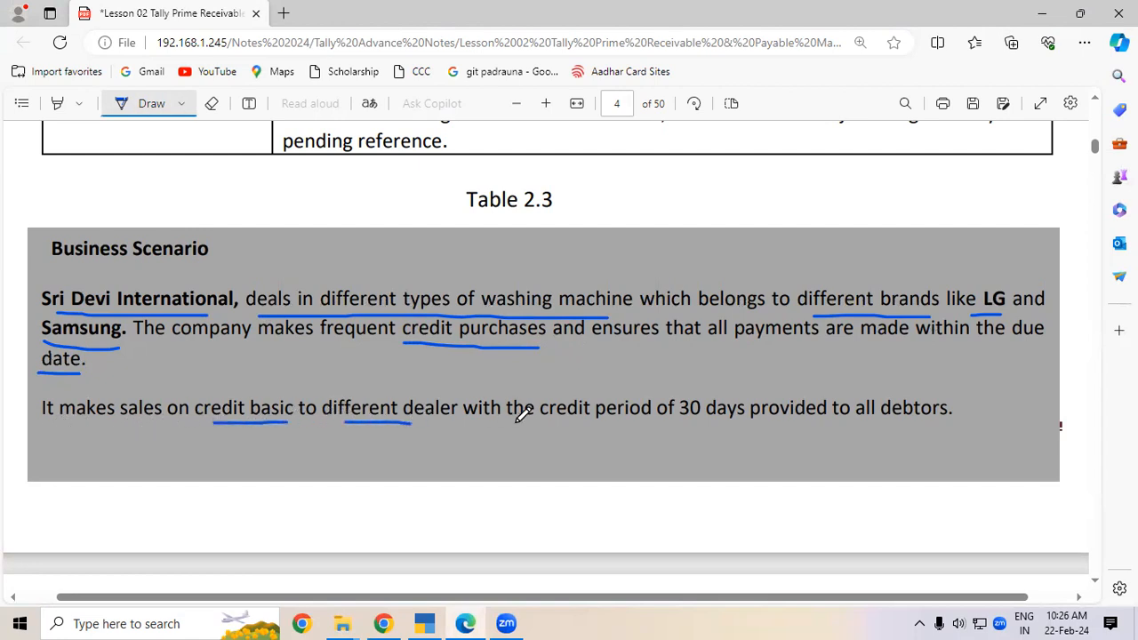
pyautogui.moveTo(677, 426); pyautogui.dragTo(702, 426)
pyautogui.moveTo(797, 426); pyautogui.dragTo(945, 426)
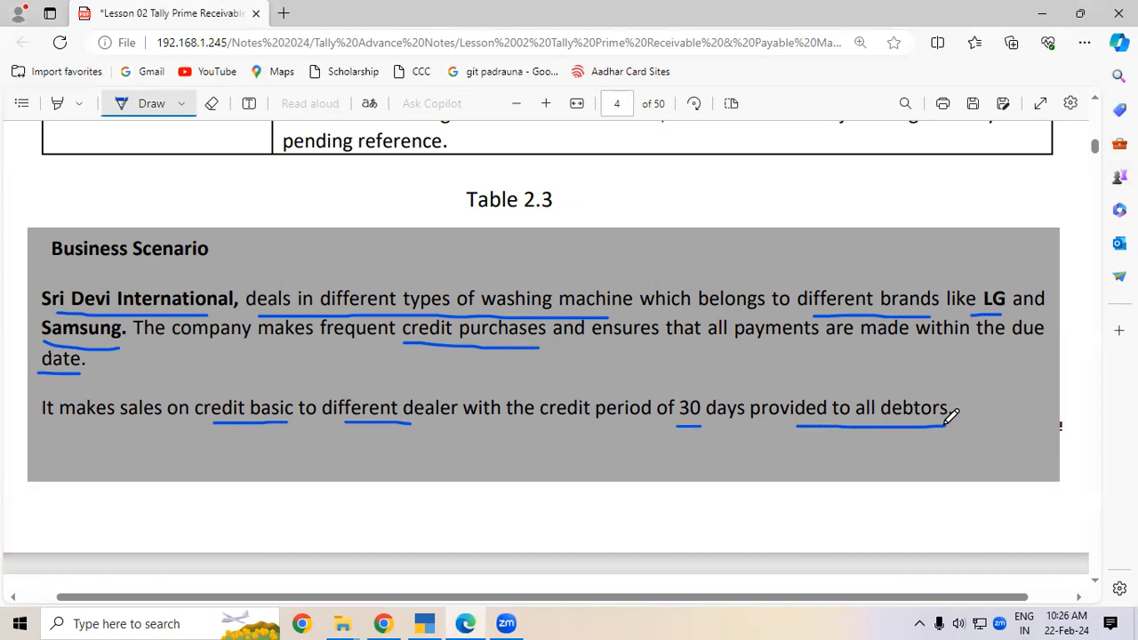
# Underline the section 2.4 heading "Activation of Bill-wise Entry" on page 5 of the notes
pyautogui.scroll(-1, 1100, 584)
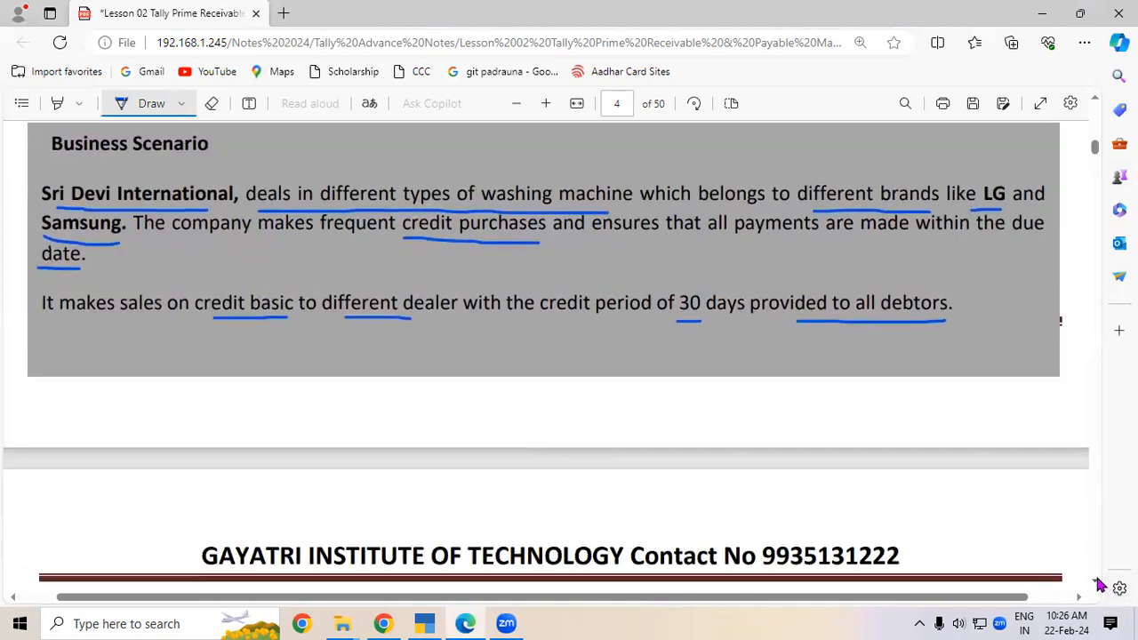
pyautogui.scroll(-6, 1099, 584)
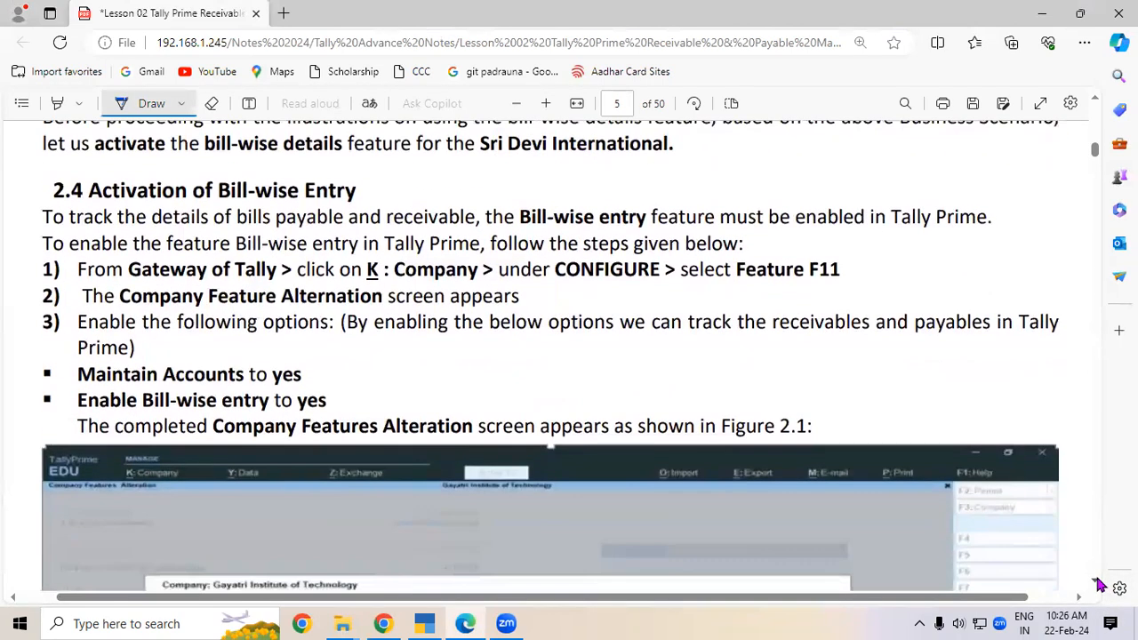
pyautogui.moveTo(86, 202); pyautogui.dragTo(358, 200)
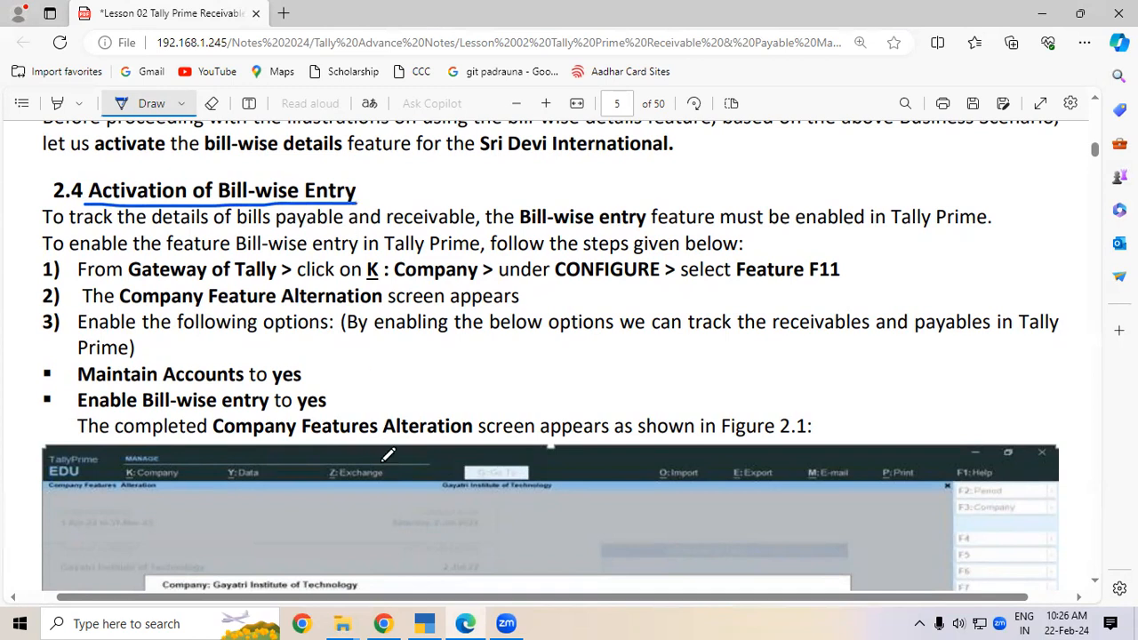
# Switch to TallyPrime and shut the company Sri Devi International
pyautogui.click(424, 623)
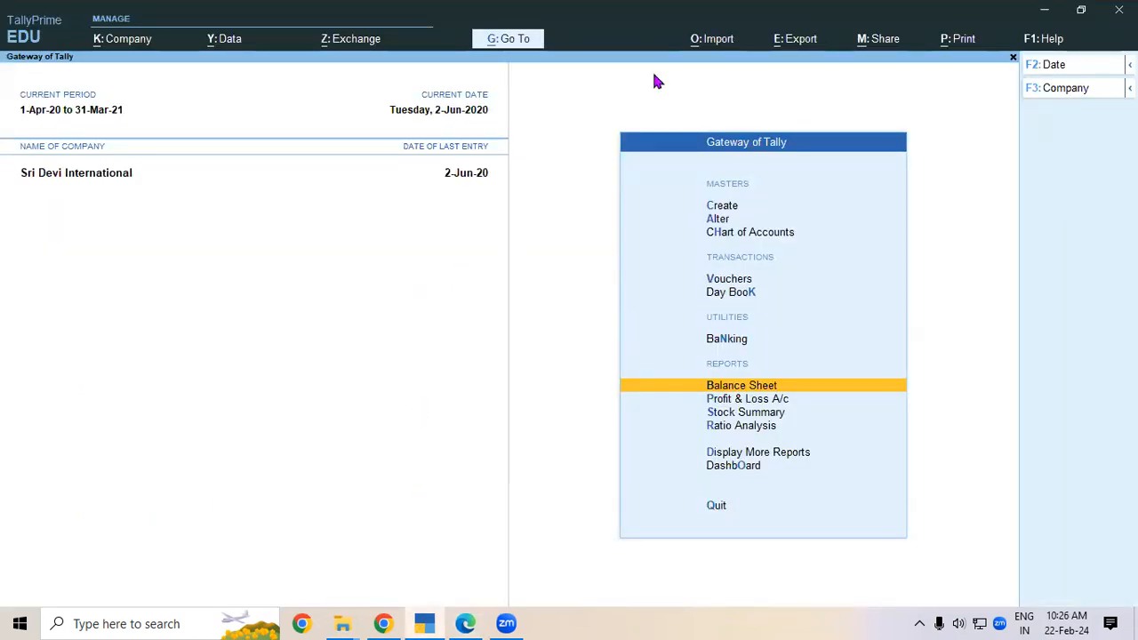
pyautogui.click(917, 46)
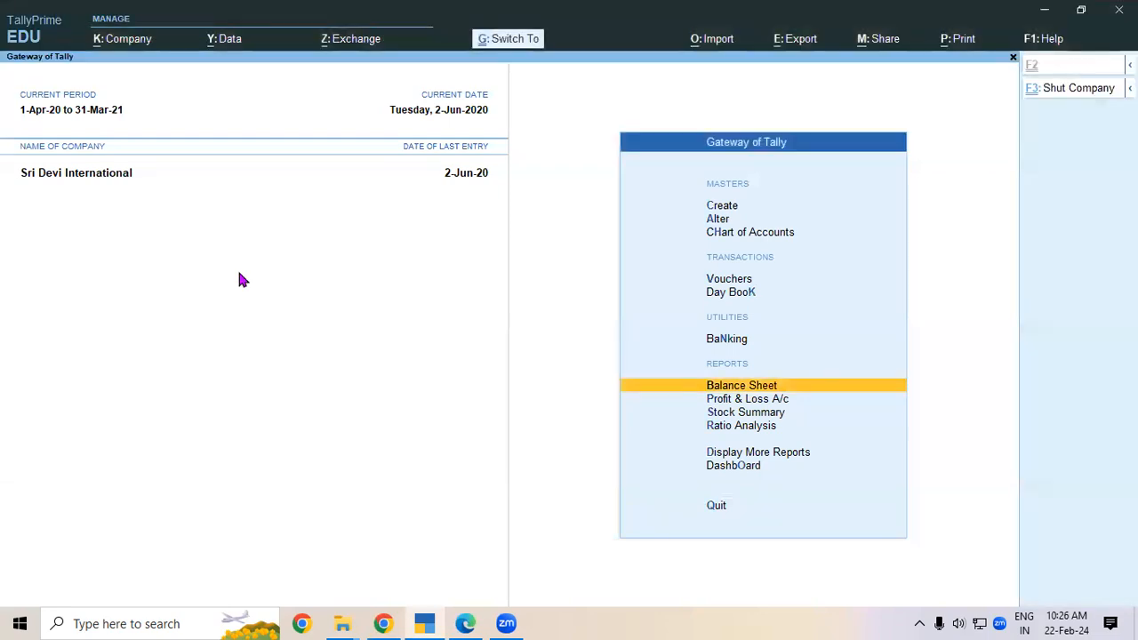
pyautogui.hotkey('ctrl', 'F3')
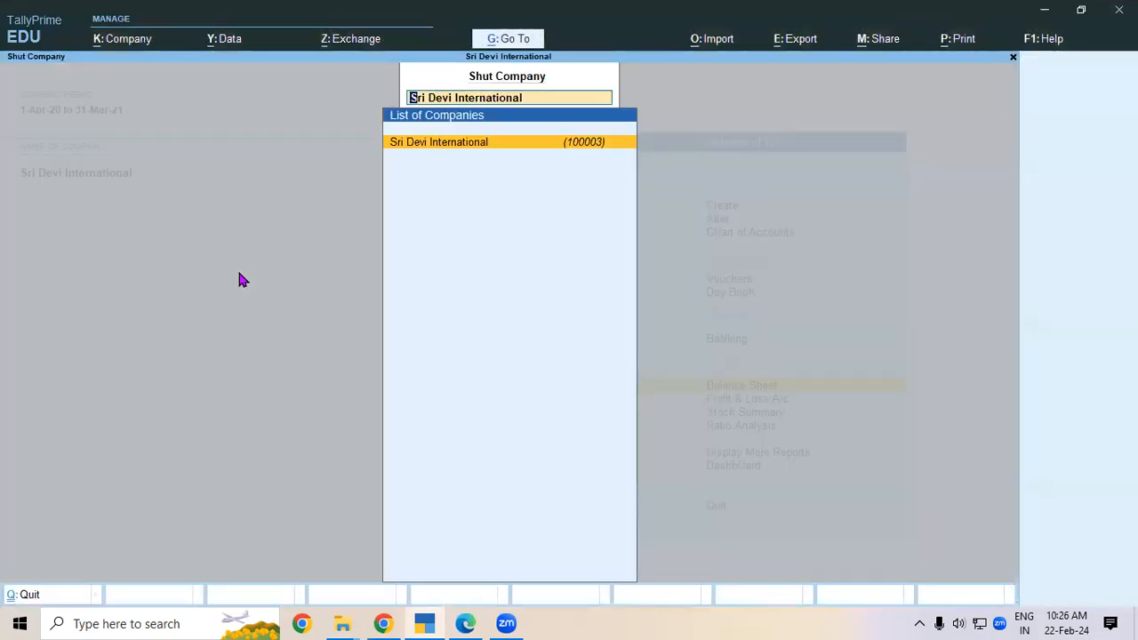
pyautogui.press('Return')
# Open the company Sri Devi International 10.1 from the company list
pyautogui.press('Down')
pyautogui.press('Down')
pyautogui.press('Down')
pyautogui.press('Down')
pyautogui.press('Return')
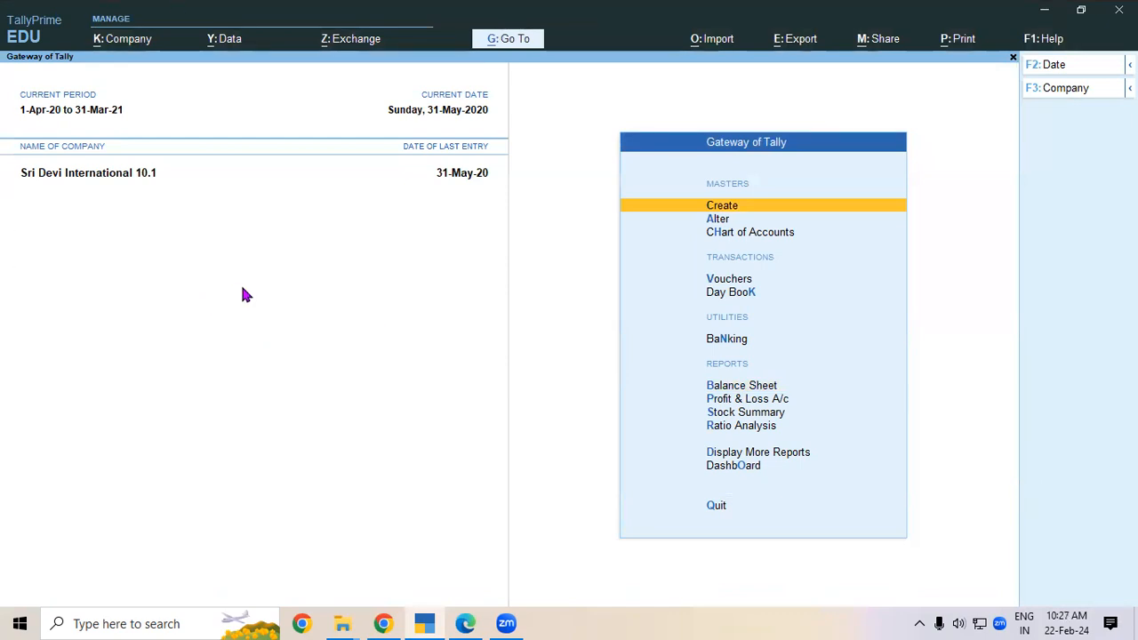
# Check that Maintain Accounts and Enable Bill-wise entry are set to Yes in the company features, and accept the settings
pyautogui.press('F11')
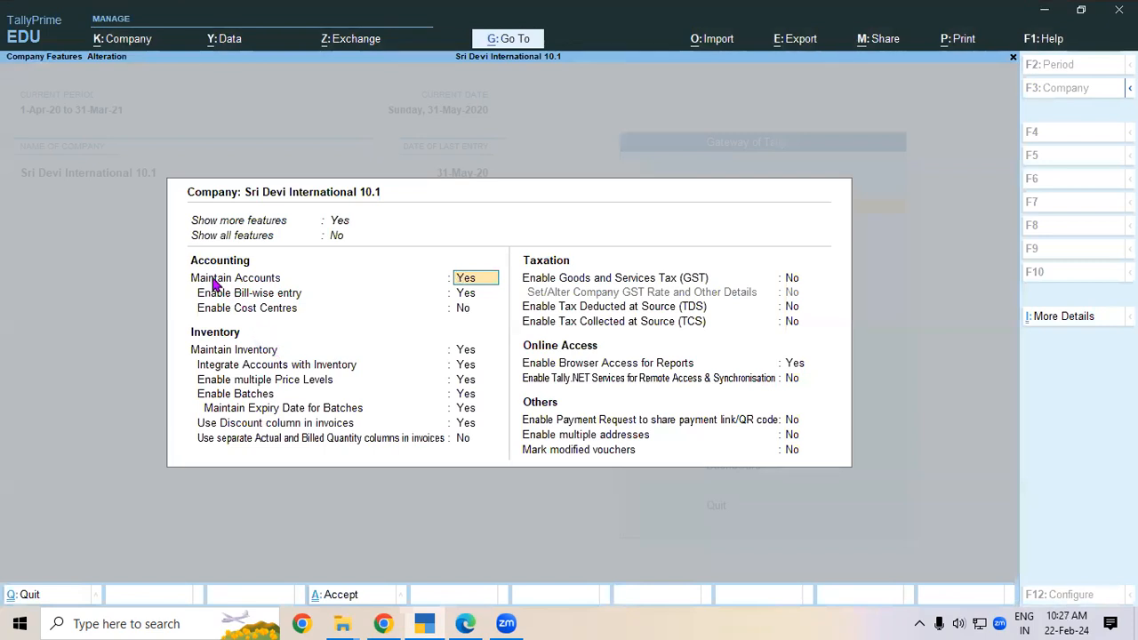
pyautogui.click(461, 294)
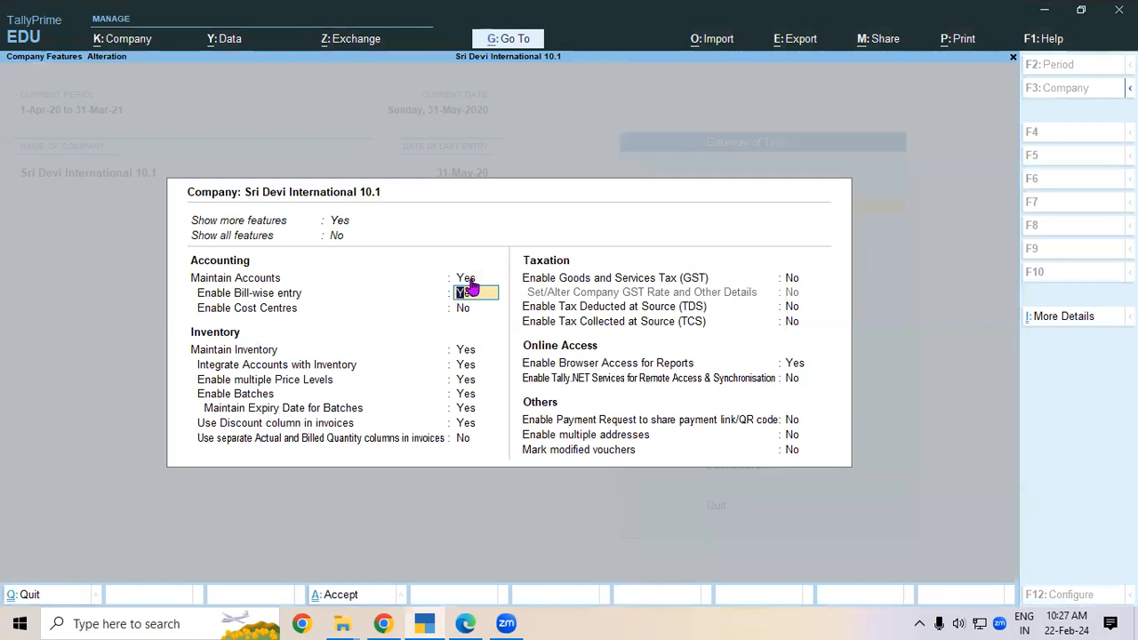
pyautogui.click(626, 30)
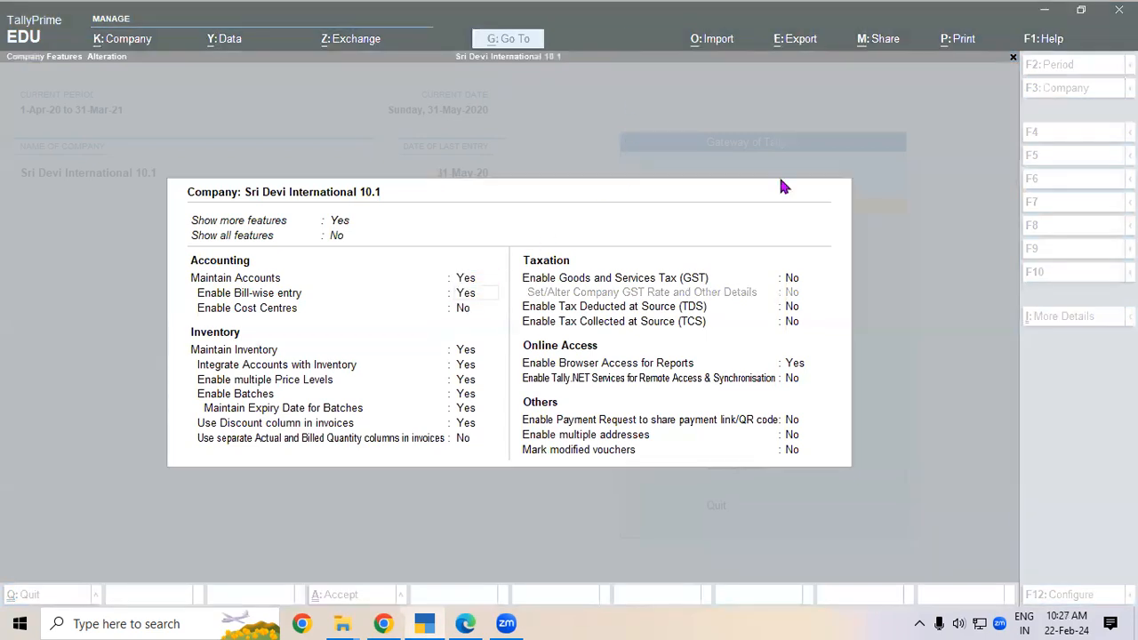
pyautogui.click(560, 111)
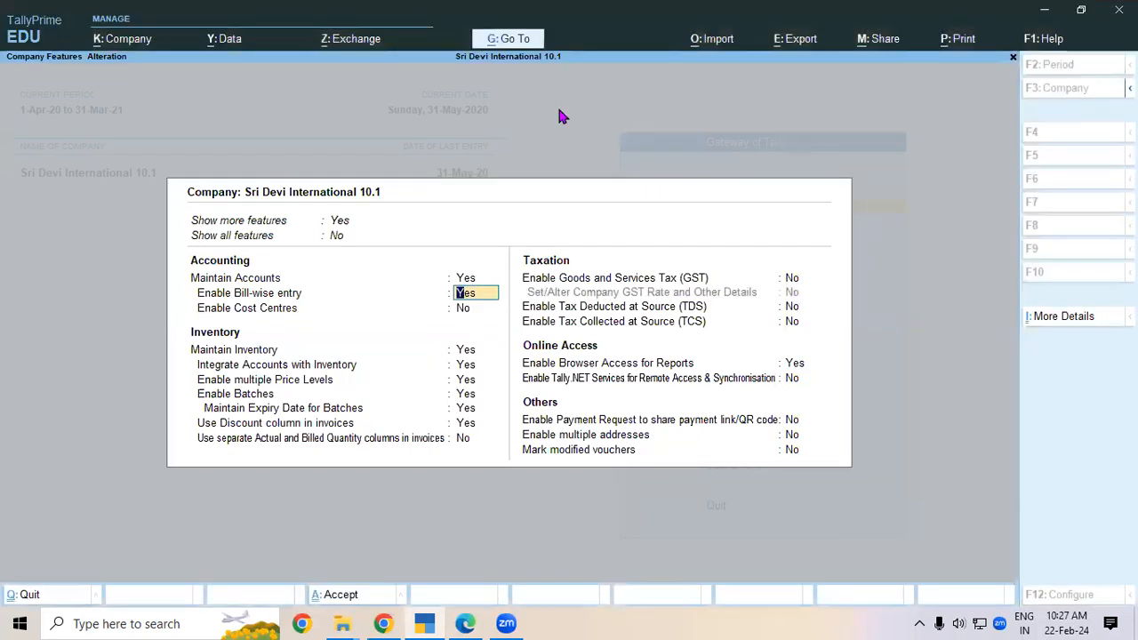
pyautogui.hotkey('ctrl', 'a')
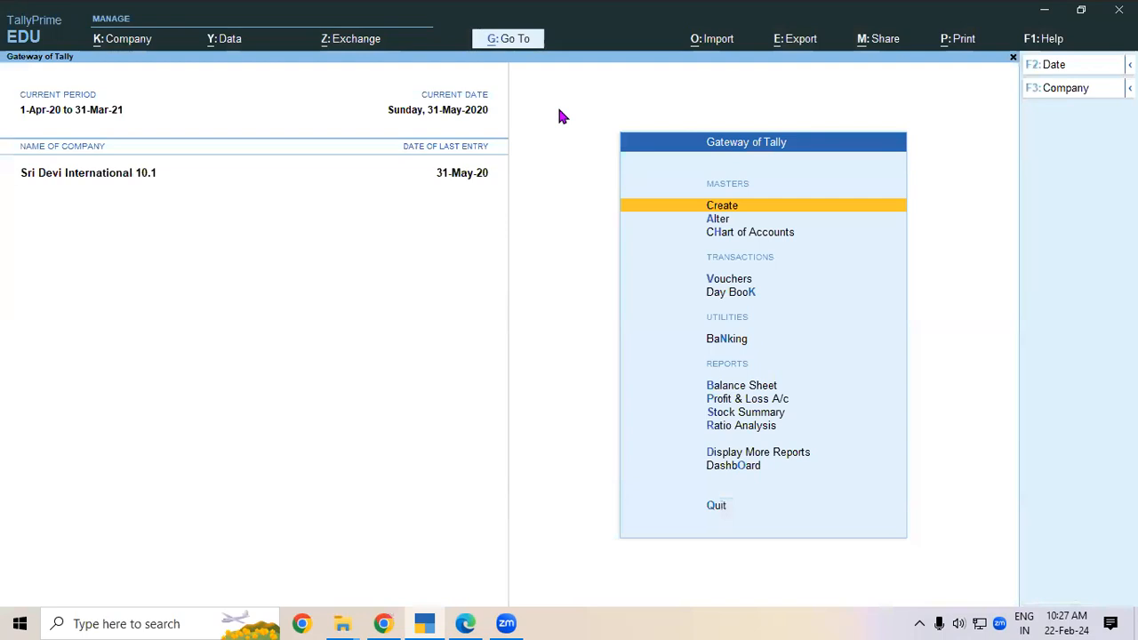
pyautogui.press('F11')
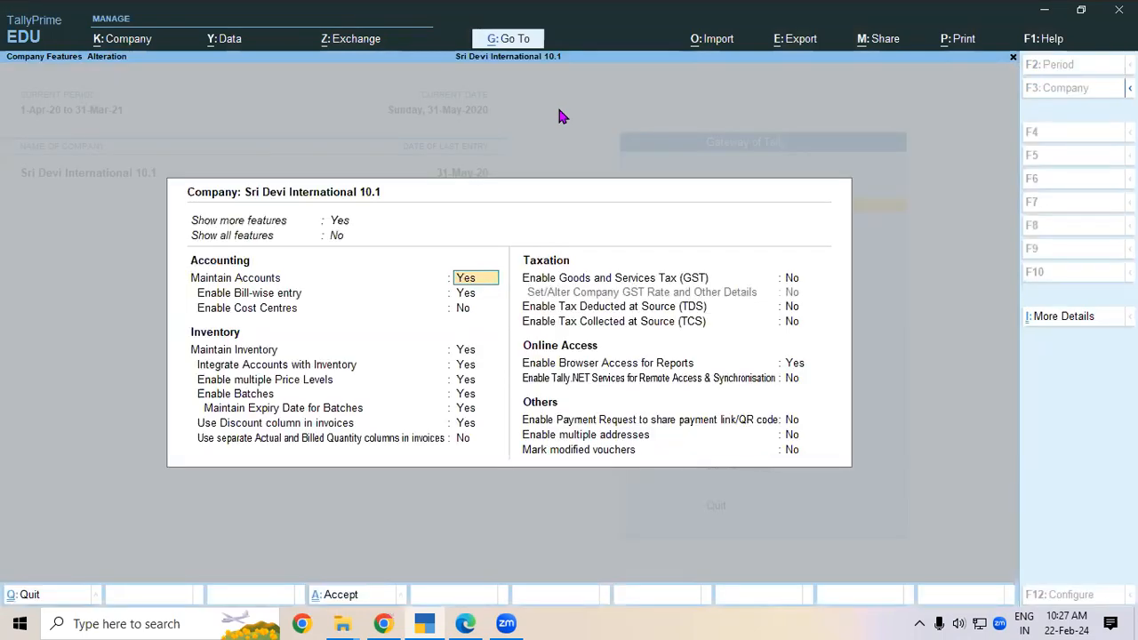
pyautogui.press('Return')
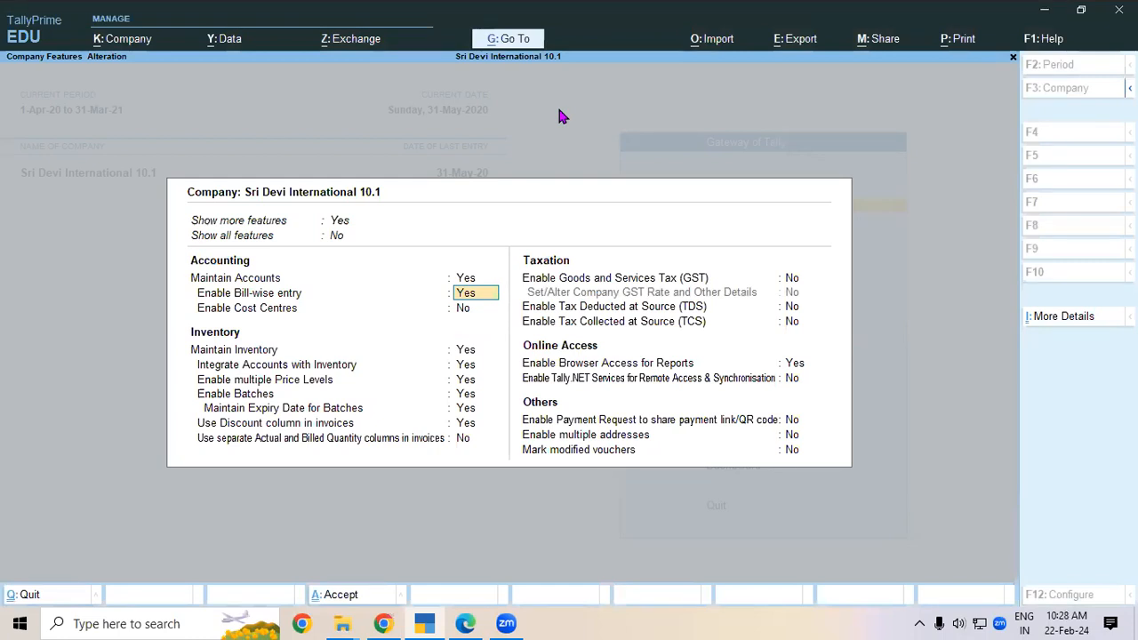
pyautogui.hotkey('ctrl', 'a')
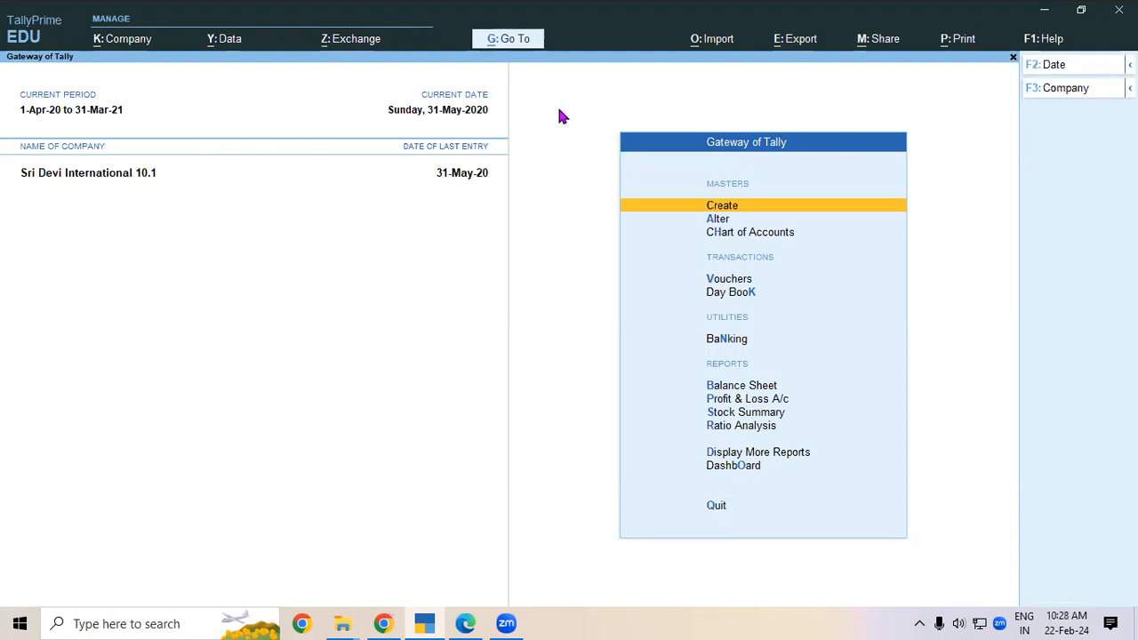
# Start a new purchase voucher for the company from the Gateway of Tally
pyautogui.press('Down')
pyautogui.press('Down')
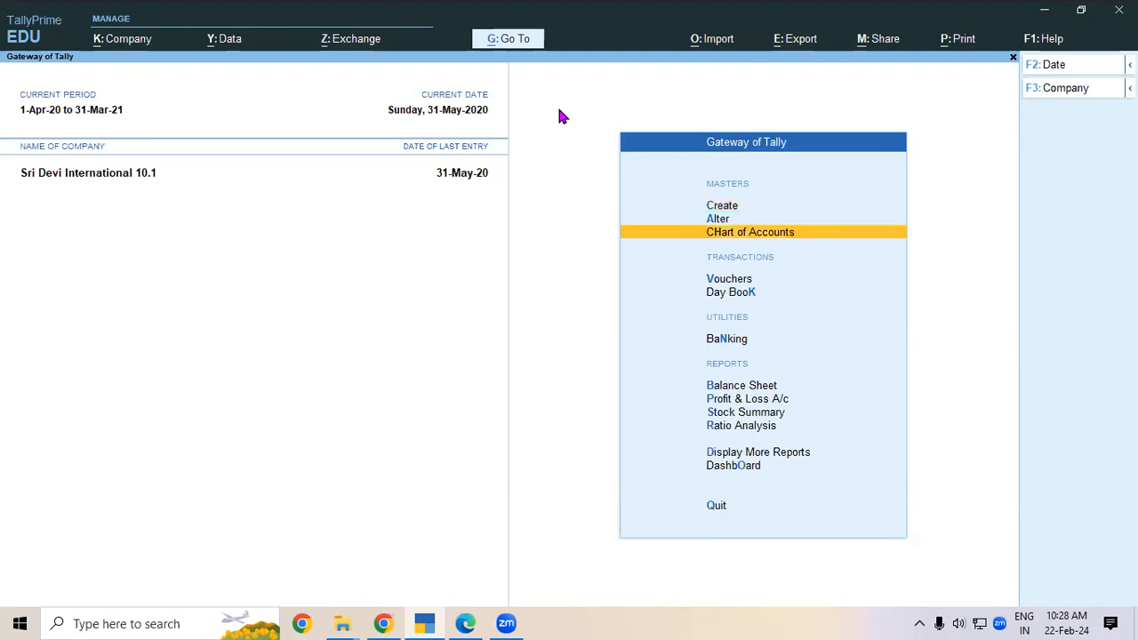
pyautogui.press('Down')
pyautogui.press('Return')
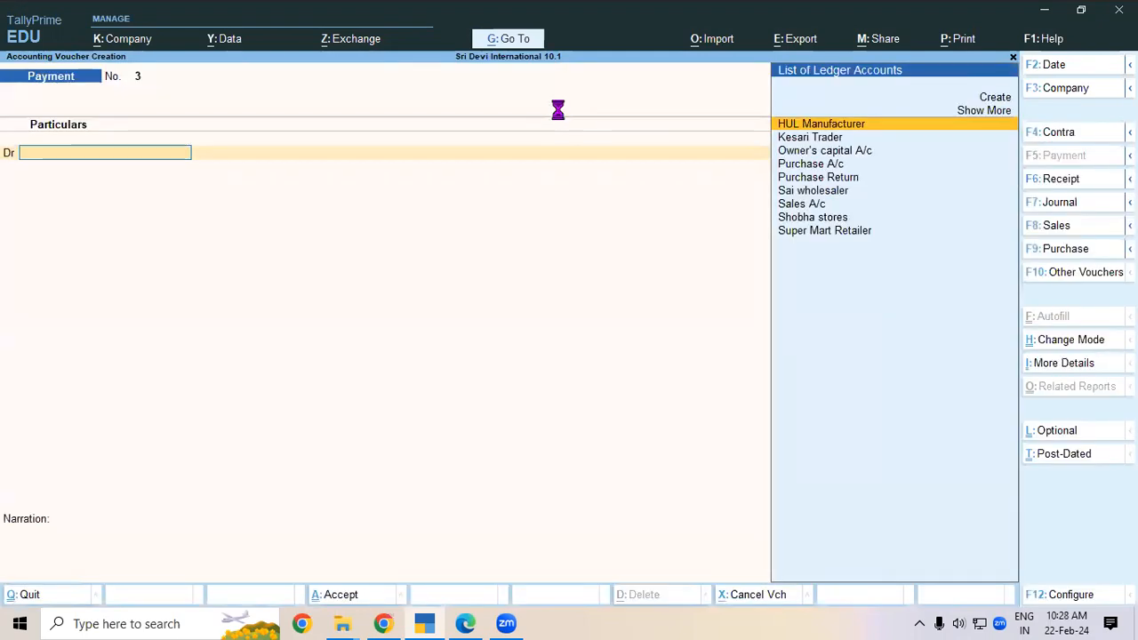
pyautogui.press('F9')
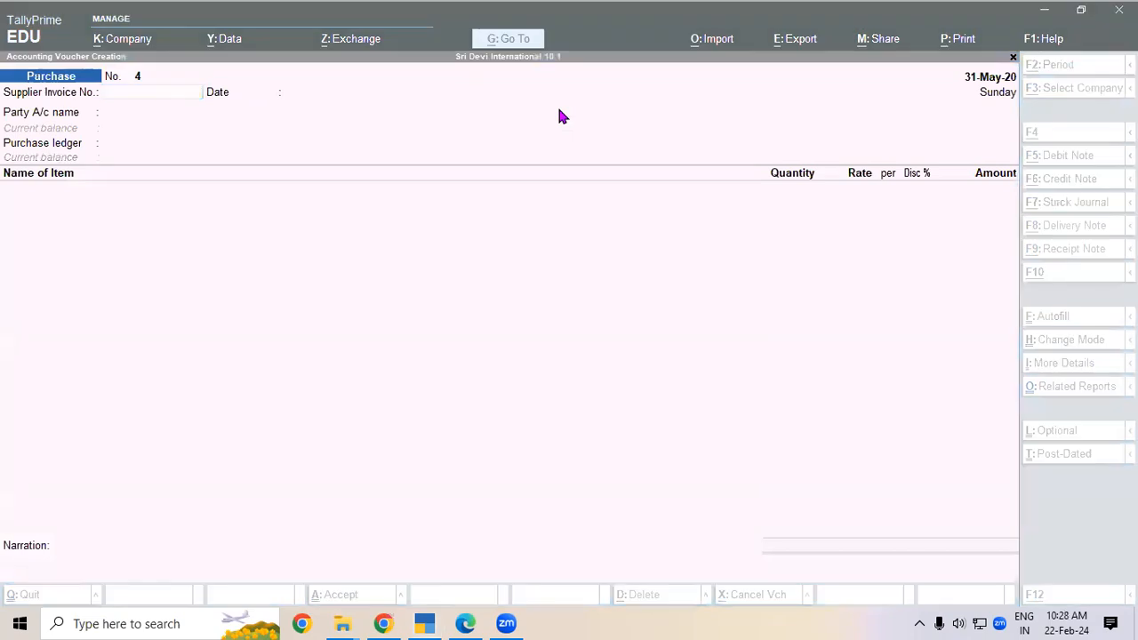
# Switch to the PDF notes in Edge and look through section 2.4.1 up to the Illustration 1 purchase vouchers on page 6
pyautogui.hotkey('alt', 'Tab')
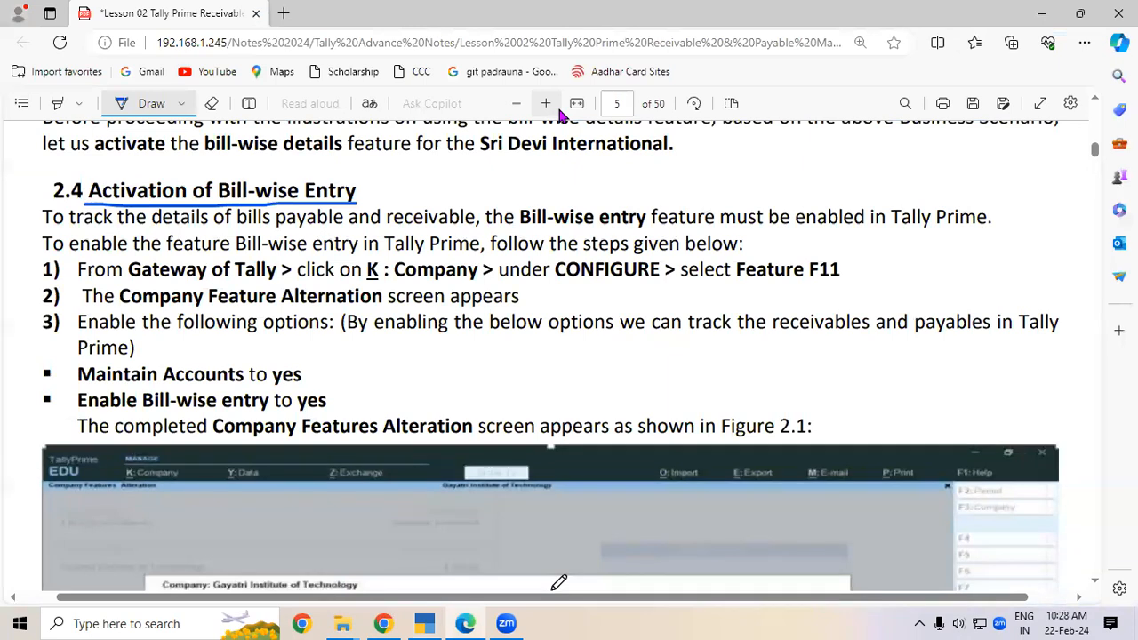
pyautogui.scroll(-2, 559, 582)
pyautogui.scroll(-2, 560, 111)
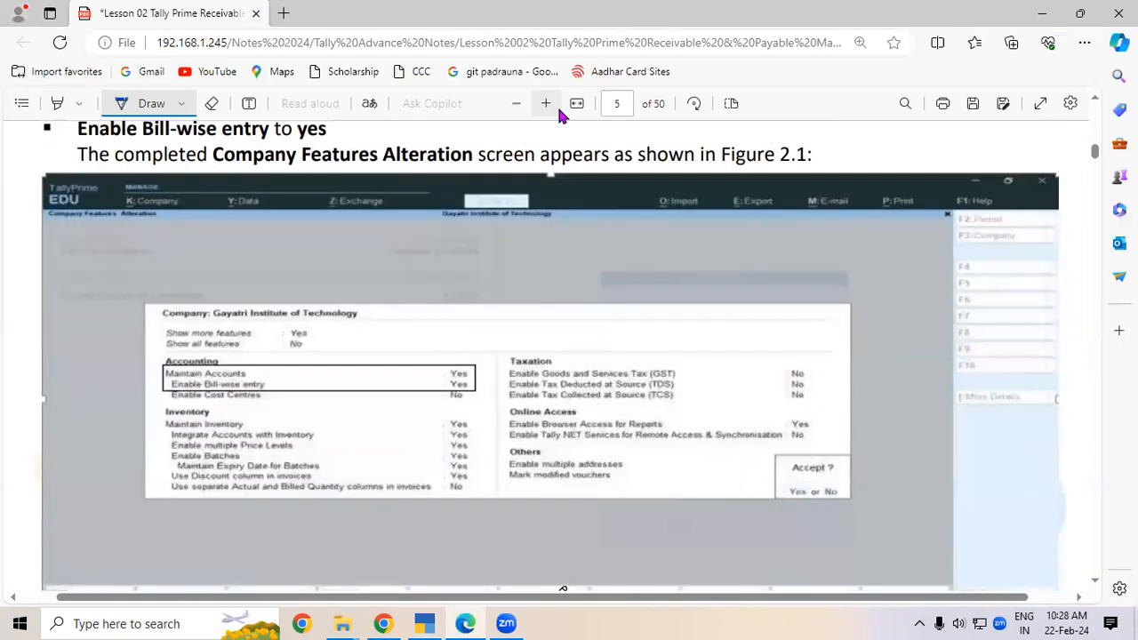
pyautogui.scroll(-2, 560, 111)
pyautogui.scroll(-2, 559, 112)
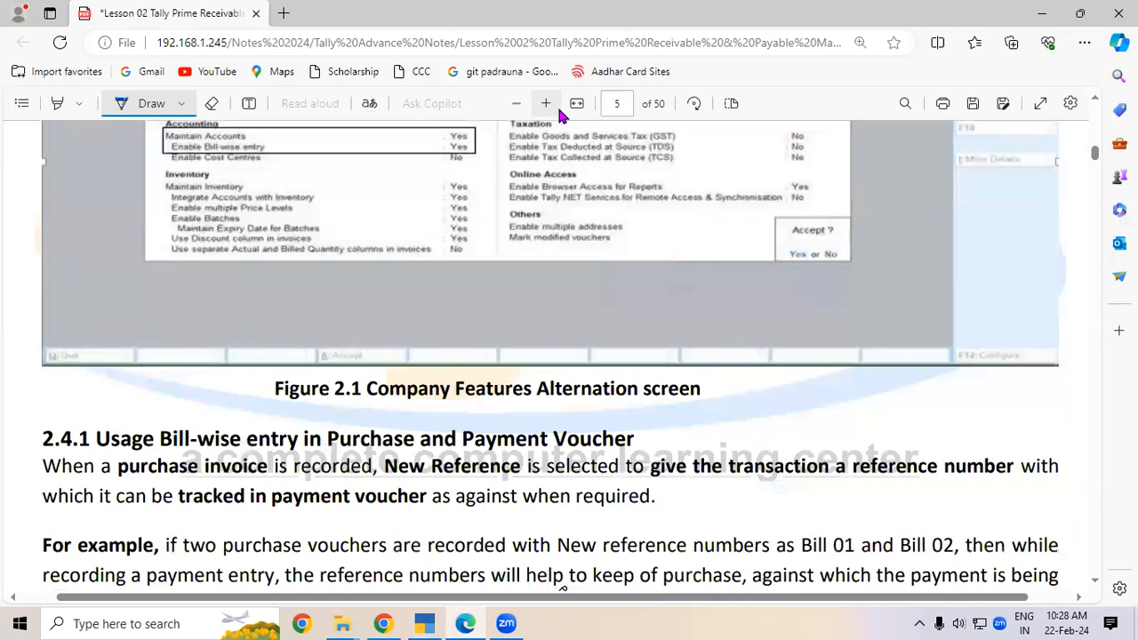
pyautogui.scroll(-2, 558, 111)
pyautogui.scroll(-1, 560, 113)
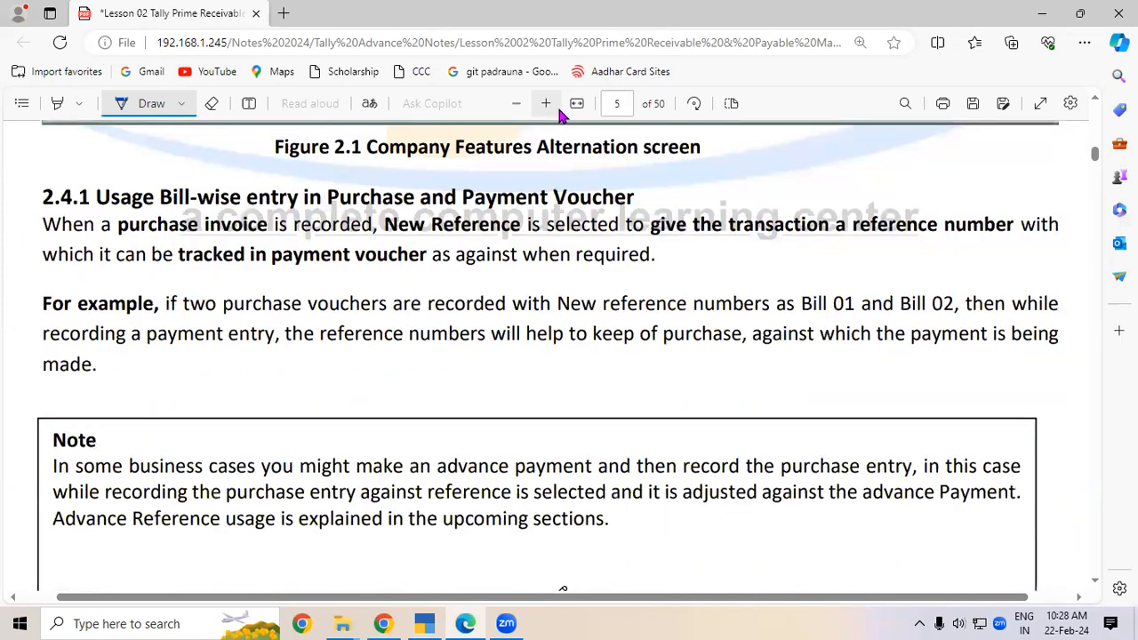
pyautogui.scroll(-1, 560, 113)
pyautogui.scroll(-1, 560, 112)
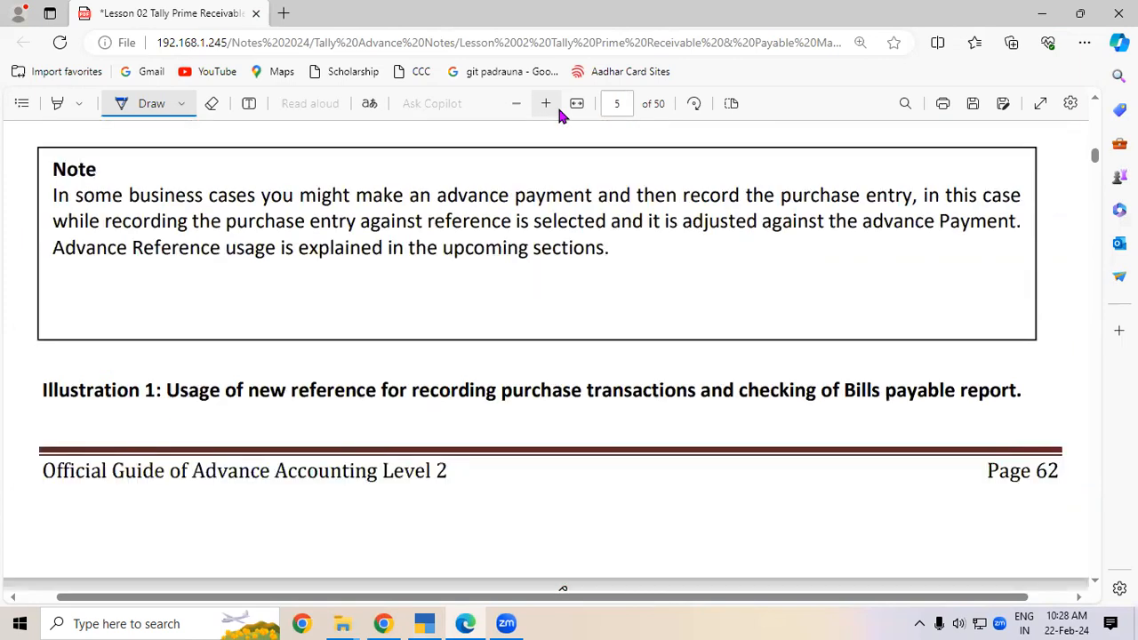
pyautogui.scroll(-1, 560, 112)
pyautogui.scroll(-1, 558, 111)
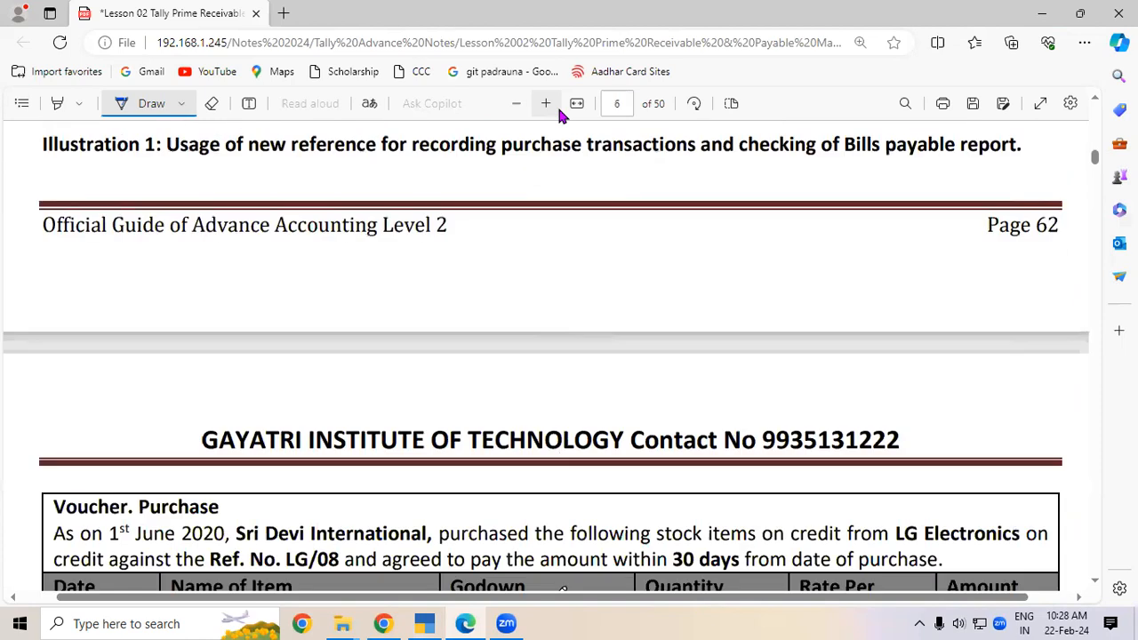
pyautogui.scroll(-1, 559, 111)
pyautogui.scroll(-1, 558, 111)
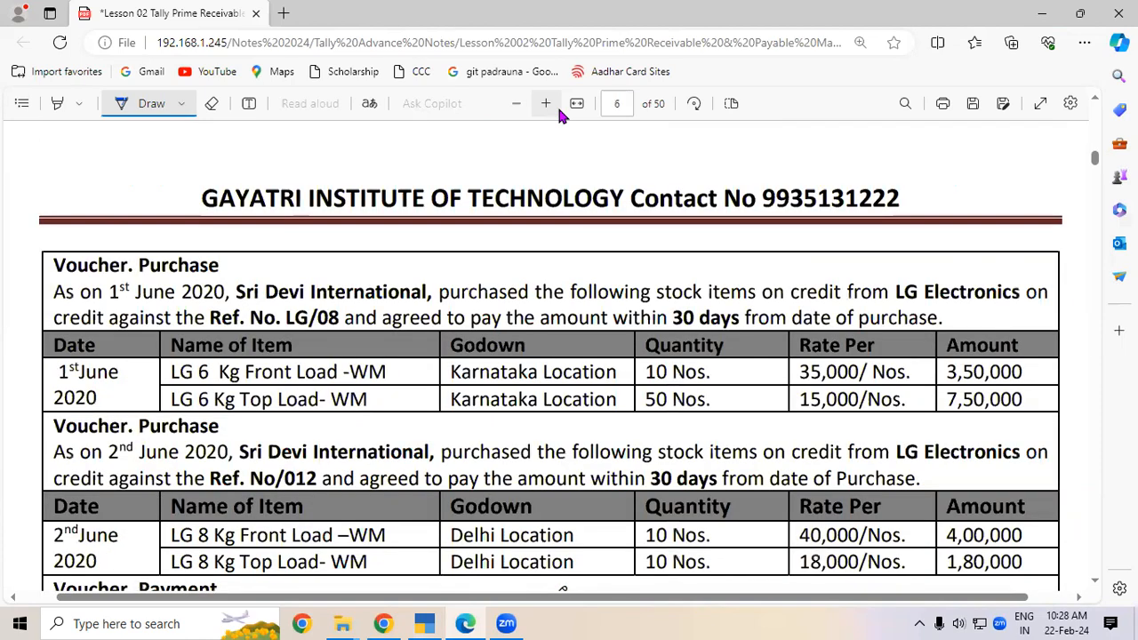
pyautogui.scroll(-1, 558, 111)
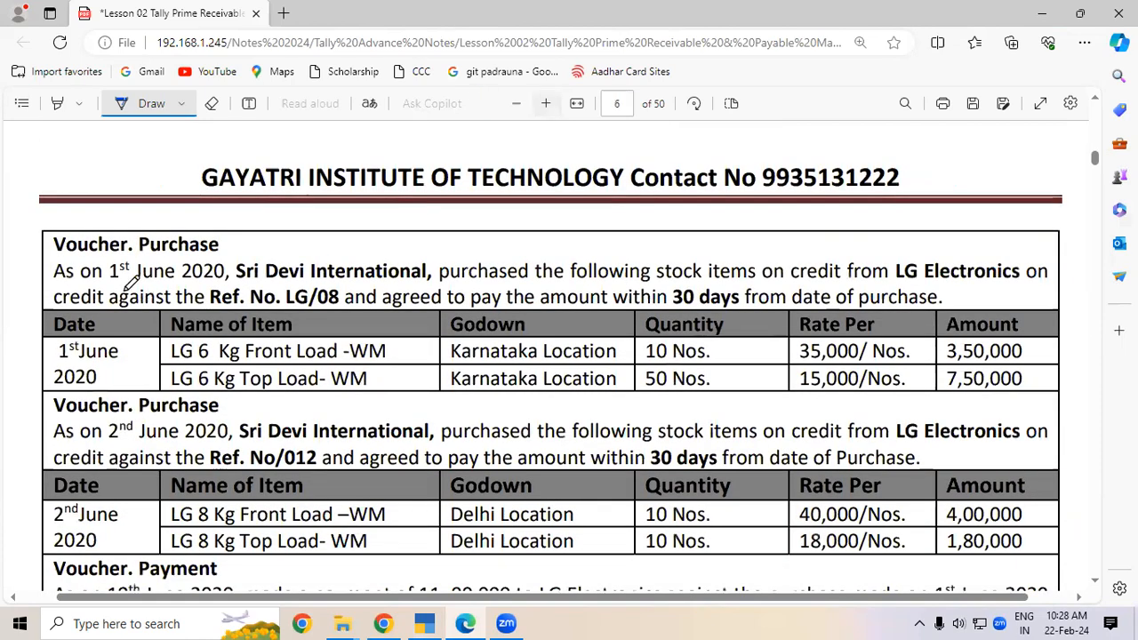
# Underline the purchase date "1st June" and the supplier "LG Electronics" in the first purchase voucher's description
pyautogui.moveTo(109, 285); pyautogui.dragTo(179, 286)
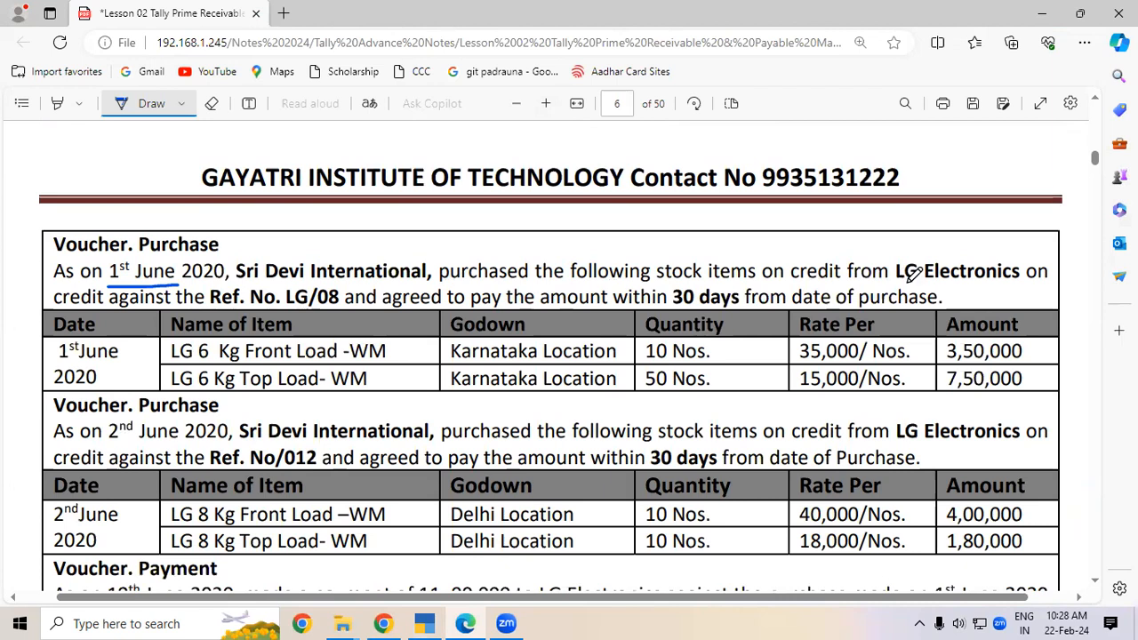
pyautogui.moveTo(944, 283); pyautogui.dragTo(896, 280)
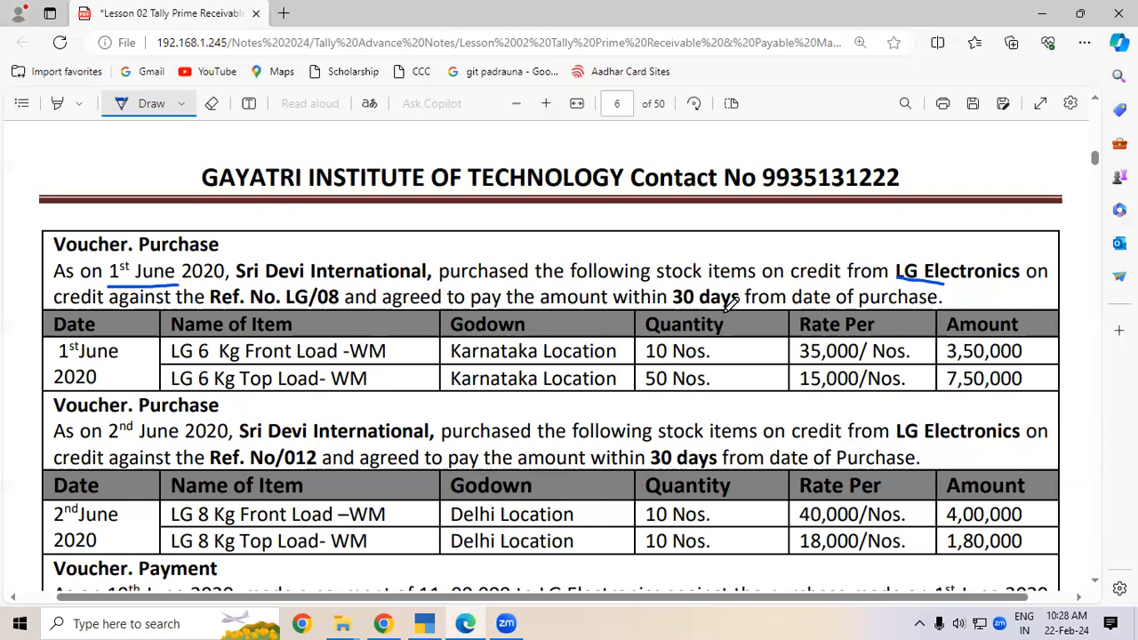
# Look at the blank purchase voucher in TallyPrime and return to the PDF notes in Edge
pyautogui.hotkey('alt', 'Tab')
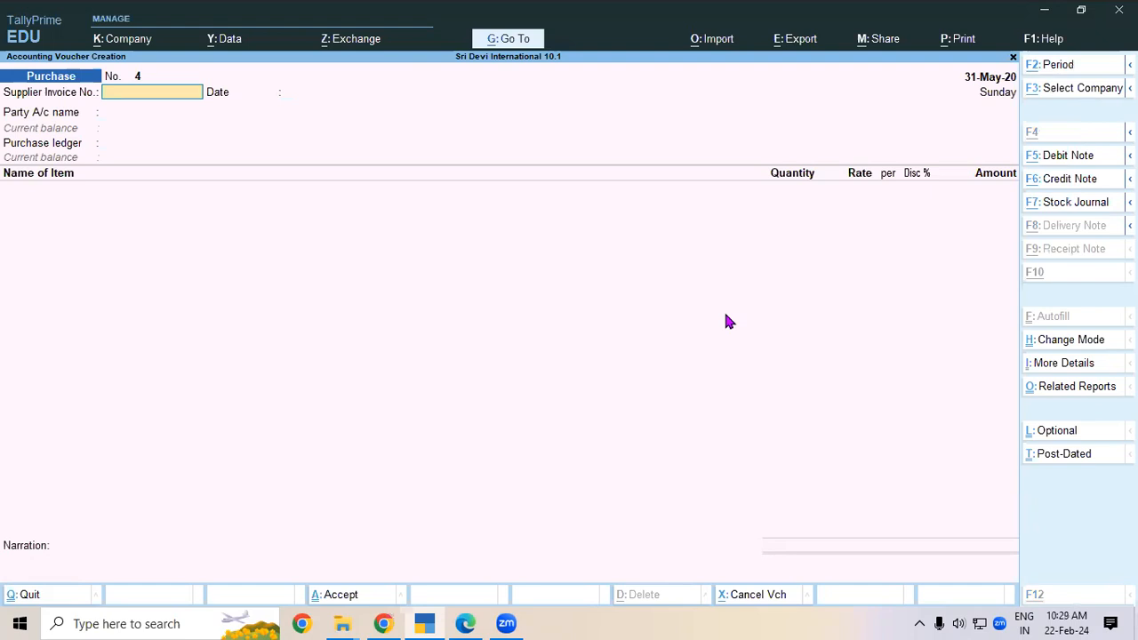
pyautogui.hotkey('alt', 'Tab')
pyautogui.click(467, 623)
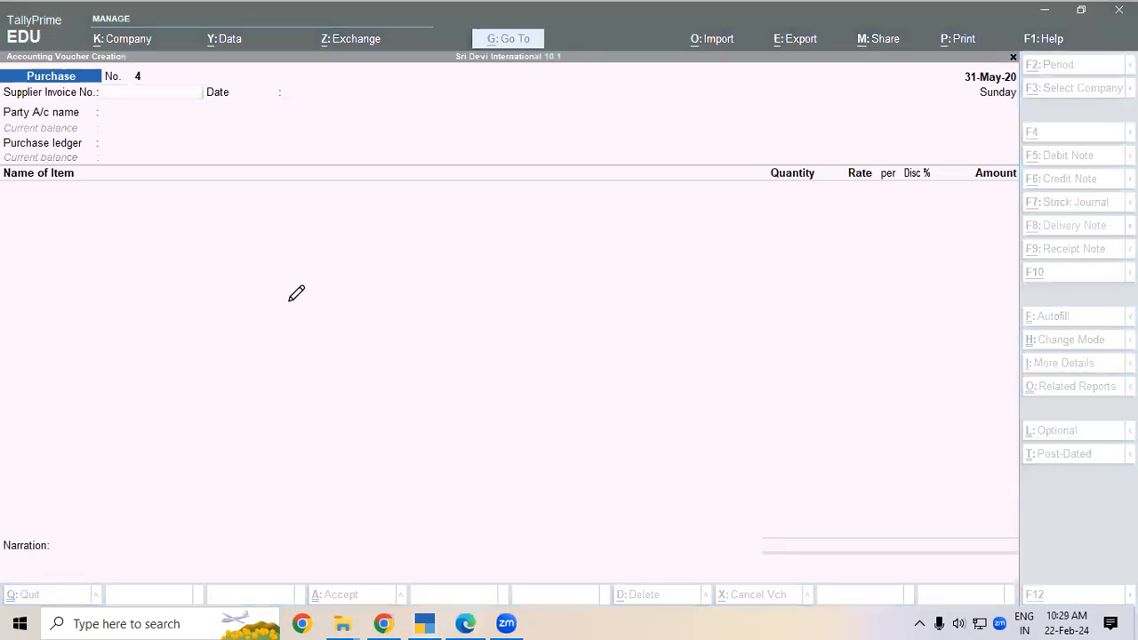
# Underline the reference number "LG/08" in the first purchase voucher's description and copy it from the PDF notes
pyautogui.moveTo(286, 306); pyautogui.dragTo(336, 302)
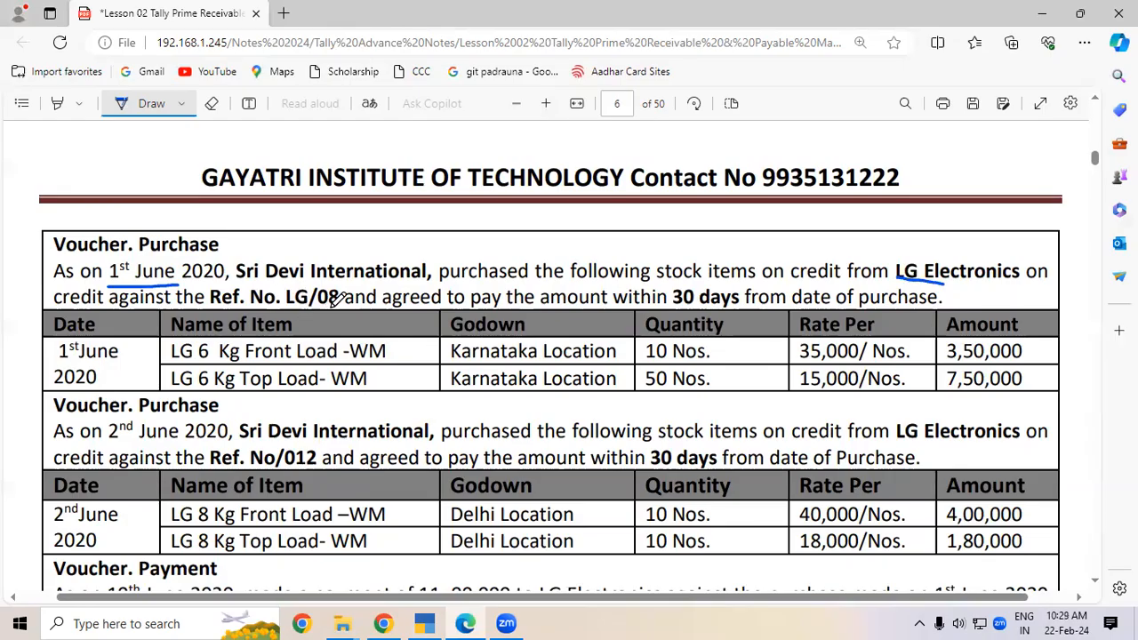
pyautogui.click(147, 100)
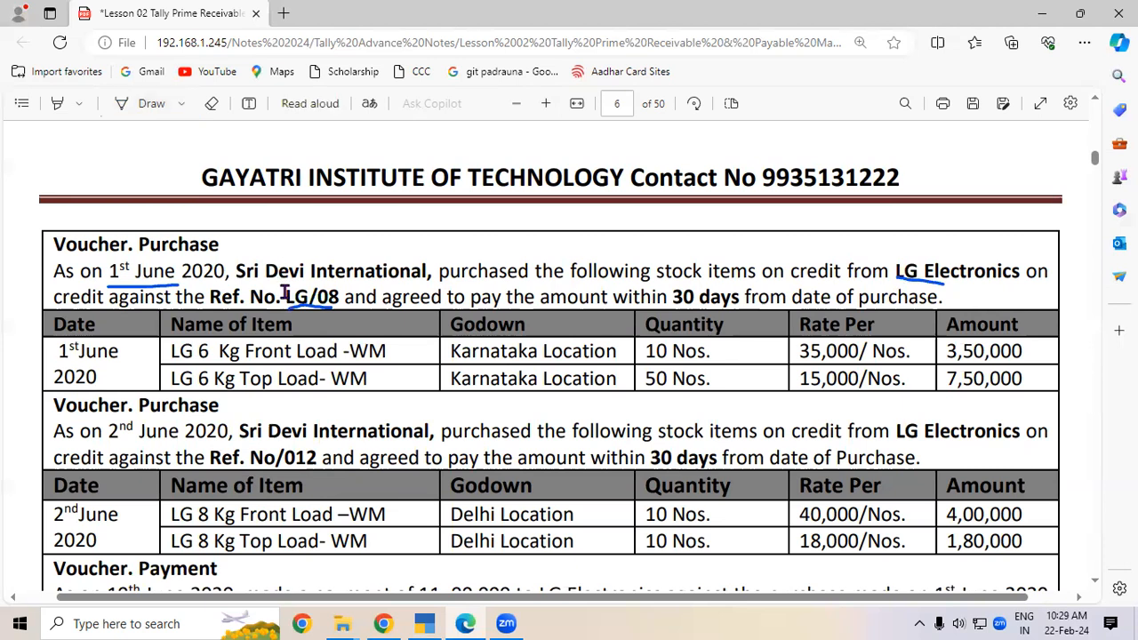
pyautogui.doubleClick(314, 295)
pyautogui.hotkey('ctrl', 'c')
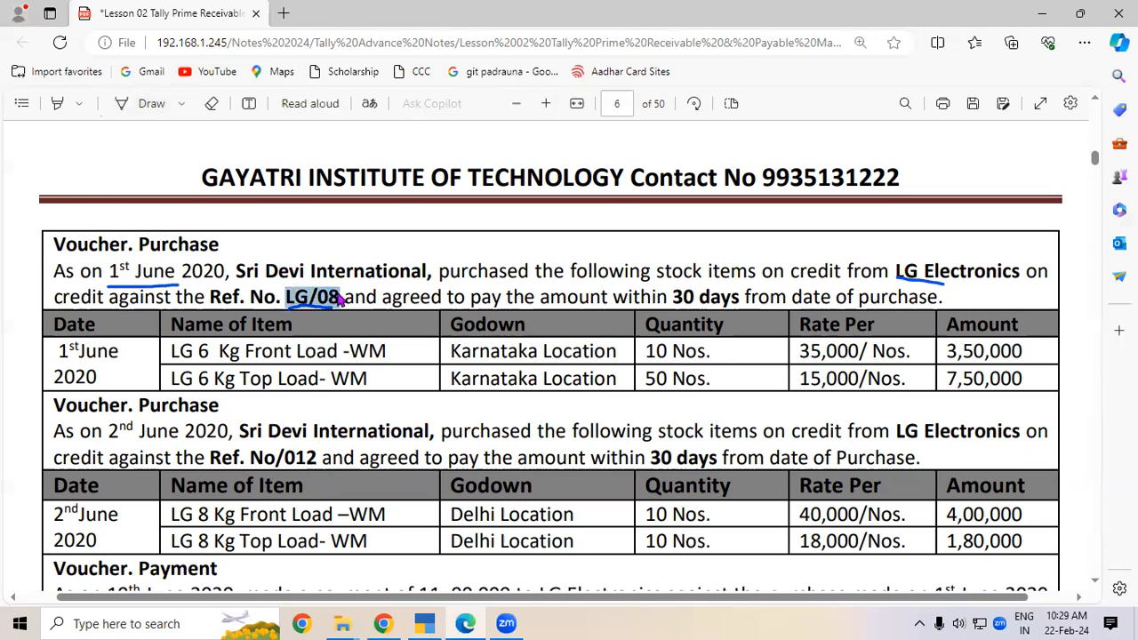
# Switch to TallyPrime and paste LG/08 as the supplier invoice number of the purchase voucher
pyautogui.click(426, 623)
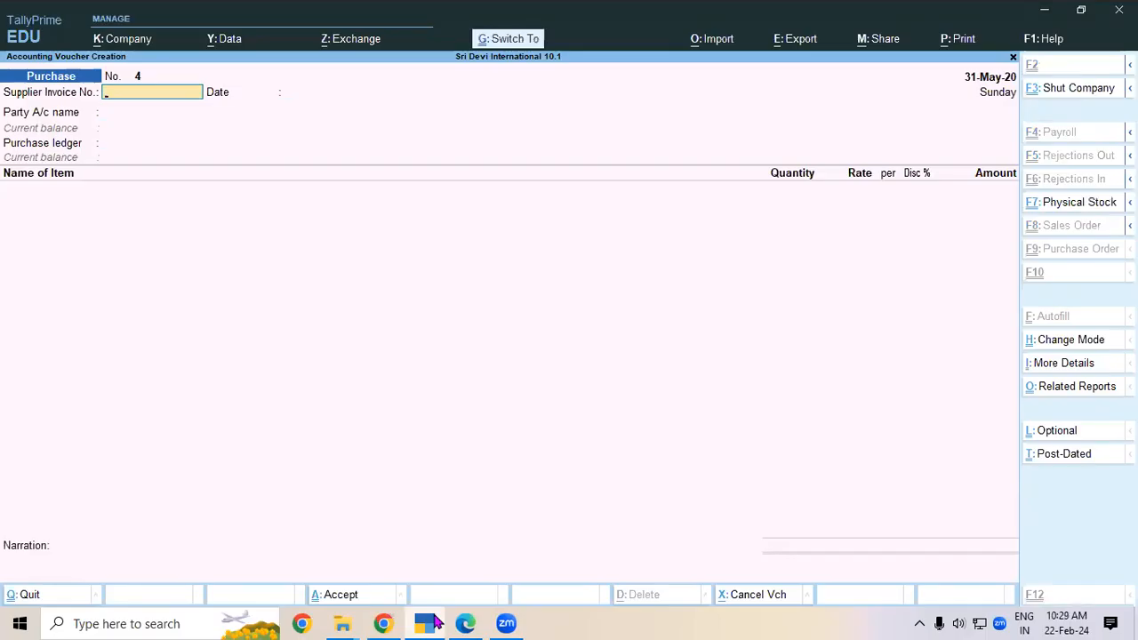
pyautogui.hotkey('ctrl', 'v')
pyautogui.press('Return')
pyautogui.press('Return')
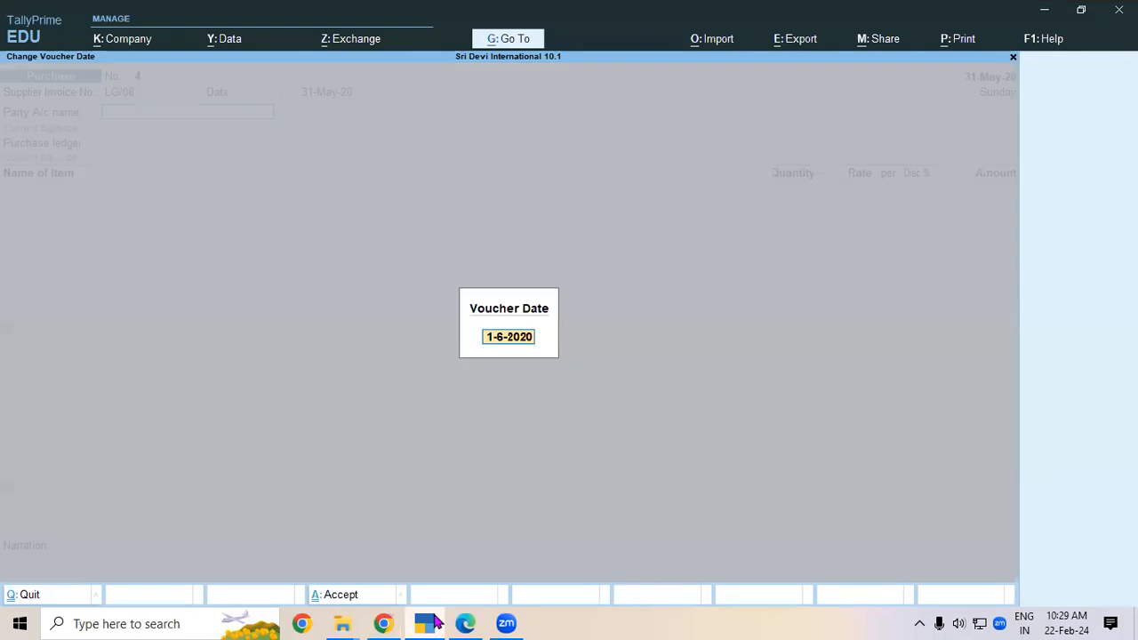
# Set the voucher date to 1-6-2020 and the supplier invoice date to 1-6
pyautogui.press('Return')
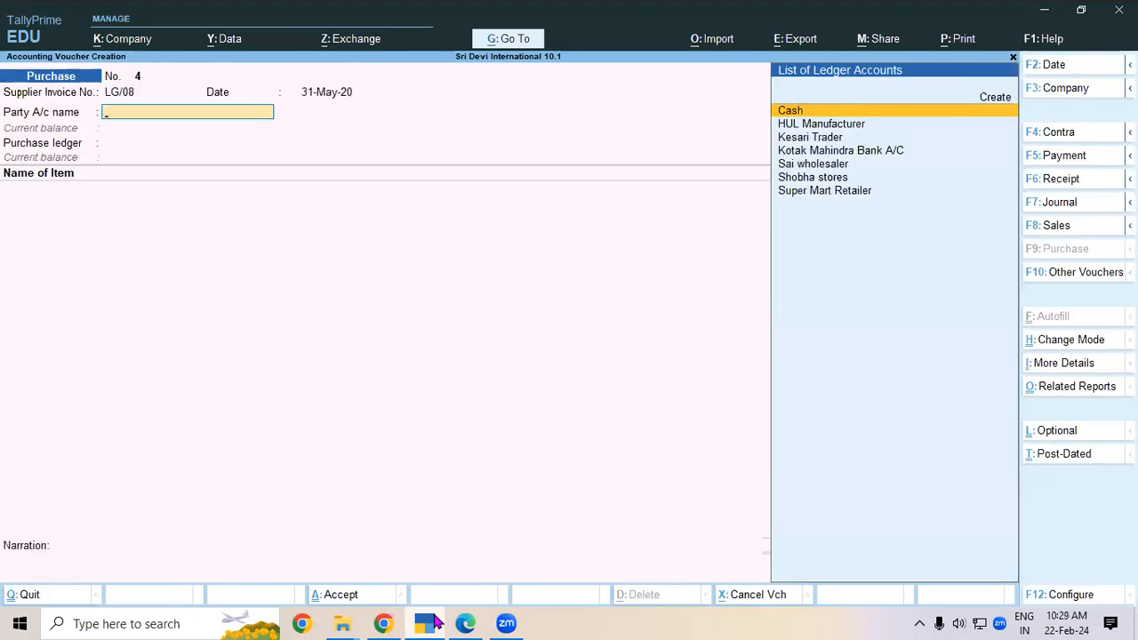
pyautogui.press('BackSpace')
pyautogui.write('1')
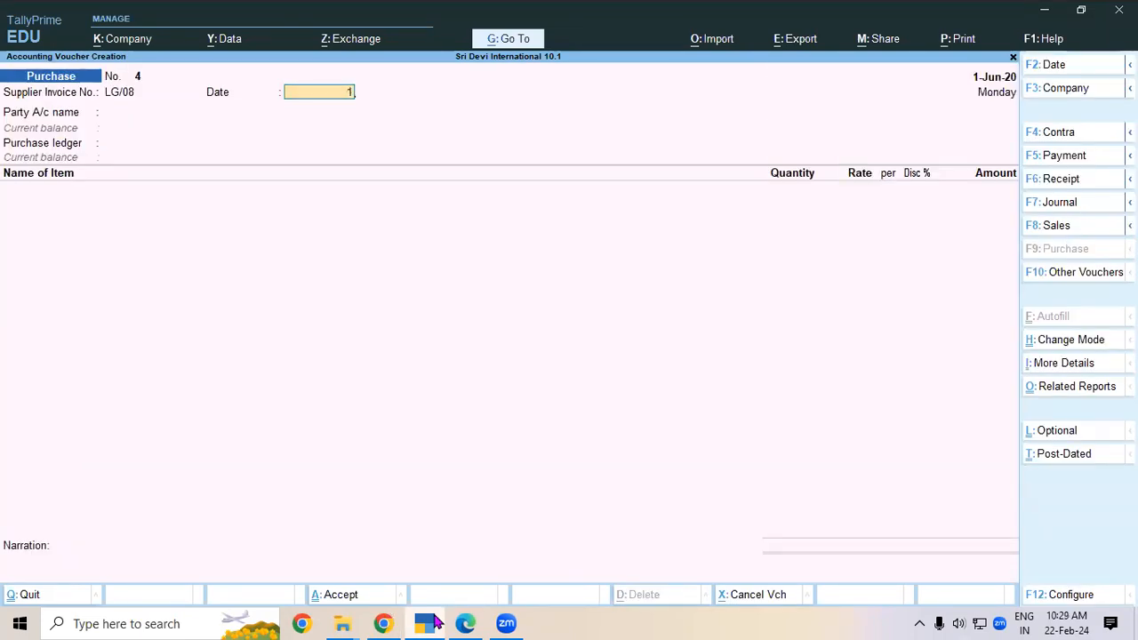
pyautogui.write('-6')
pyautogui.press('Return')
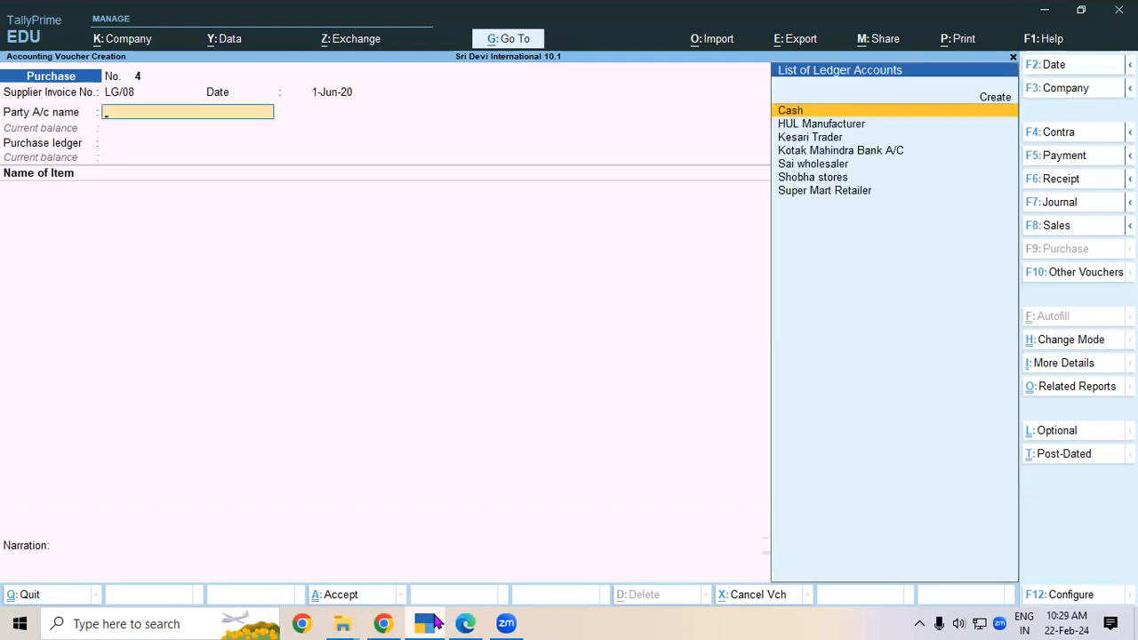
# Create the party ledger "LG Electronics" under Sundry Creditors with bill-by-bill balances, keeping the default mailing, banking and tax details
pyautogui.hotkey('alt', 'c')
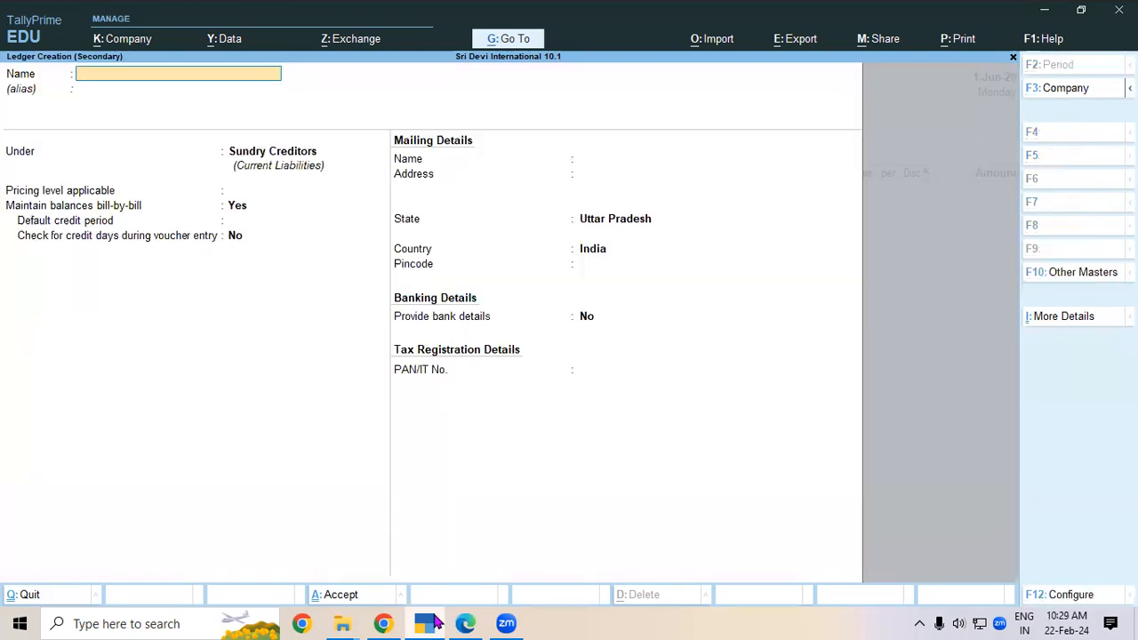
pyautogui.write('LG Electronics')
pyautogui.press('Return')
pyautogui.press('Return')
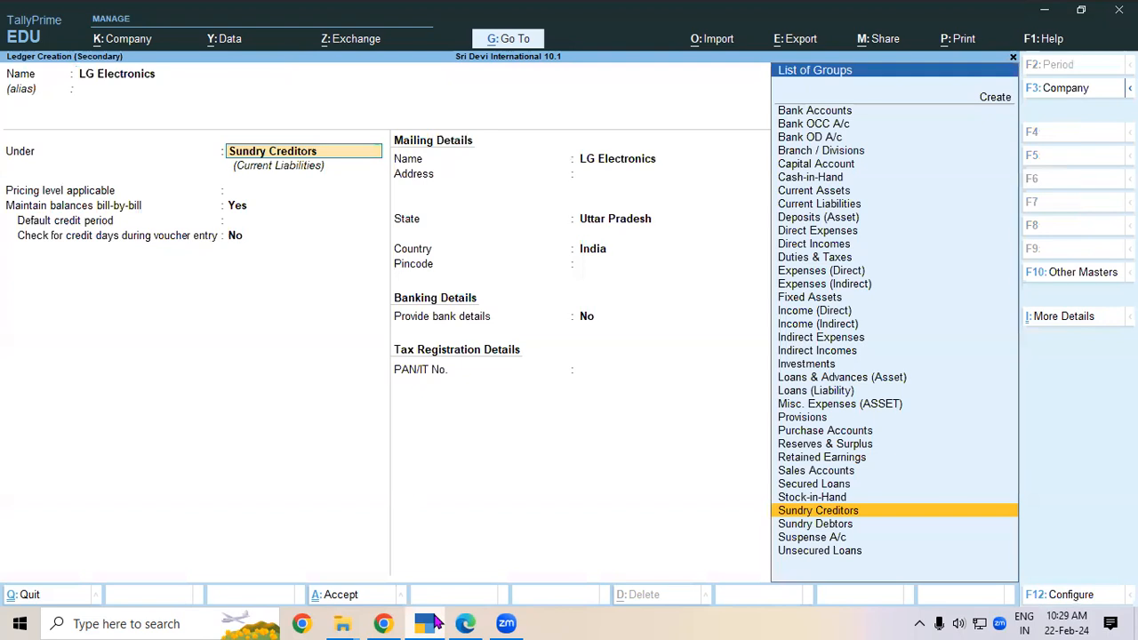
pyautogui.press('Return')
pyautogui.press('Return')
pyautogui.press('Return')
pyautogui.press('Return')
pyautogui.press('Return')
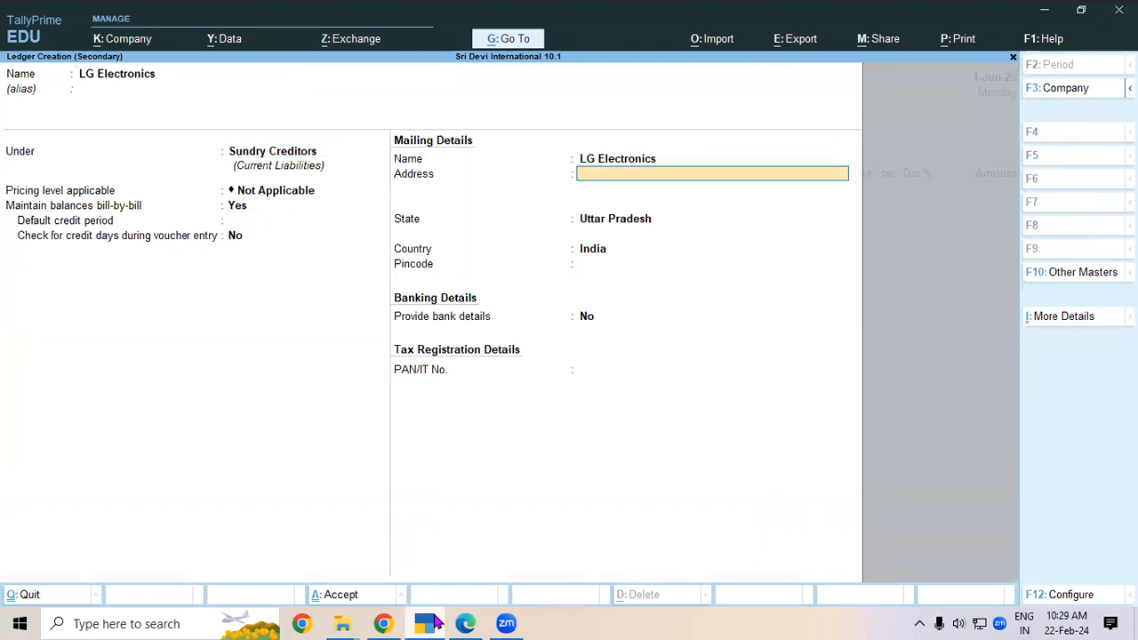
pyautogui.press('Return')
pyautogui.press('Return')
pyautogui.press('Return')
pyautogui.press('Return')
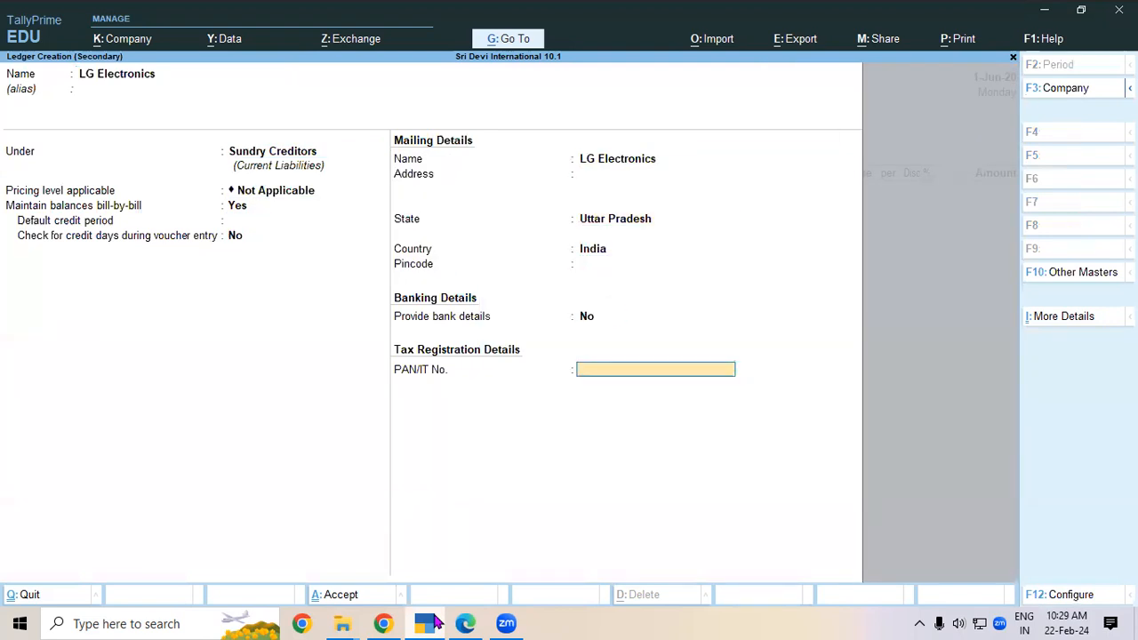
pyautogui.press('Return')
pyautogui.press('Return')
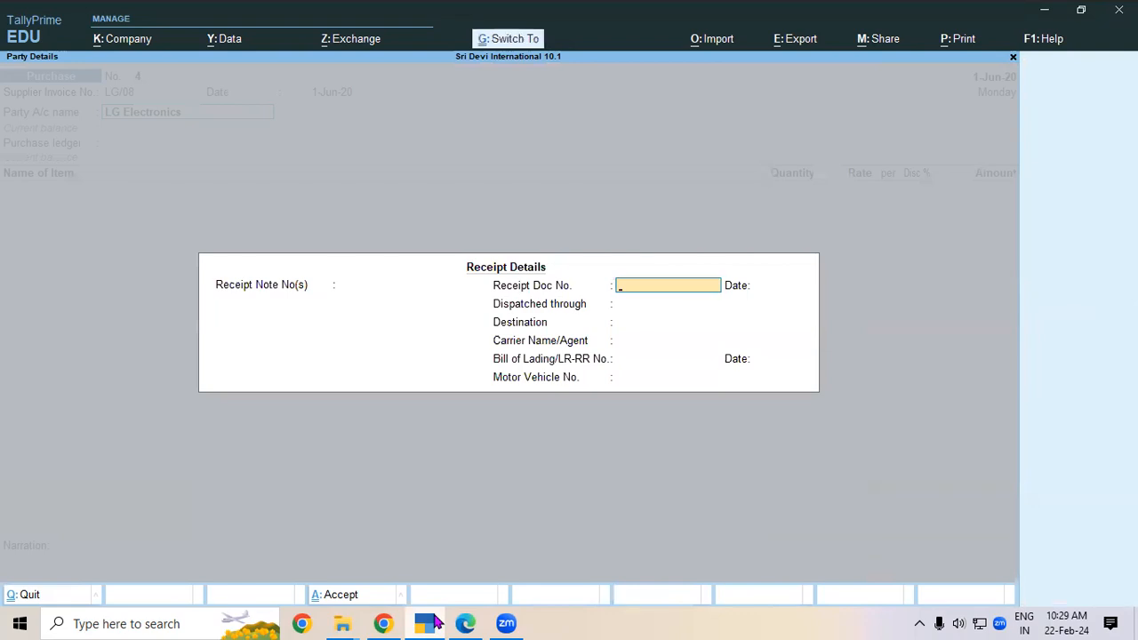
# Accept the receipt and party details without entries and choose Purchase A/c as the purchase ledger
pyautogui.hotkey('ctrl', 'a')
pyautogui.hotkey('ctrl', 'a')
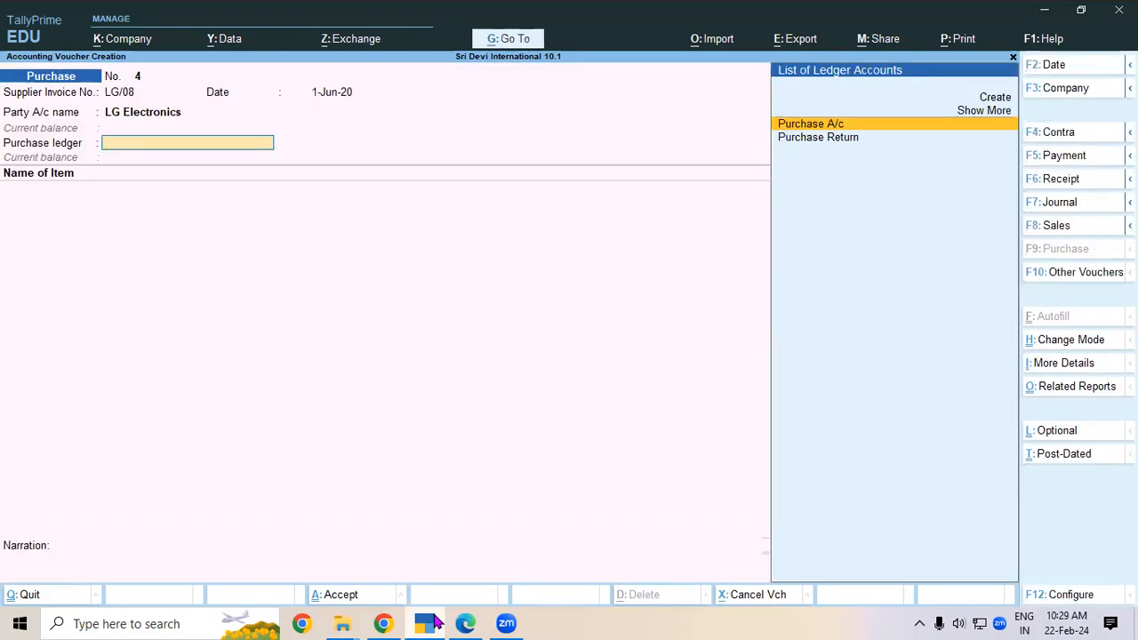
pyautogui.press('Return')
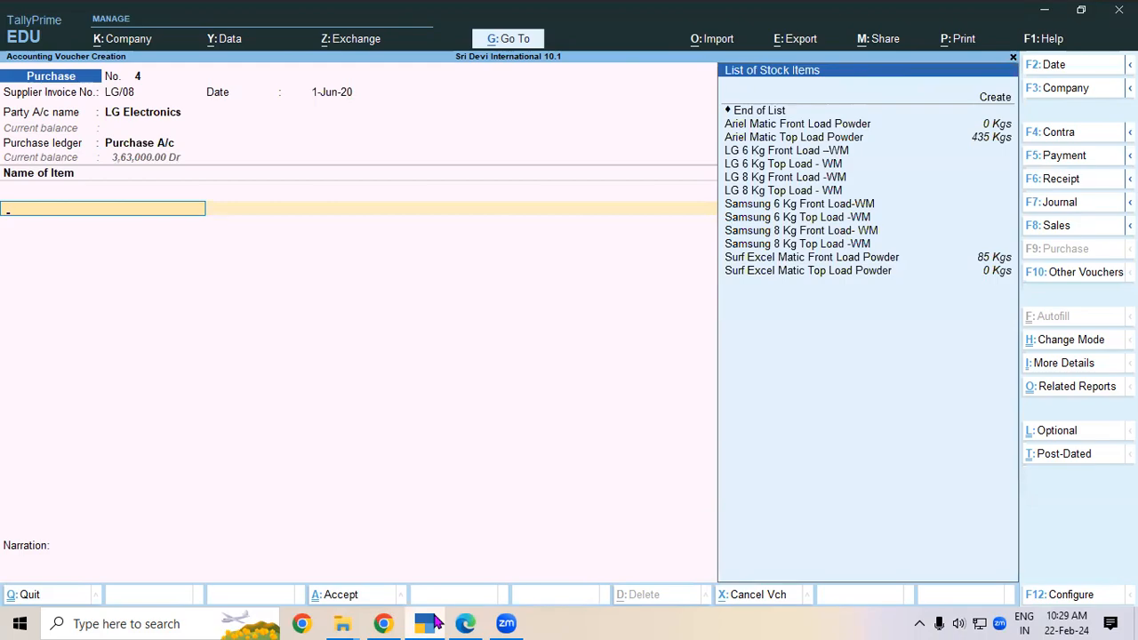
# Check the item list in the PDF notes and add LG 6 Kg Front Load –WM as the first stock item
pyautogui.press('ctrl')
pyautogui.hotkey('alt', 'Tab')
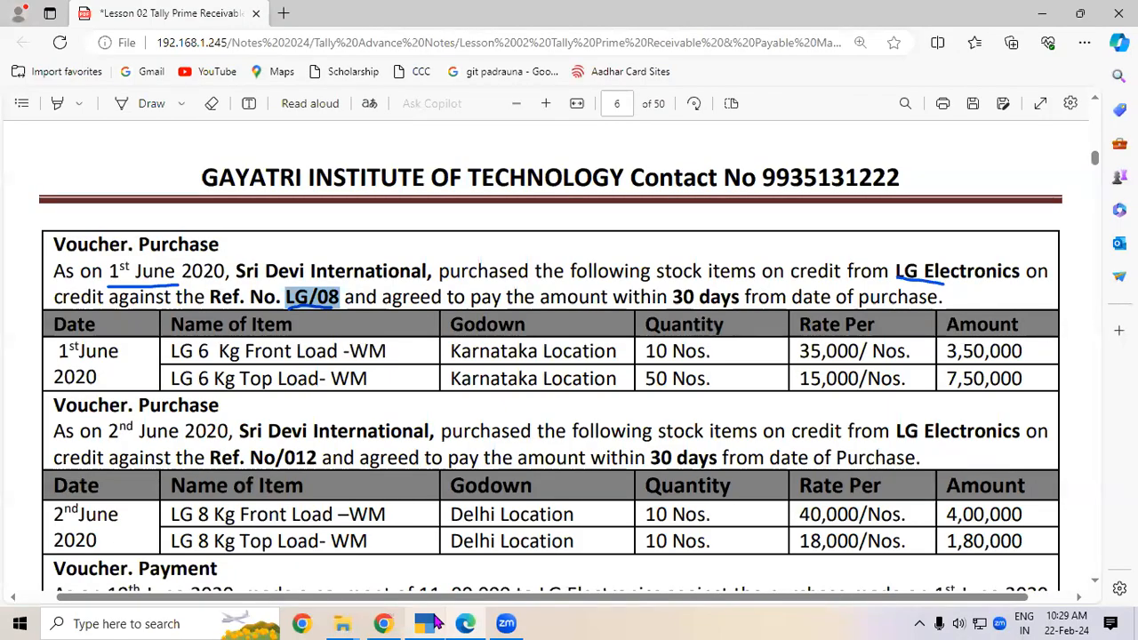
pyautogui.hotkey('alt', 'Tab')
pyautogui.write('L')
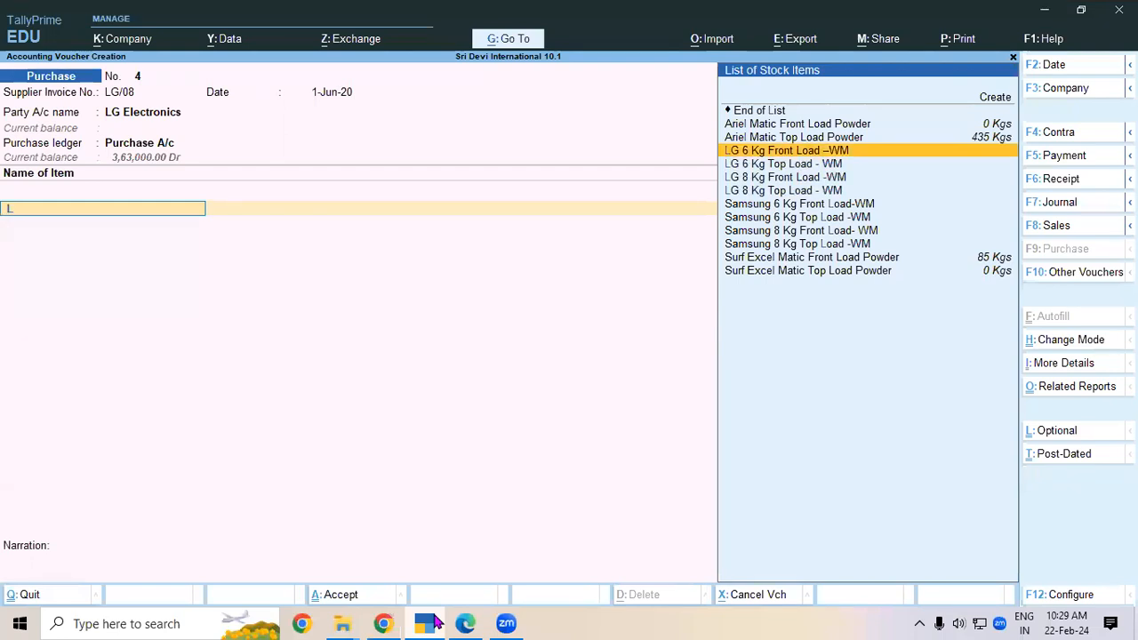
pyautogui.press('Return')
pyautogui.press('Return')
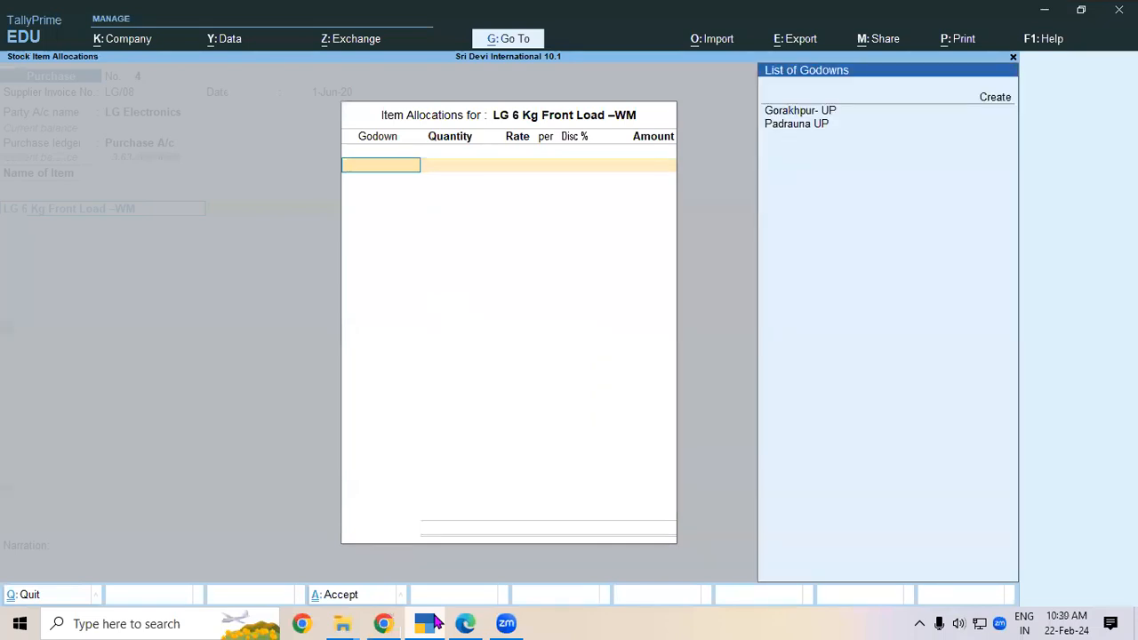
# Create the godown "Karnataka" under Primary for the Front Load item, copying its name from the PDF notes
pyautogui.click(434, 622)
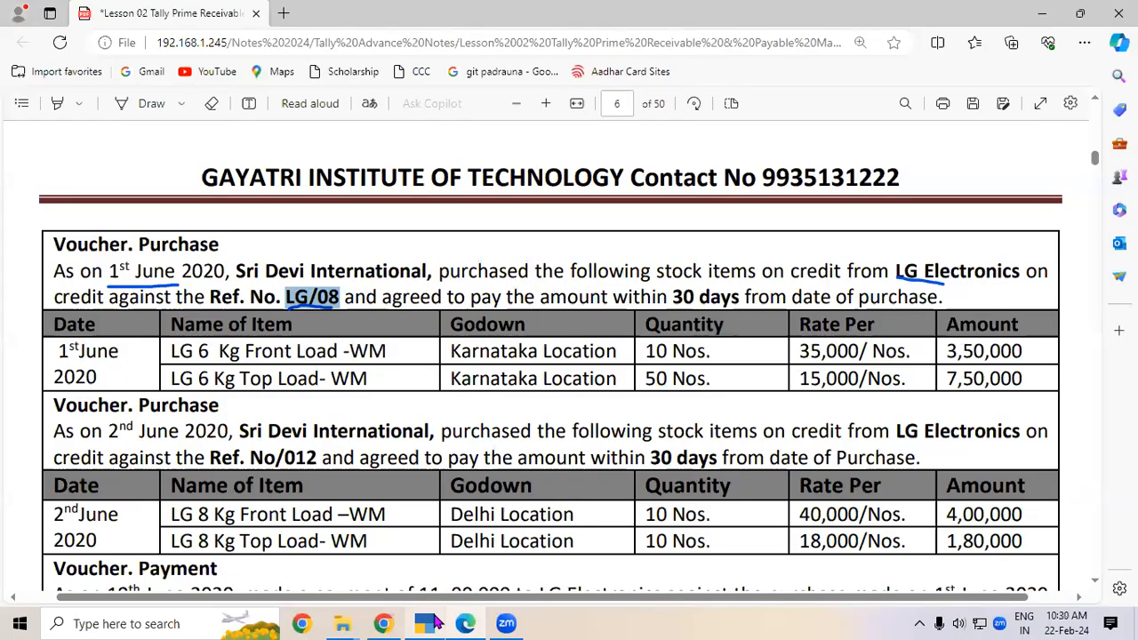
pyautogui.click(434, 623)
pyautogui.hotkey('alt', 'c')
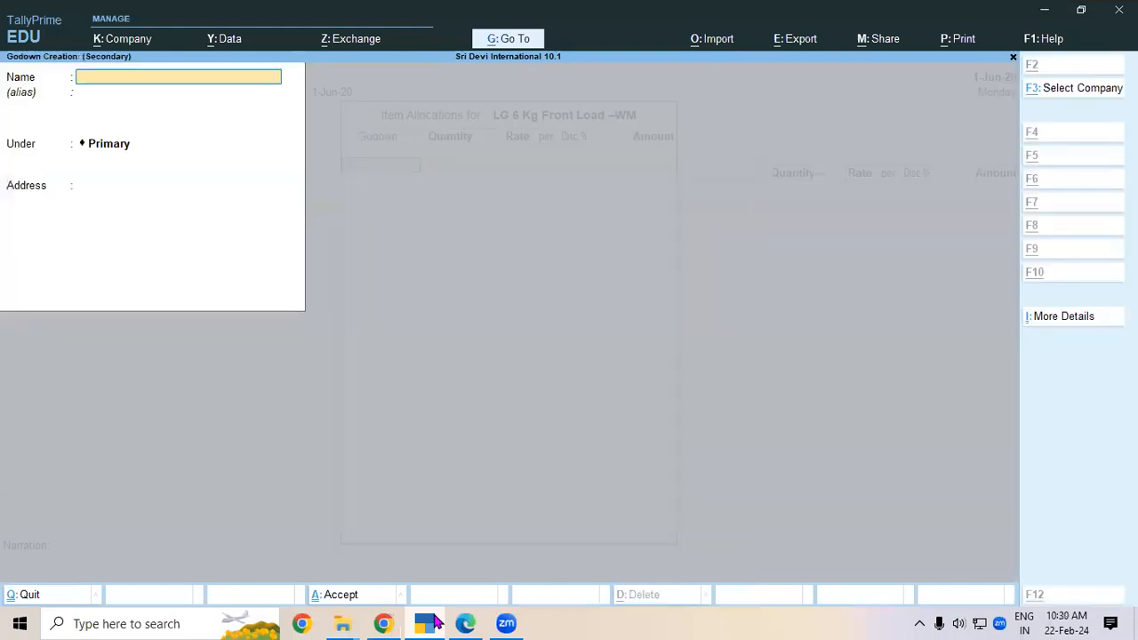
pyautogui.click(466, 622)
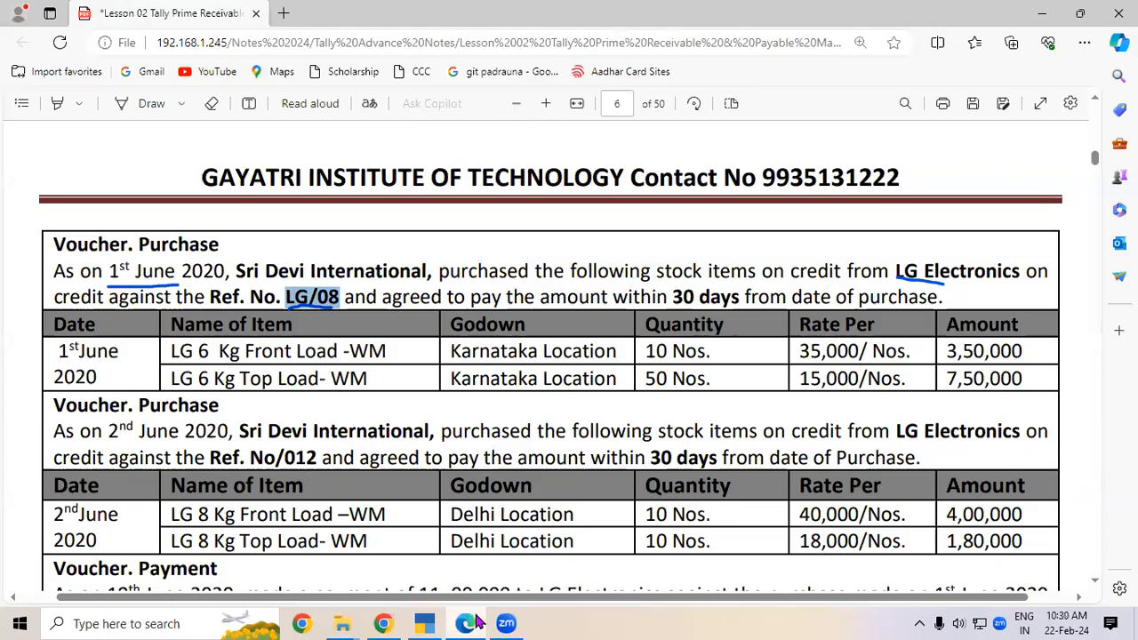
pyautogui.moveTo(451, 351); pyautogui.dragTo(538, 354)
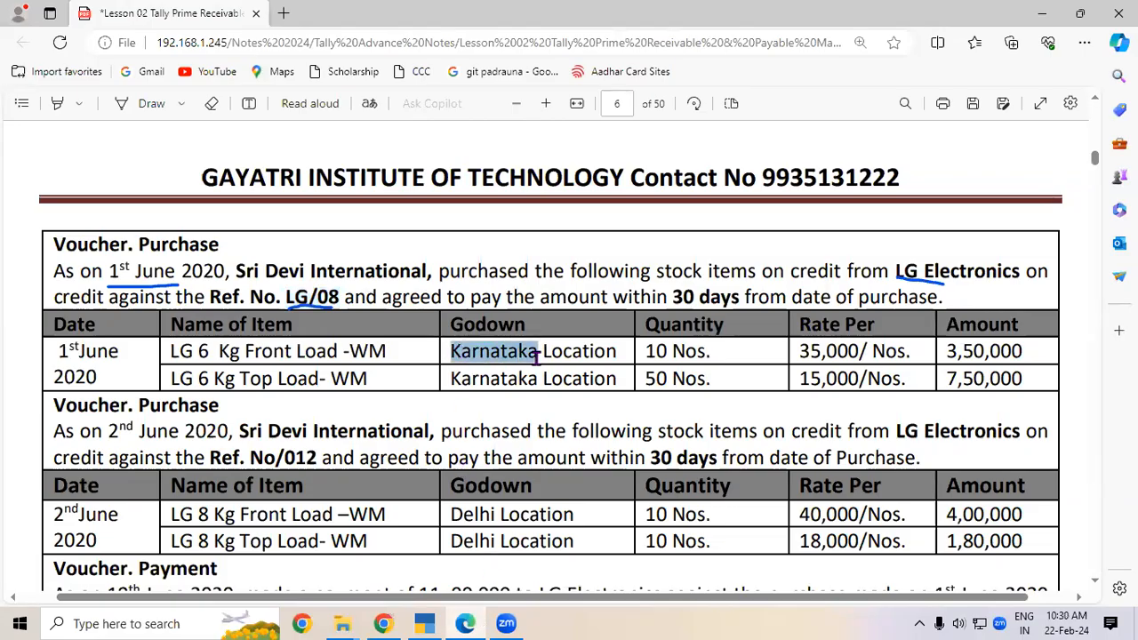
pyautogui.click(433, 623)
pyautogui.hotkey('ctrl', 'alt', 'v')
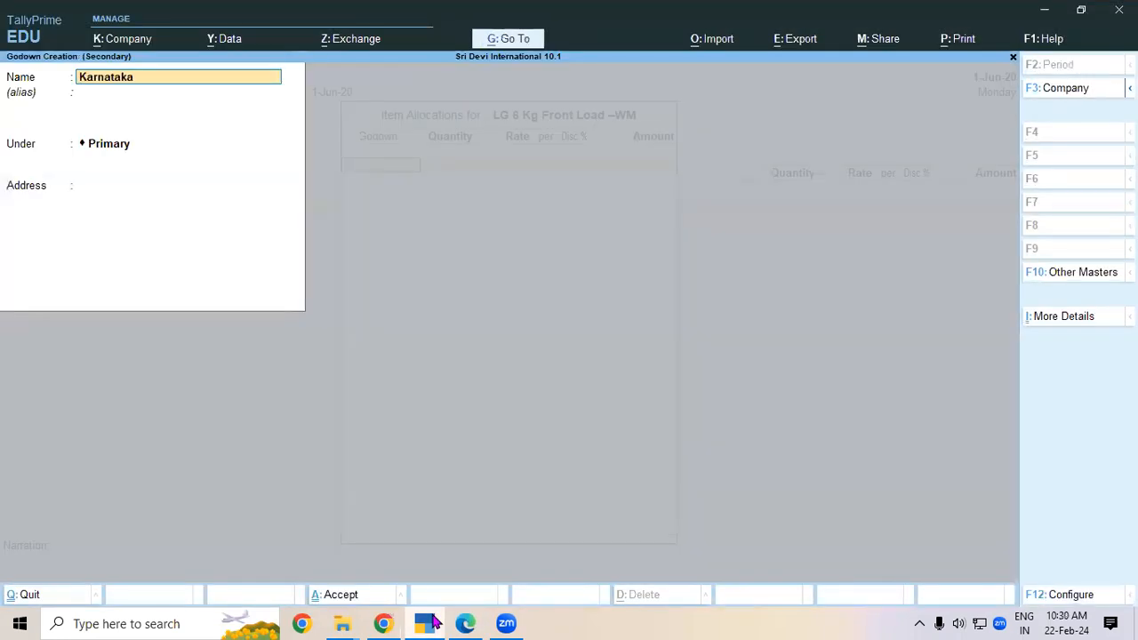
pyautogui.press('Return')
pyautogui.press('Return')
pyautogui.press('Return')
pyautogui.press('Return')
pyautogui.press('Return')
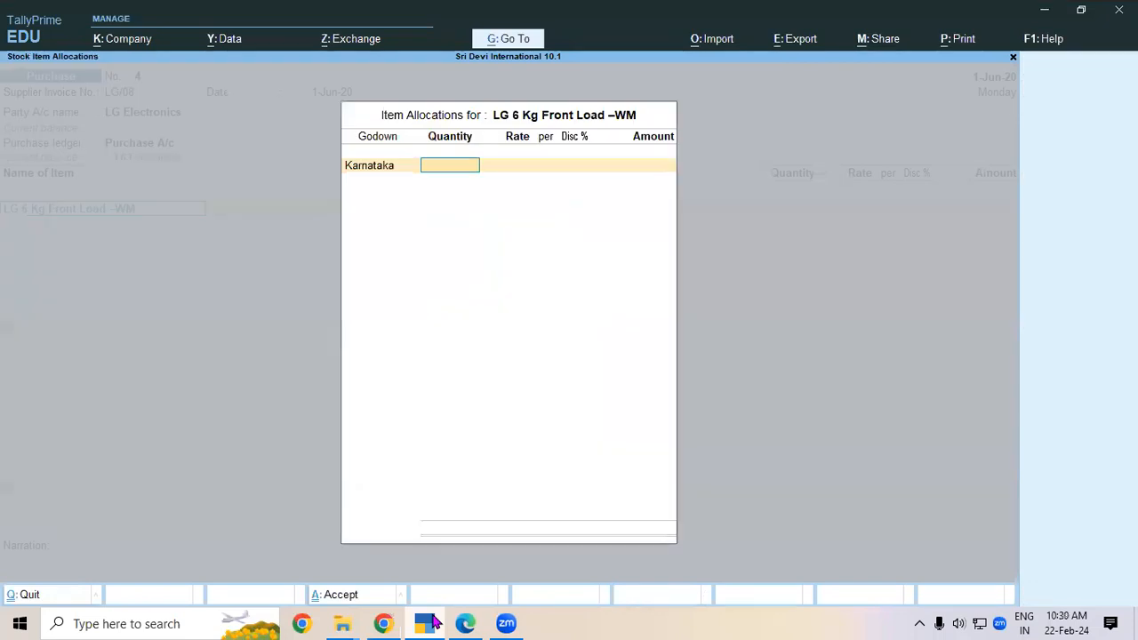
# Allocate 10 Nos of LG 6 Kg Front Load –WM at a rate of 35000 and finish the item's allocation
pyautogui.click(433, 623)
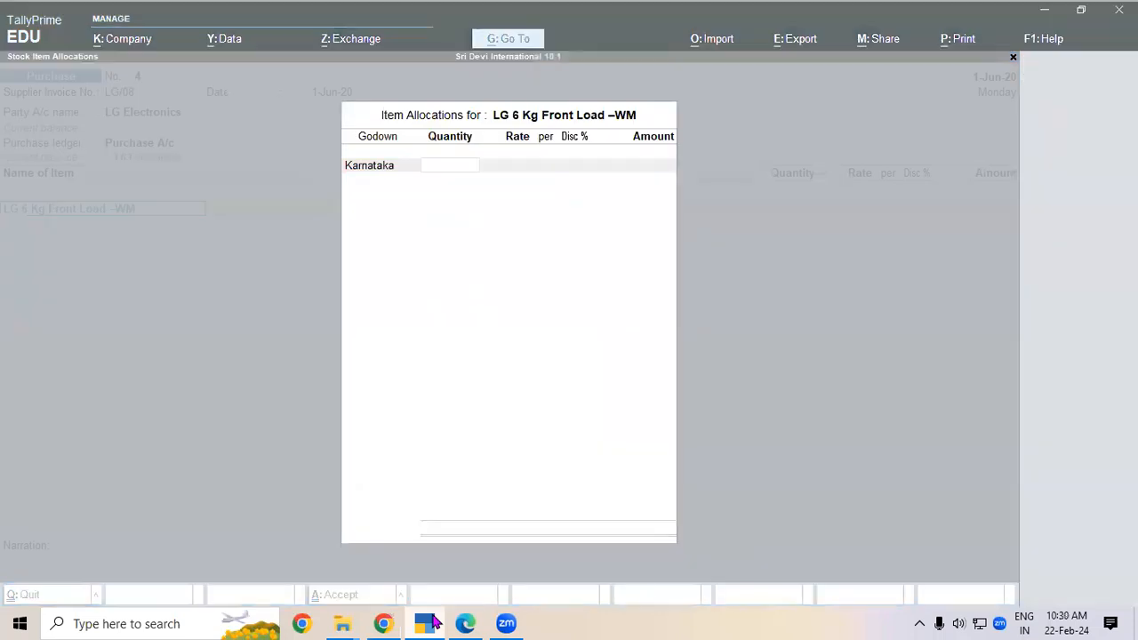
pyautogui.click(433, 623)
pyautogui.write('10')
pyautogui.press('Return')
pyautogui.write('35,0')
pyautogui.write('000')
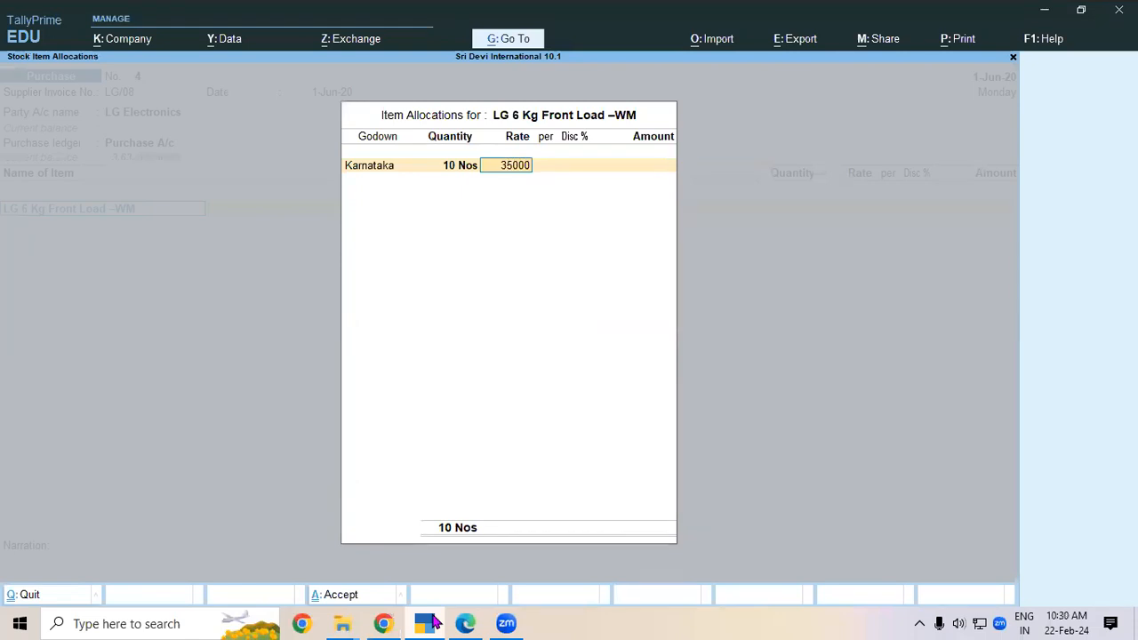
pyautogui.press('Return')
pyautogui.press('Return')
pyautogui.press('Return')
pyautogui.press('Return')
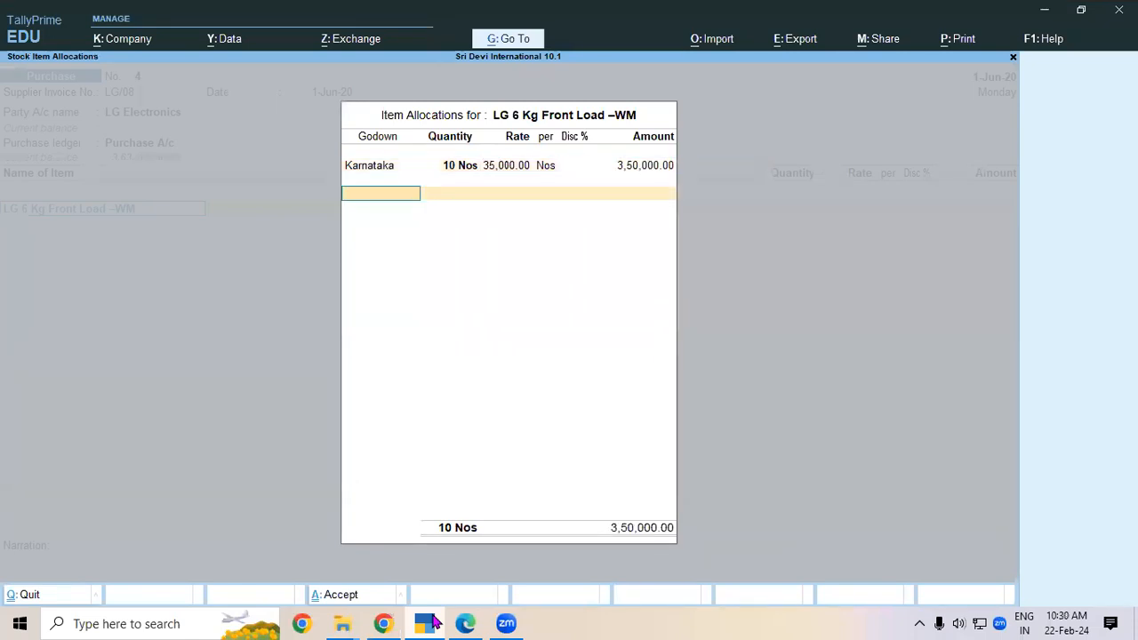
pyautogui.press('Return')
pyautogui.press('Return')
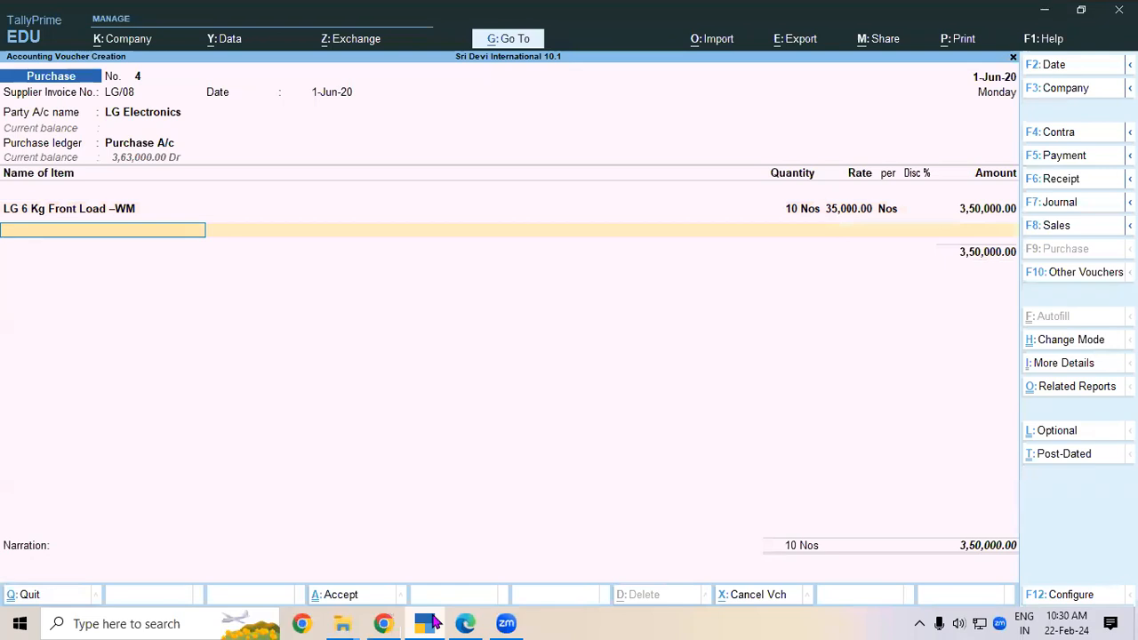
# Add LG 6 Kg Top Load - WM as the second stock item and assign it to the Karnataka godown
pyautogui.write('Lg')
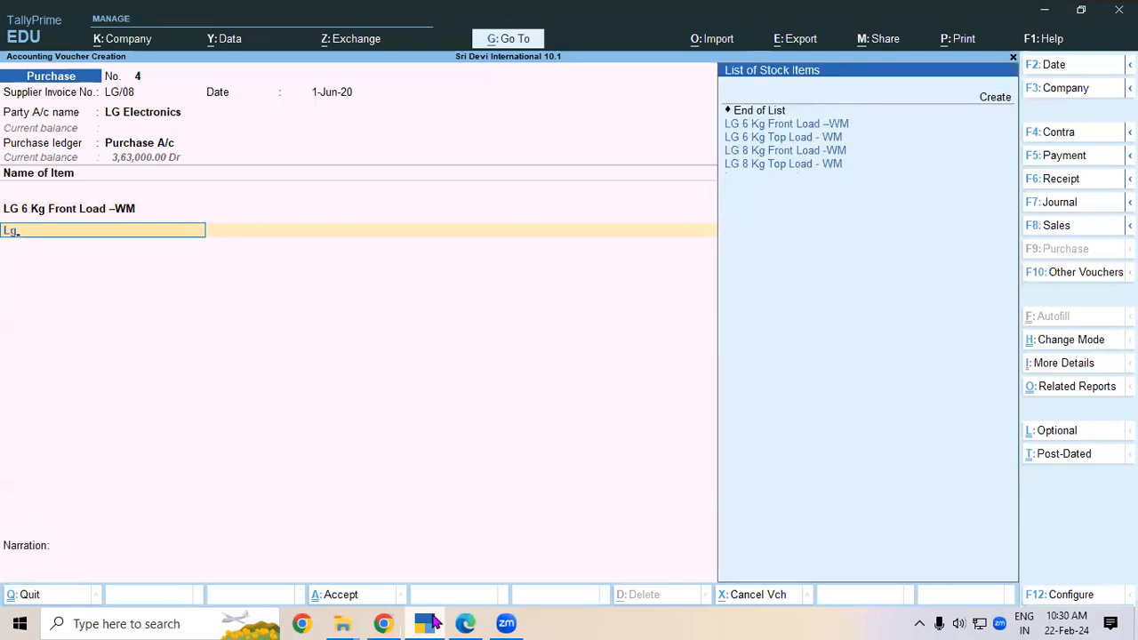
pyautogui.press('Down')
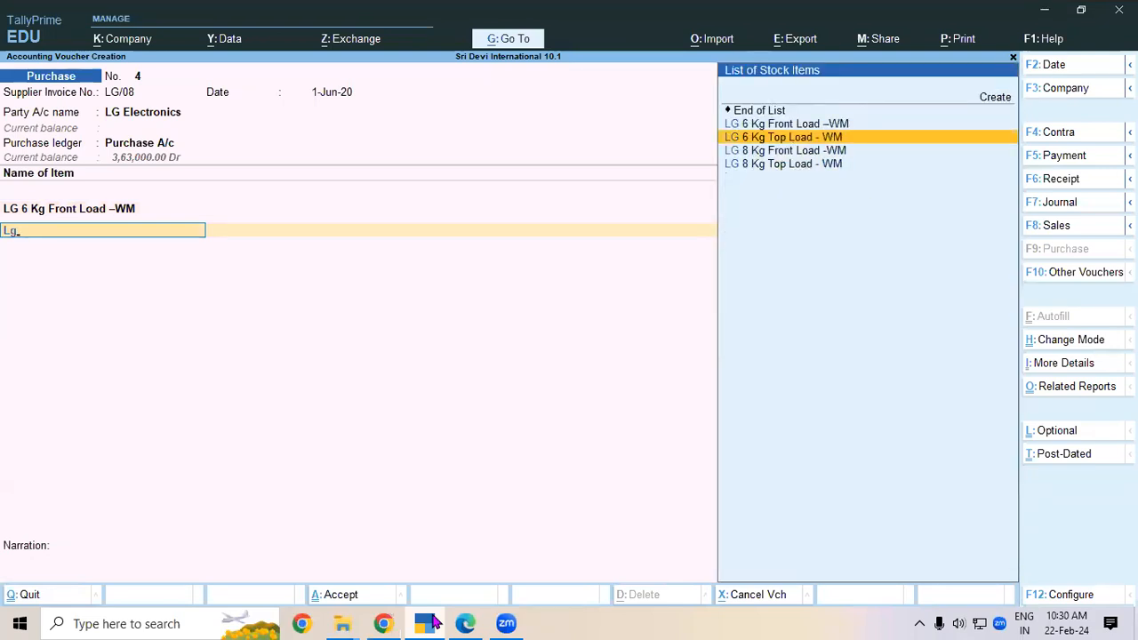
pyautogui.press('Return')
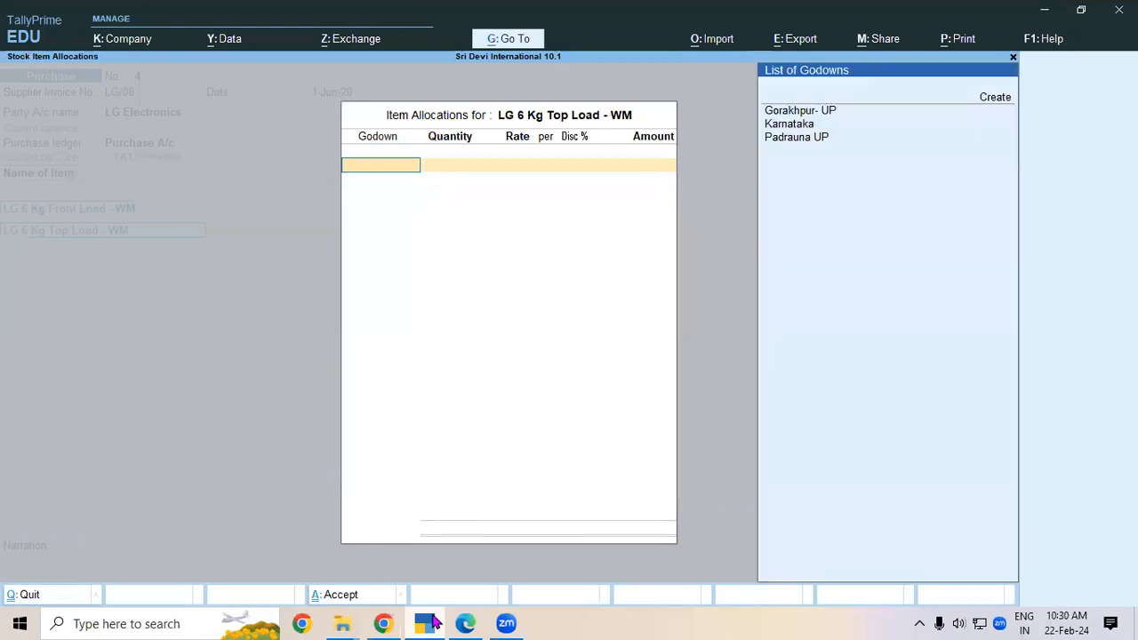
pyautogui.press('Down')
pyautogui.press('Down')
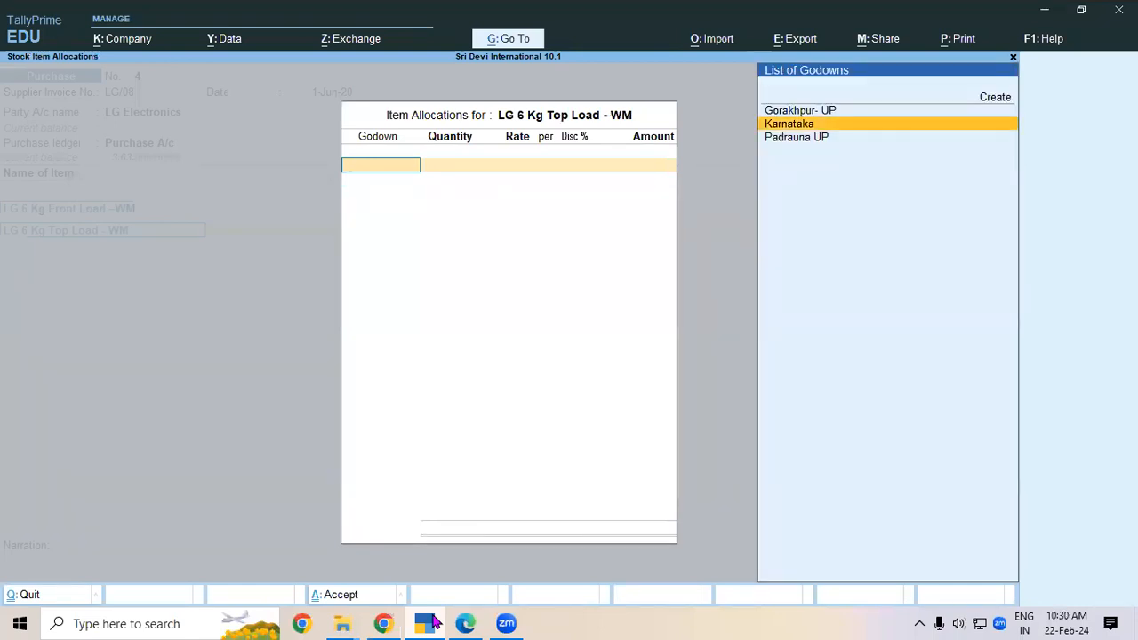
pyautogui.press('Return')
# Enter a quantity of 50 Nos for LG 6 Kg Top Load - WM and check its rate in the PDF notes
pyautogui.click(429, 623)
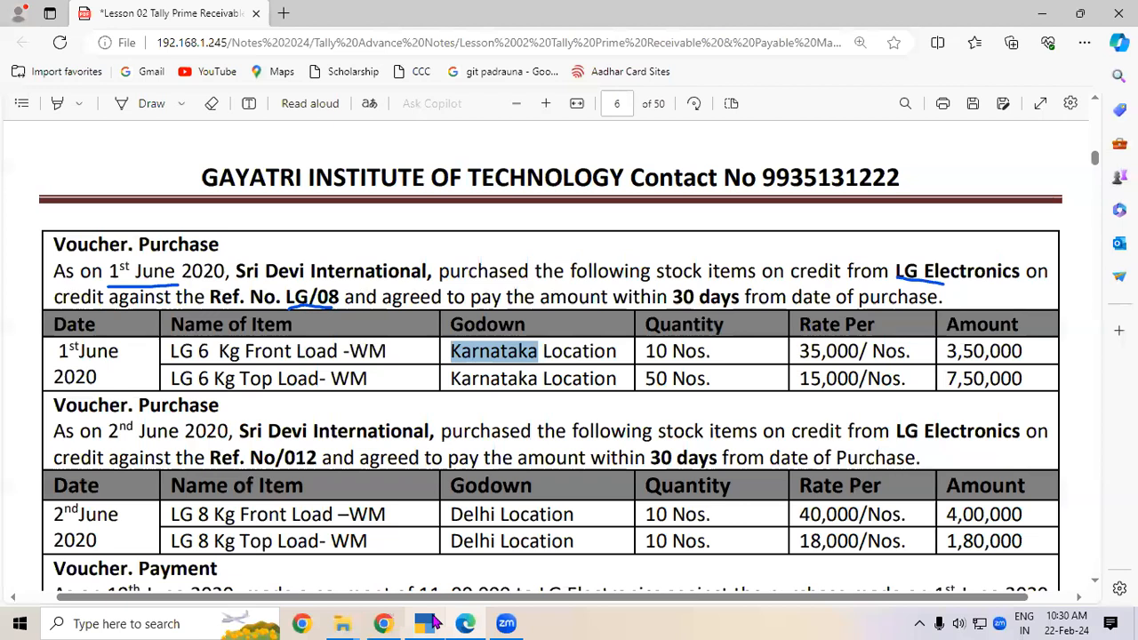
pyautogui.click(430, 623)
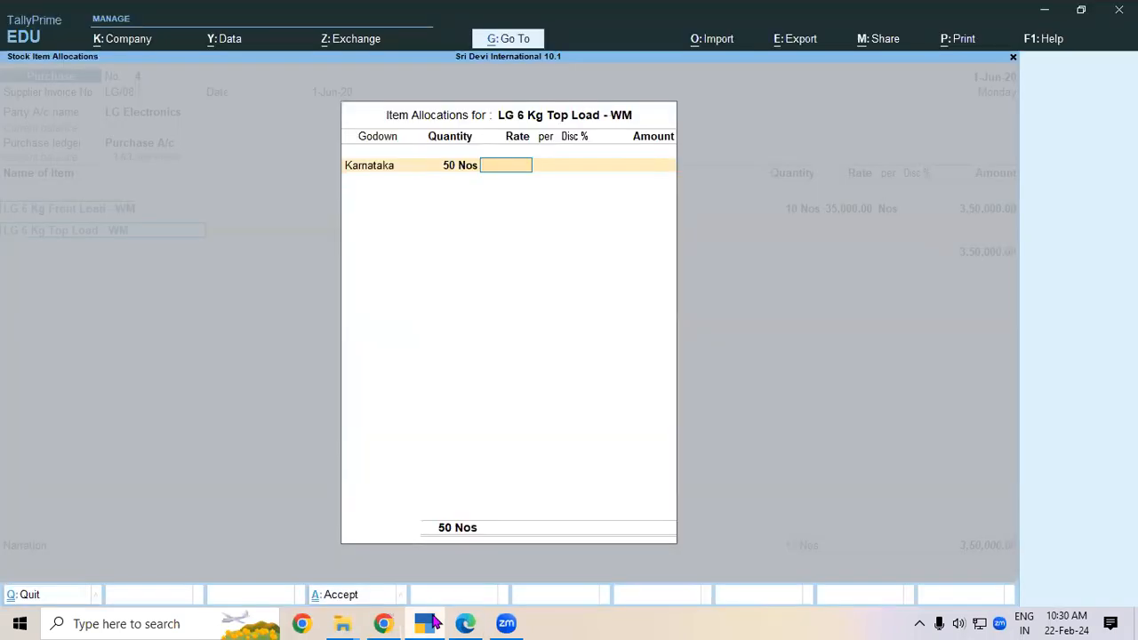
pyautogui.write('5000')
pyautogui.hotkey('alt', 'Tab')
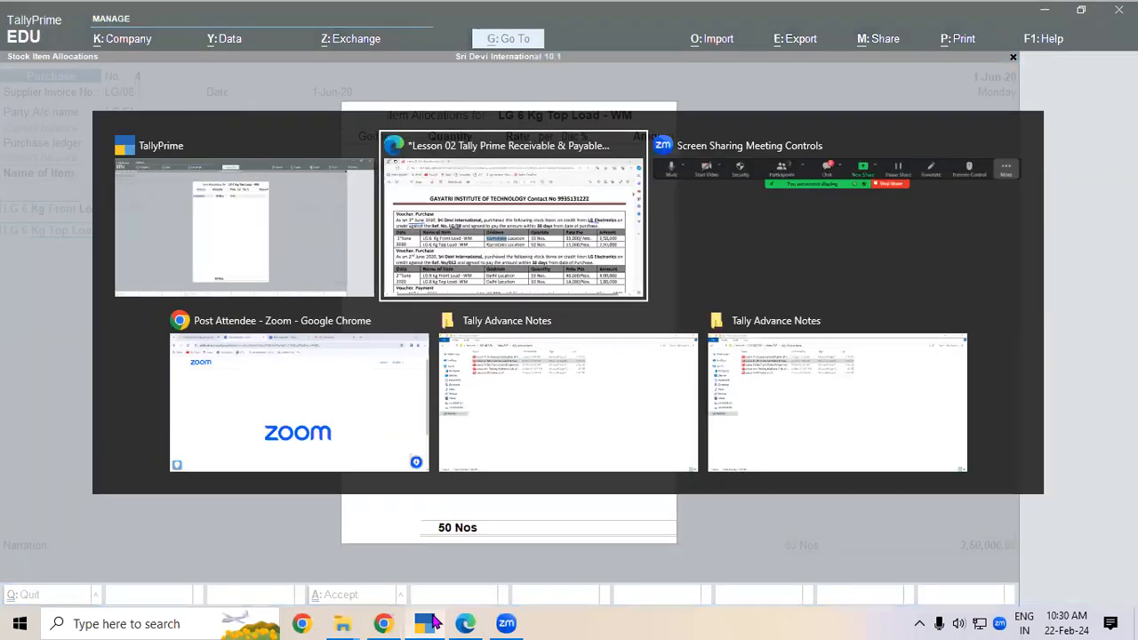
pyautogui.hotkey('alt', 'Tab')
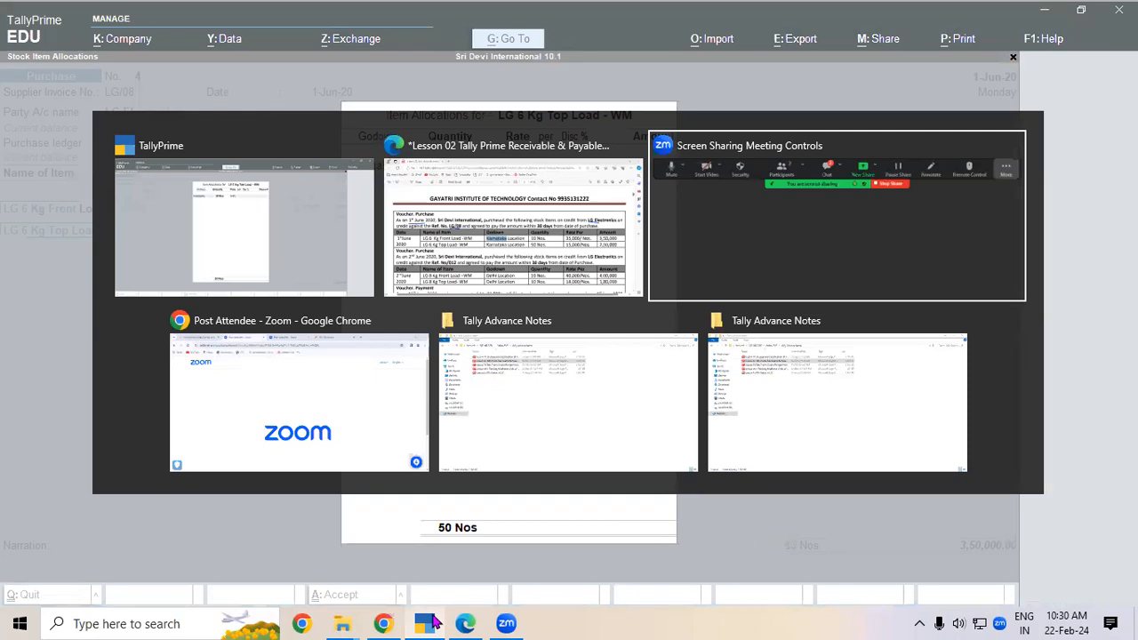
pyautogui.hotkey('alt', 'Tab')
pyautogui.hotkey('alt', 'Tab')
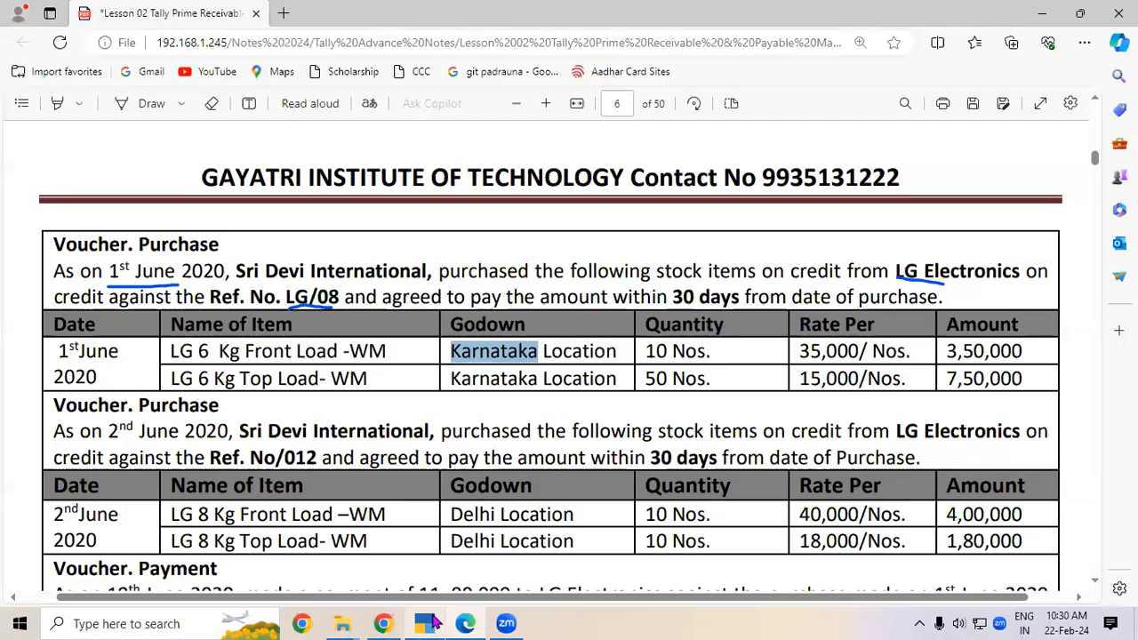
pyautogui.hotkey('alt', 'Tab')
pyautogui.hotkey('alt', 'Tab')
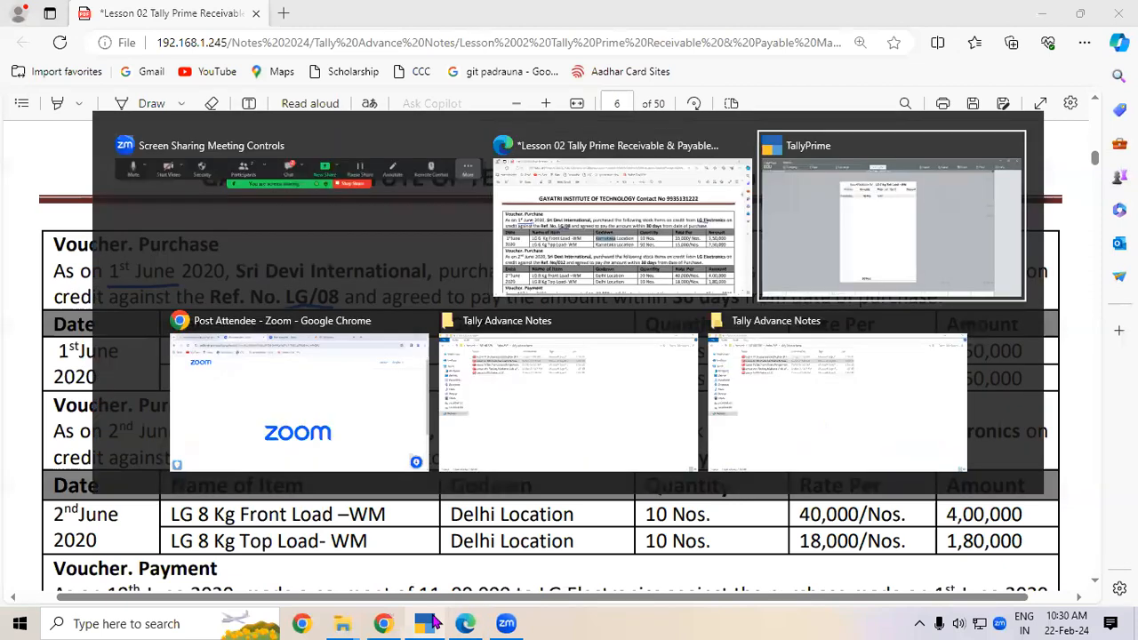
# Set the Top Load item's rate to 15,000 and complete its item allocation in the voucher
pyautogui.press('BackSpace')
pyautogui.press('BackSpace')
pyautogui.press('BackSpace')
pyautogui.press('BackSpace')
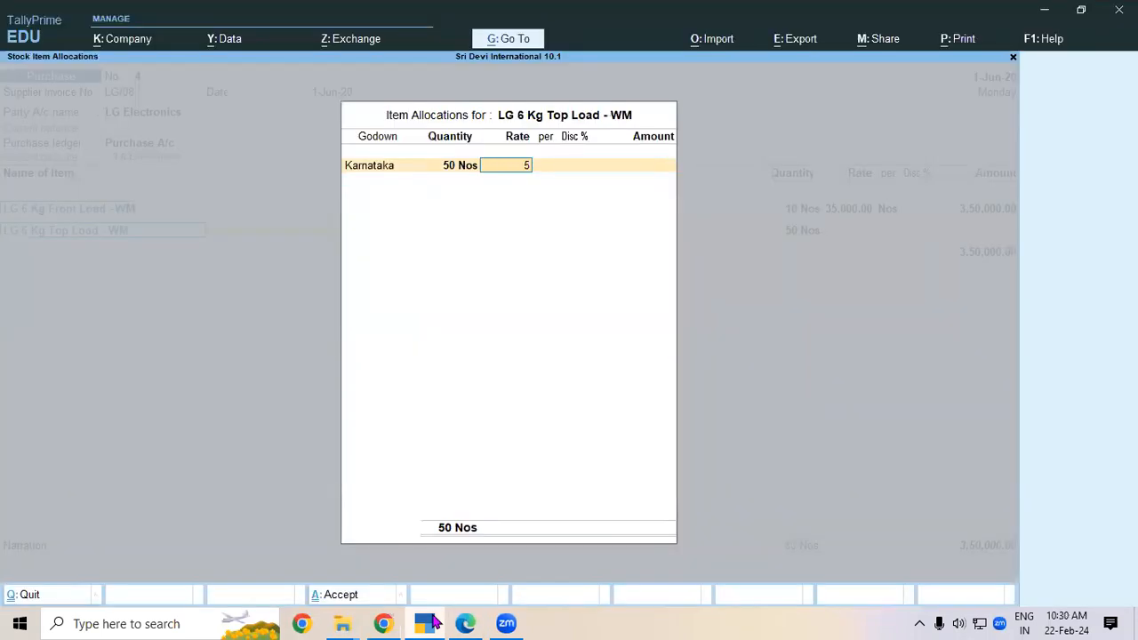
pyautogui.write('15,000')
pyautogui.press('Return')
pyautogui.press('Return')
pyautogui.press('Return')
pyautogui.press('Return')
pyautogui.press('Return')
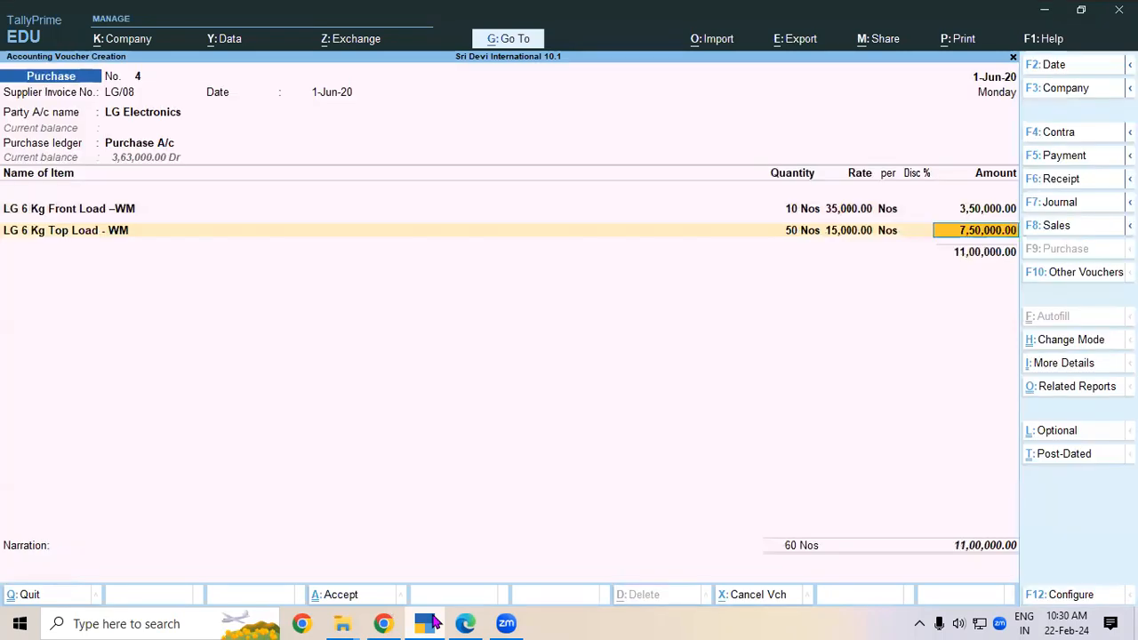
pyautogui.press('Return')
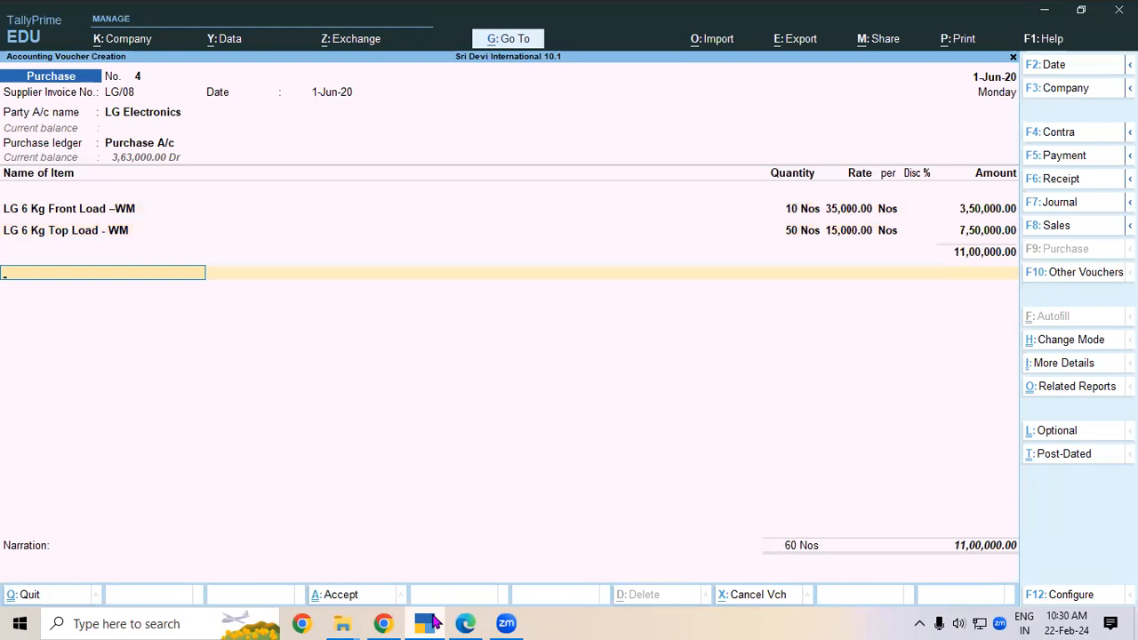
# End the stock item list and record the LG Electronics bill as New Ref with the name LG/08
pyautogui.press('Return')
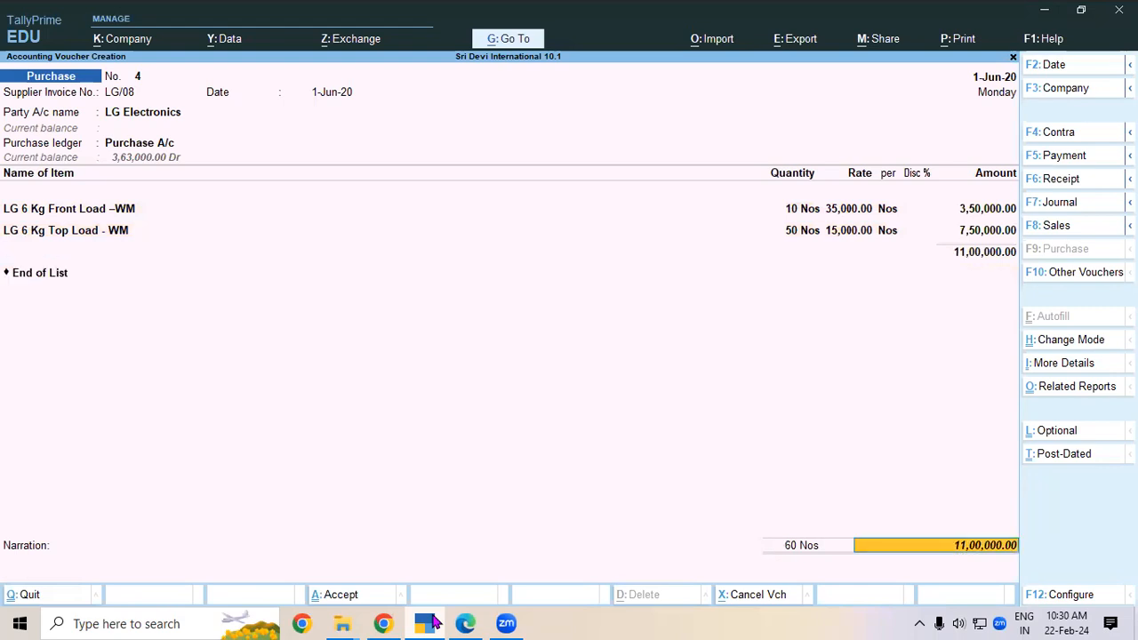
pyautogui.press('Return')
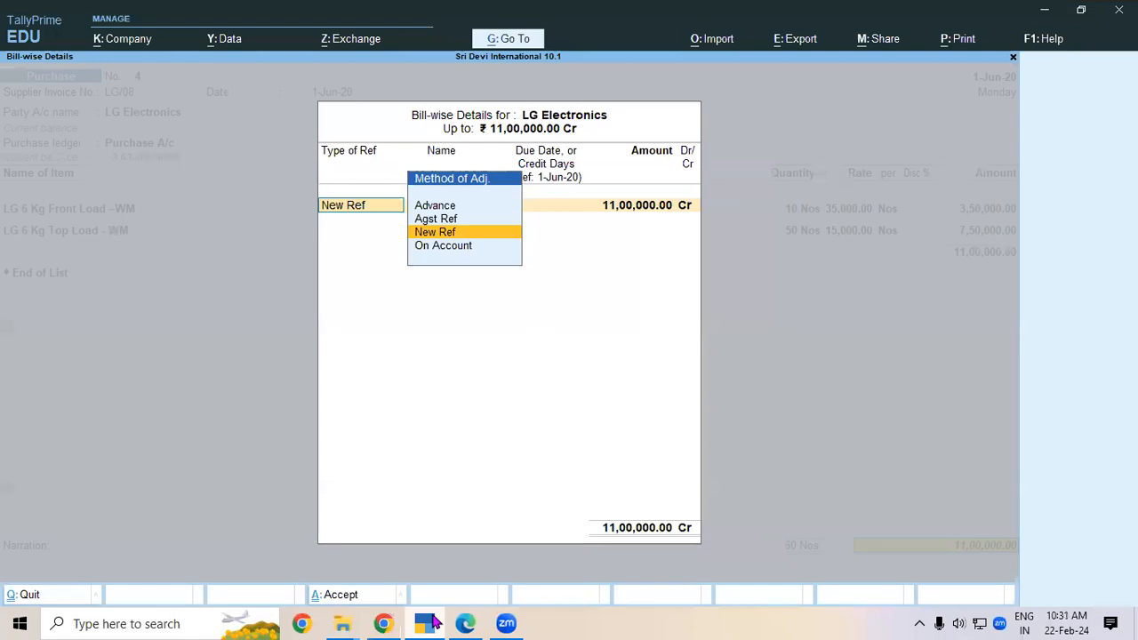
pyautogui.press('Up')
pyautogui.press('Up')
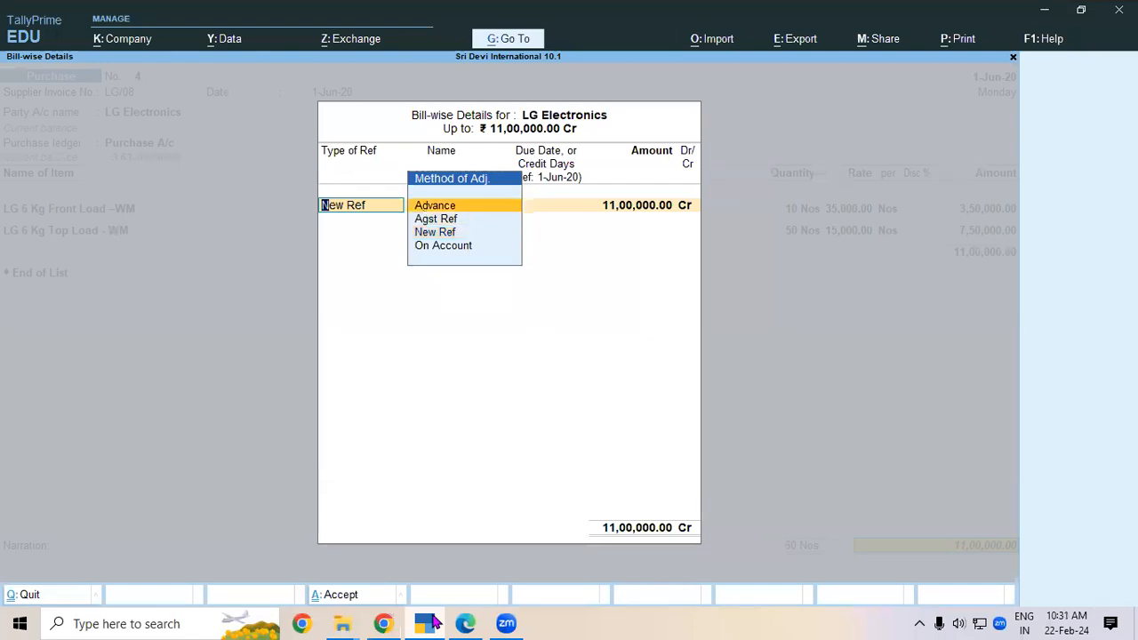
pyautogui.press('Down')
pyautogui.press('Down')
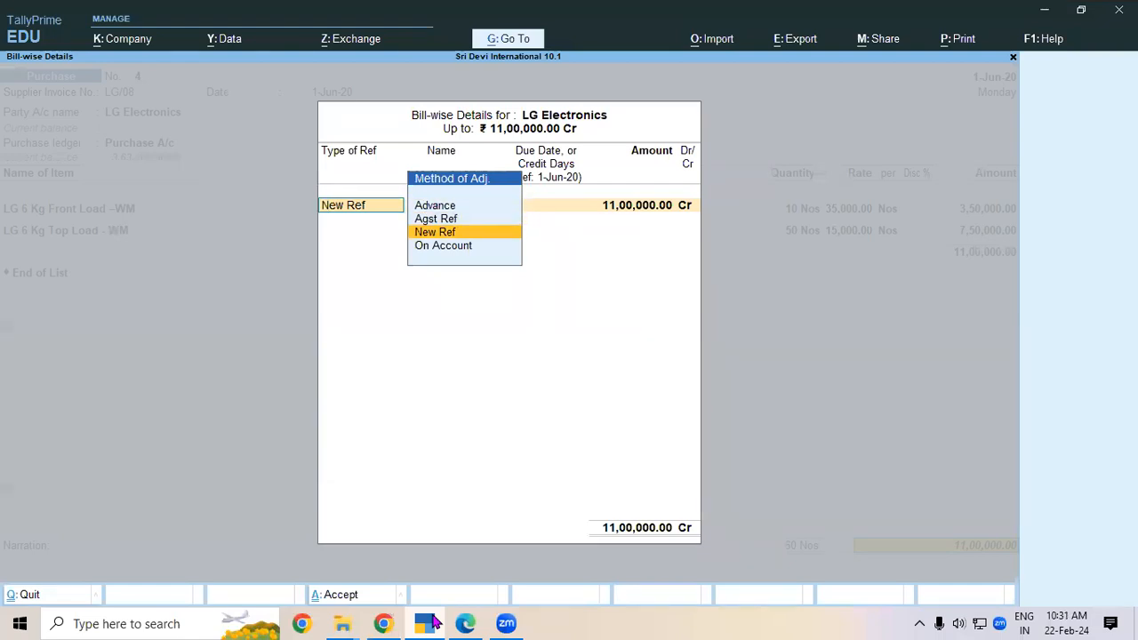
pyautogui.press('Down')
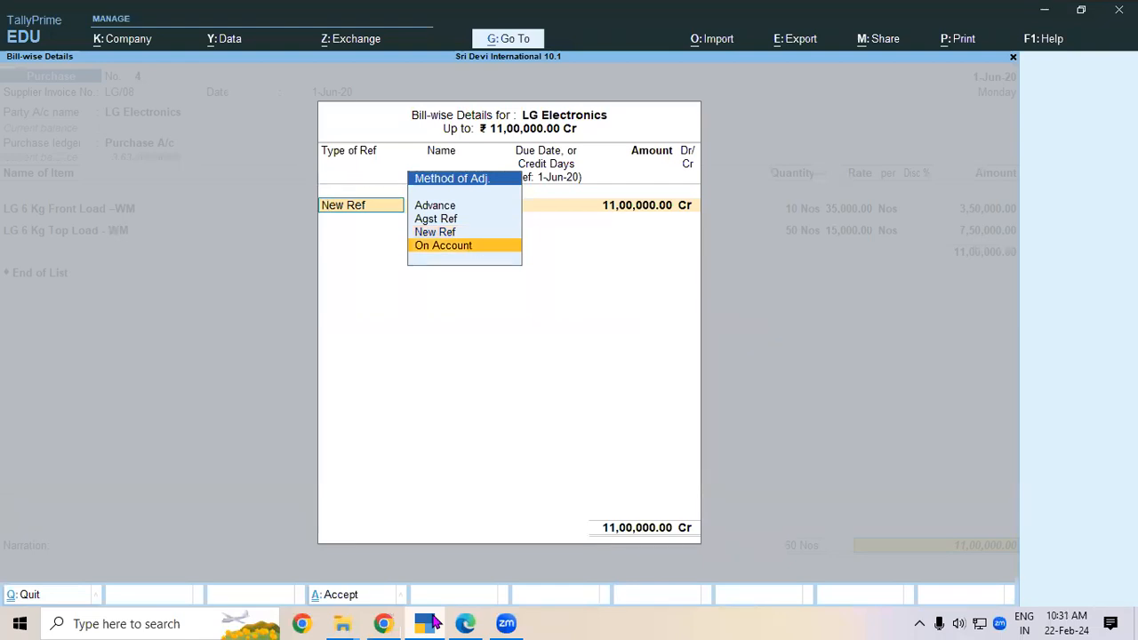
pyautogui.press('Up')
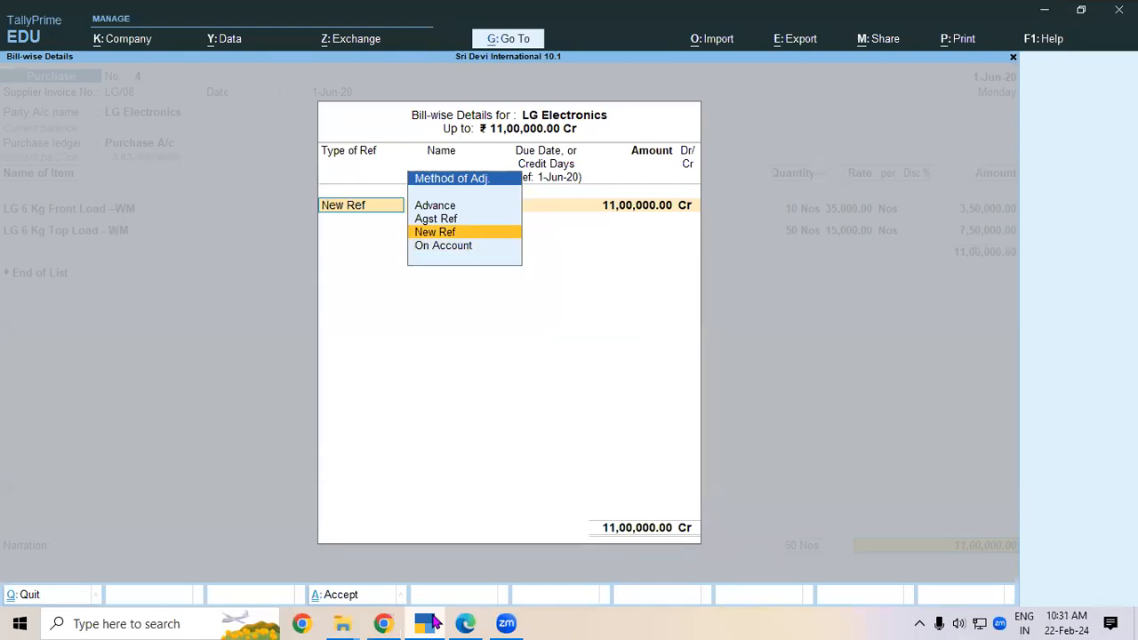
pyautogui.press('Return')
pyautogui.press('Return')
pyautogui.press('Return')
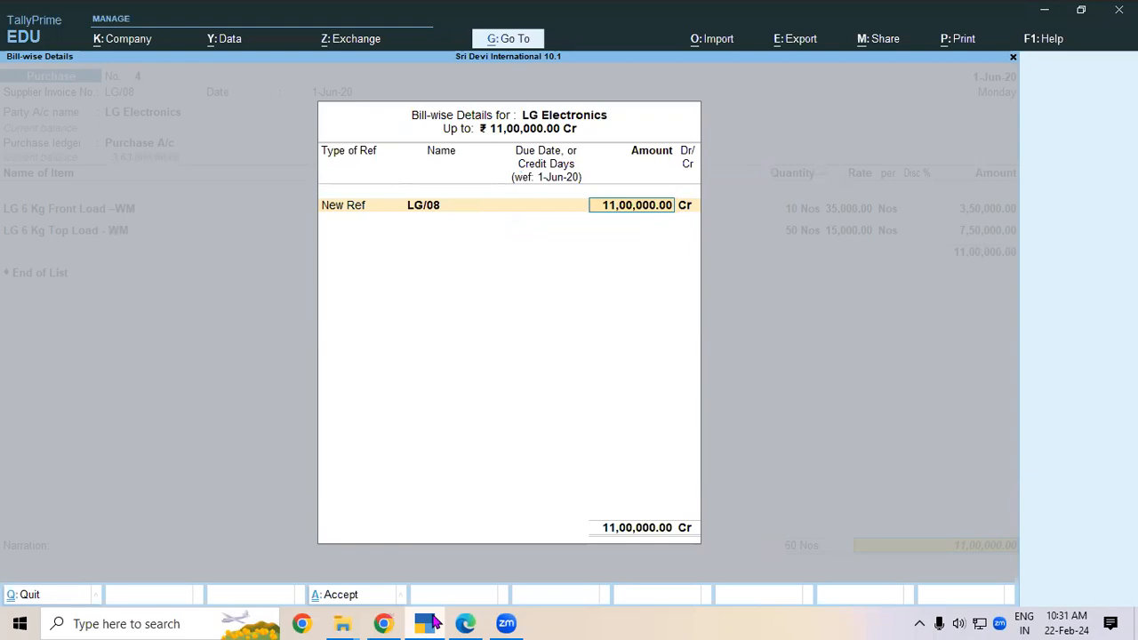
# Set the LG/08 bill's credit period to 30 days and accept the bill-wise details for the full amount
pyautogui.press('BackSpace')
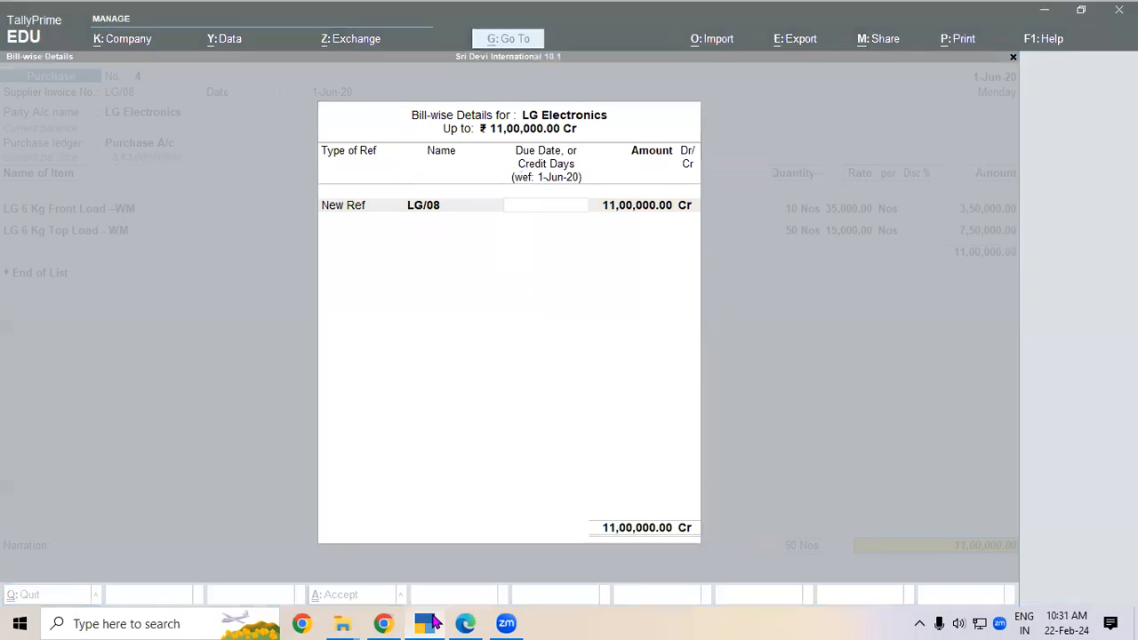
pyautogui.write('30')
pyautogui.press('Return')
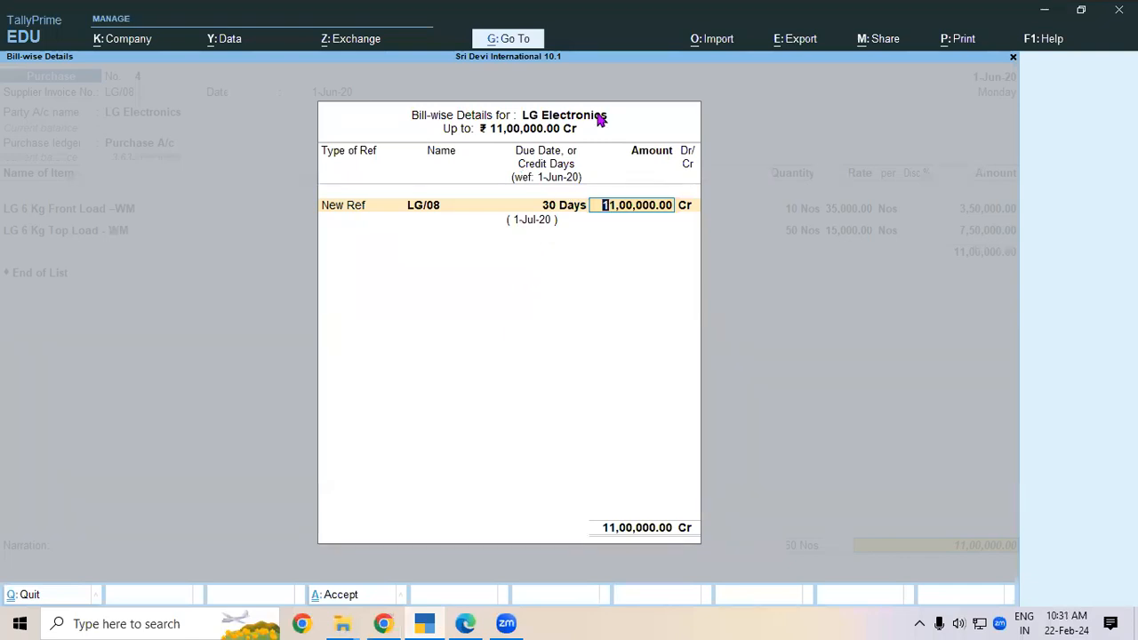
pyautogui.press('Return')
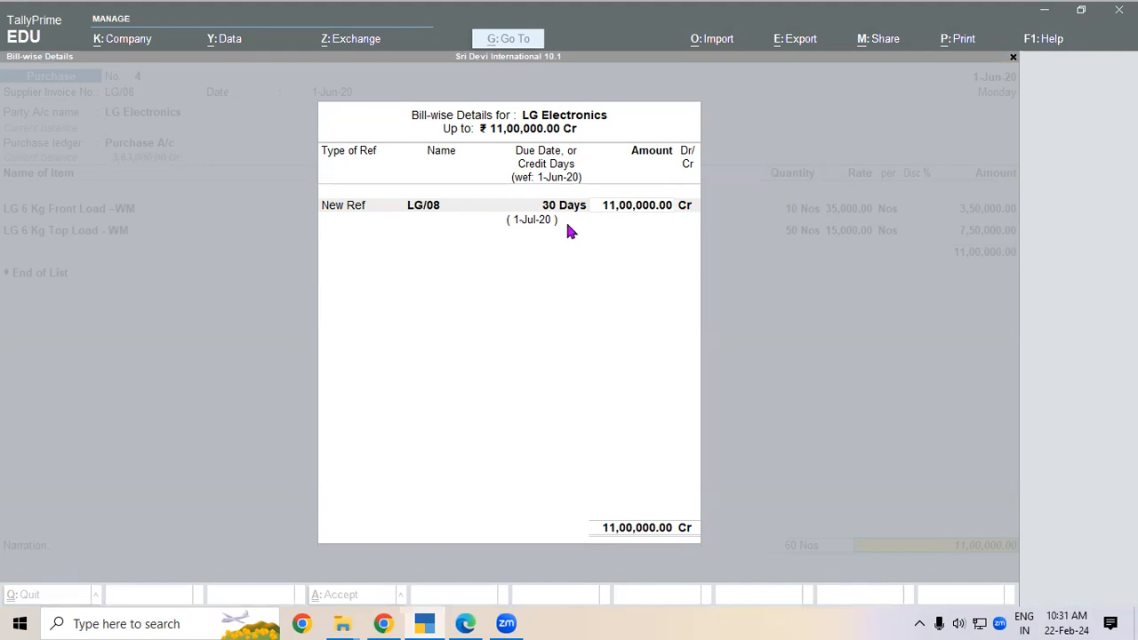
pyautogui.click(612, 213)
pyautogui.press('Return')
pyautogui.press('Return')
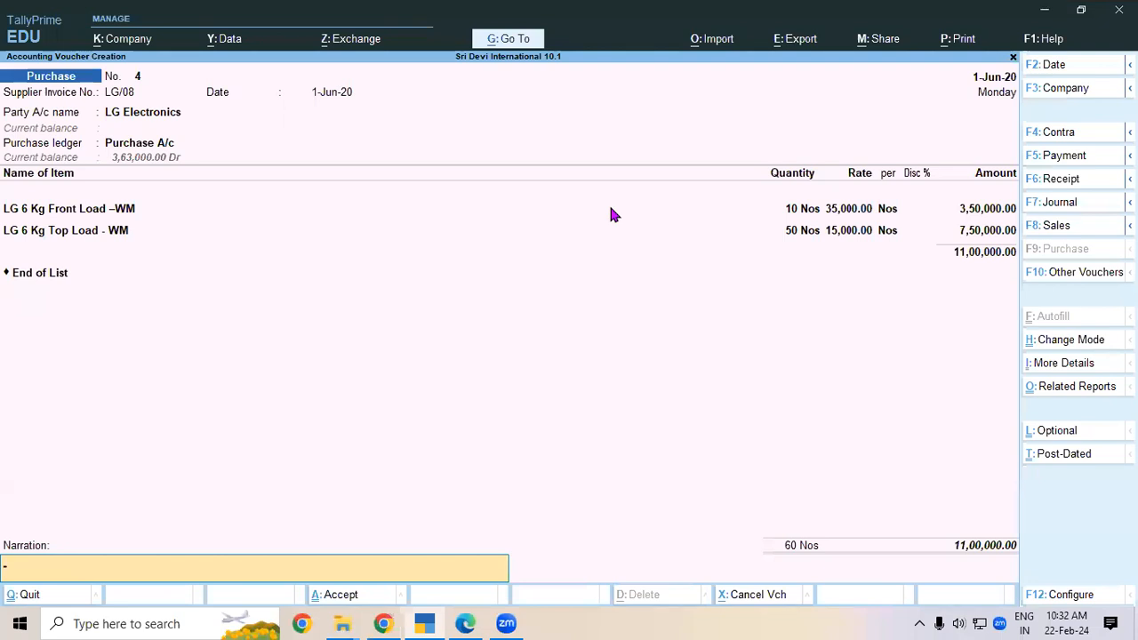
# Leave the narration blank and save the purchase voucher
pyautogui.press('Return')
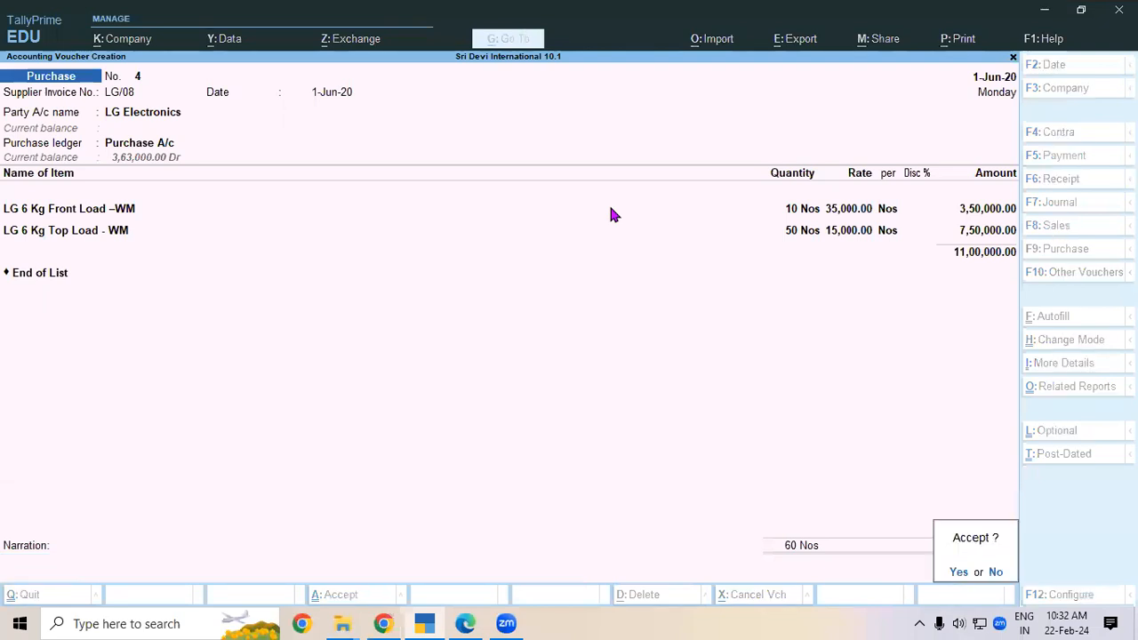
pyautogui.press('Return')
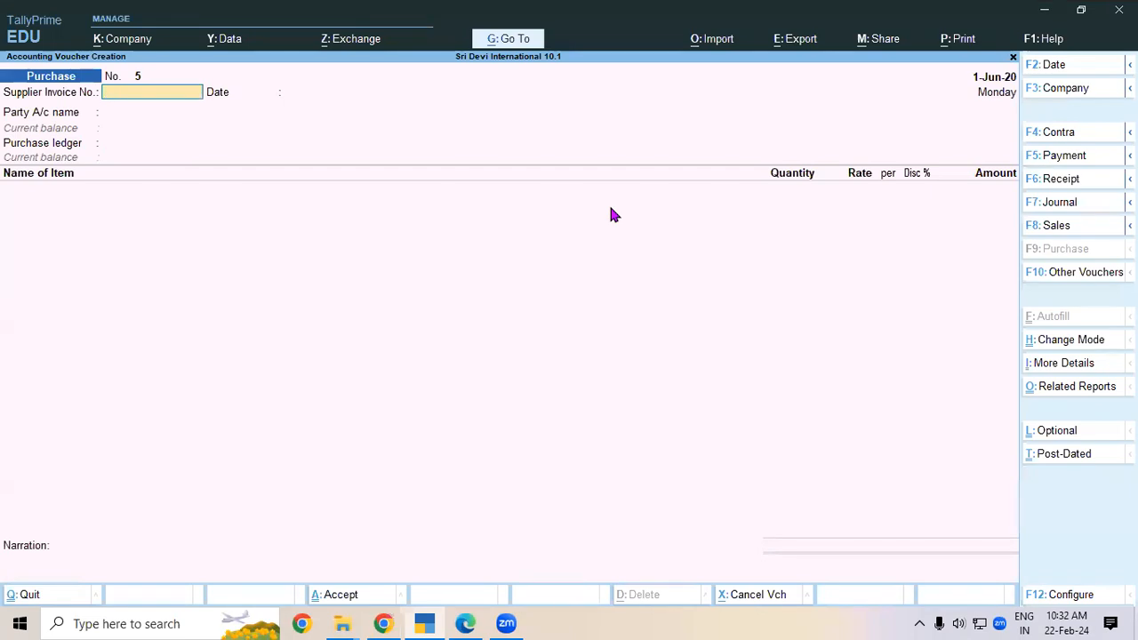
pyautogui.click(859, 55)
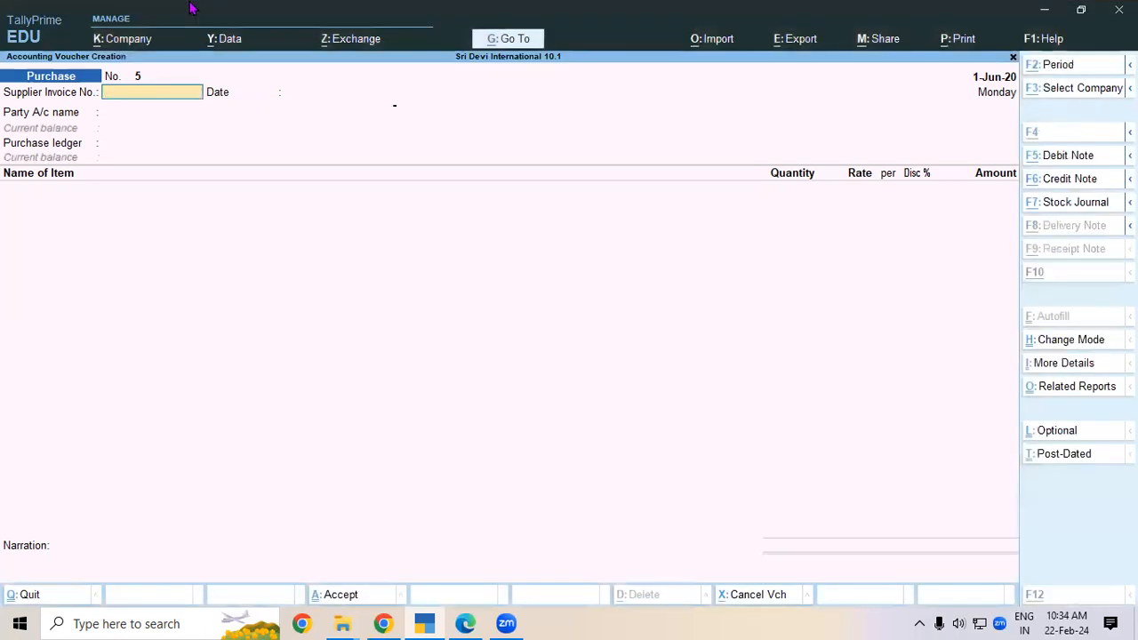
# Open the Bills Payable report to check the pending LG Electronics bill
pyautogui.hotkey('alt', 'g')
pyautogui.write('Bil')
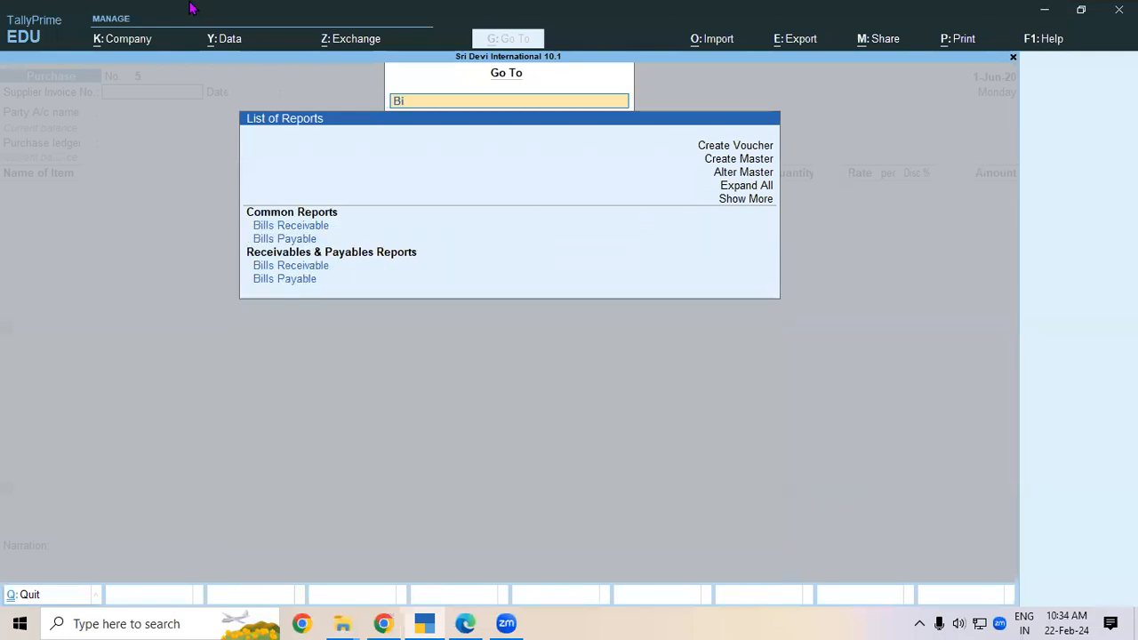
pyautogui.press('Down')
pyautogui.press('Down')
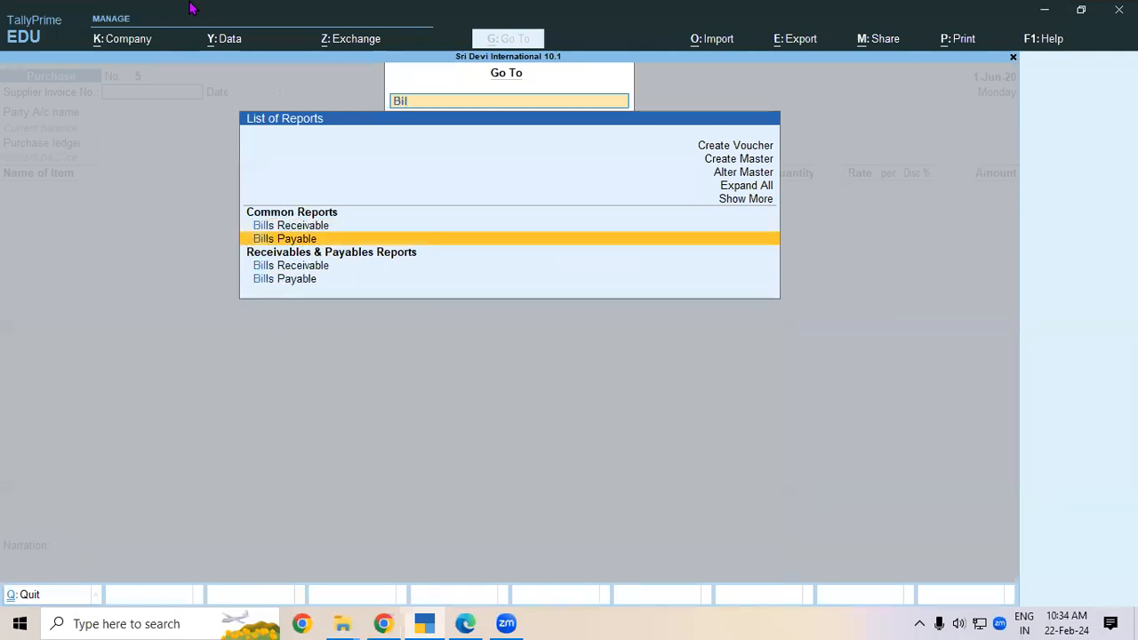
pyautogui.press('Return')
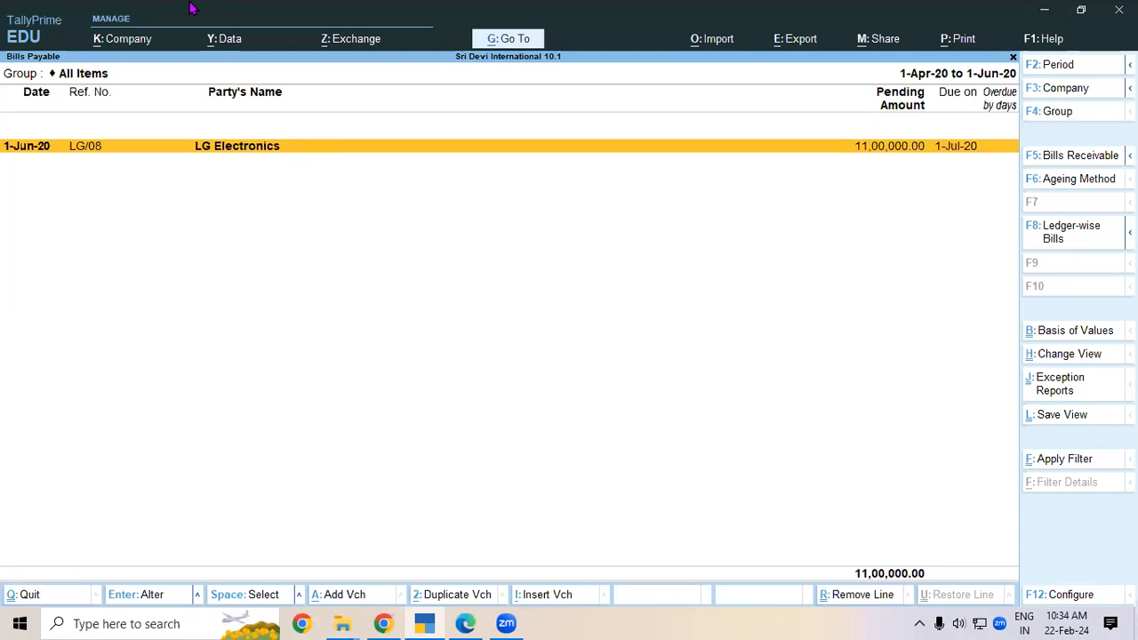
# Leave the Bills Payable report and voucher entry, and open the Balance Sheet
pyautogui.press('Escape')
pyautogui.press('Escape')
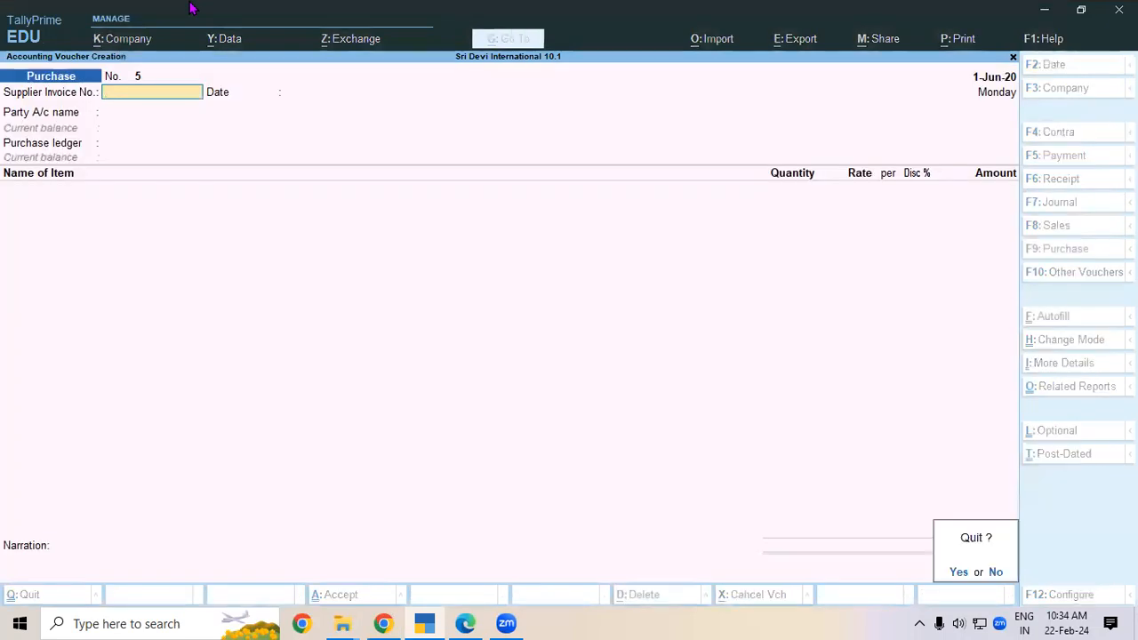
pyautogui.press('Return')
pyautogui.press('Down')
pyautogui.press('Down')
pyautogui.press('Down')
pyautogui.press('Return')
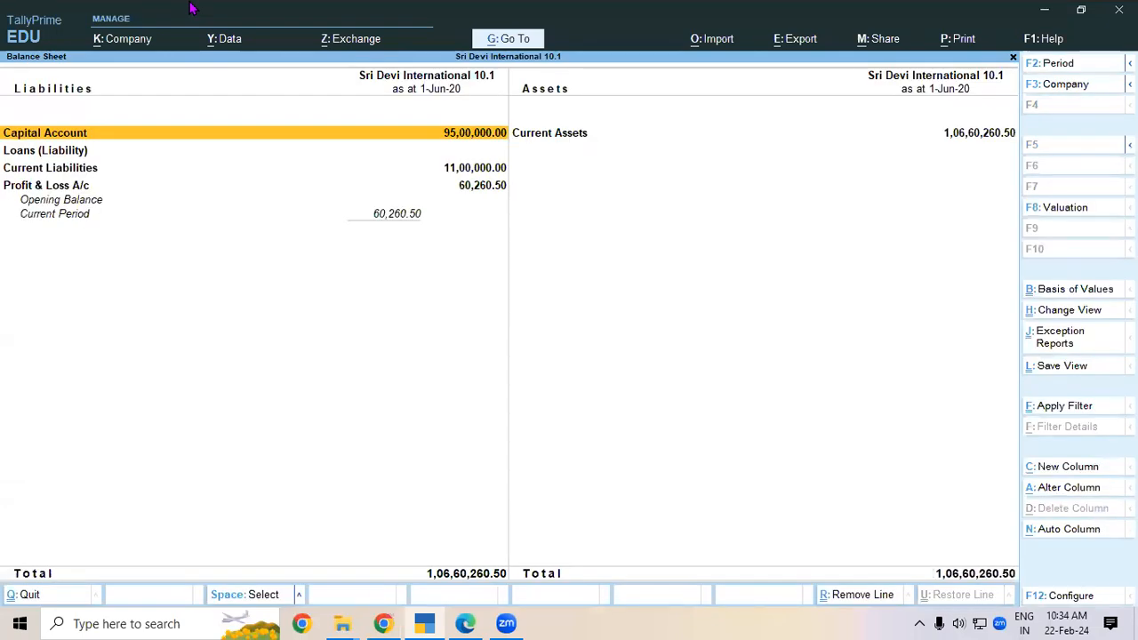
# Show the Balance Sheet in detail and examine Sundry Creditors under Current Liabilities
pyautogui.hotkey('alt', 'F5')
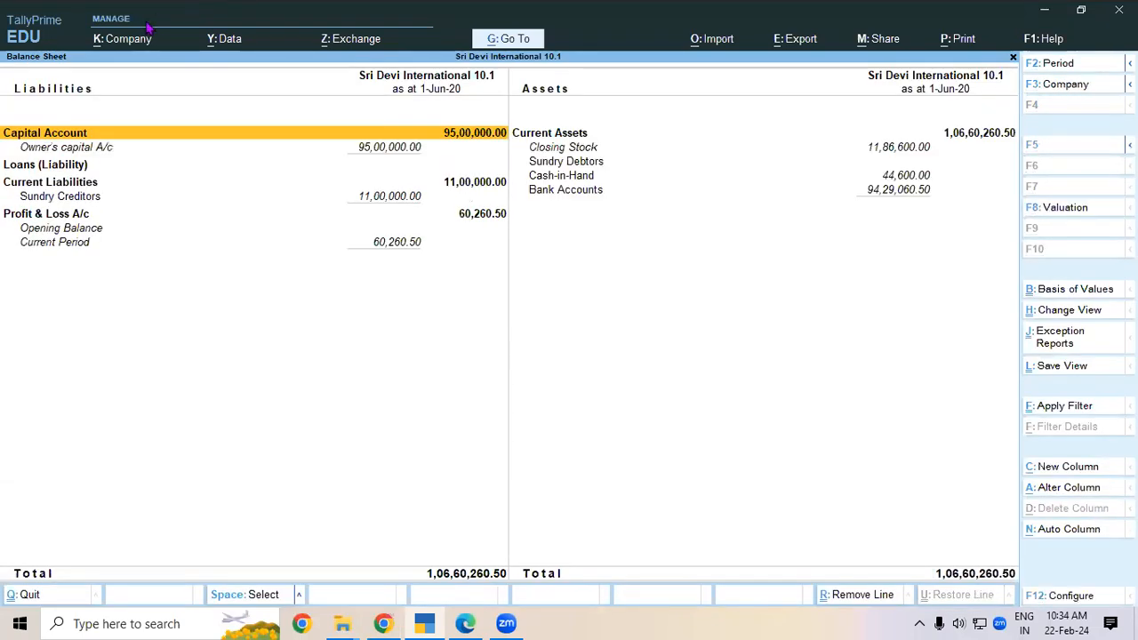
pyautogui.click(120, 184)
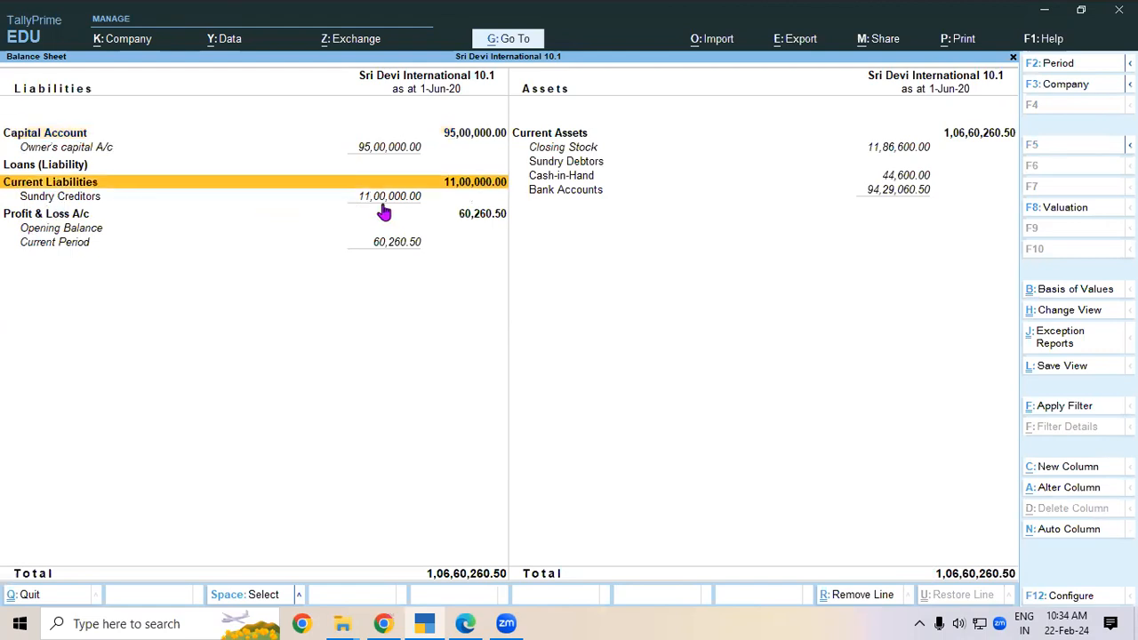
pyautogui.click(111, 200)
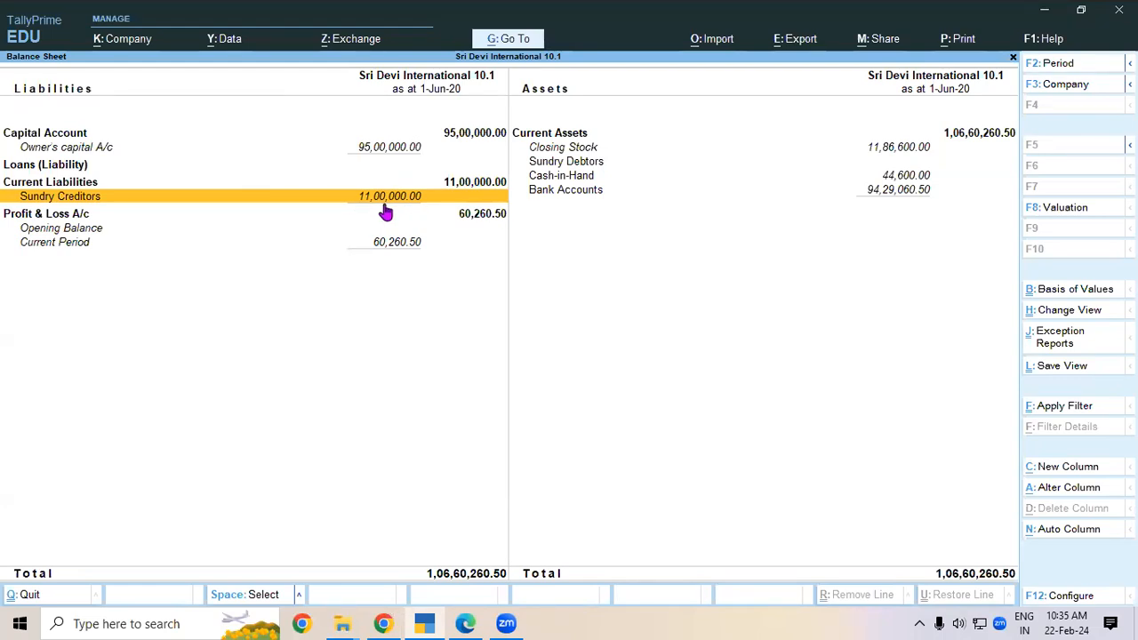
# Close the Balance Sheet and switch to the PDF notes in Edge to read the next purchase and payment voucher exercises
pyautogui.press('Escape')
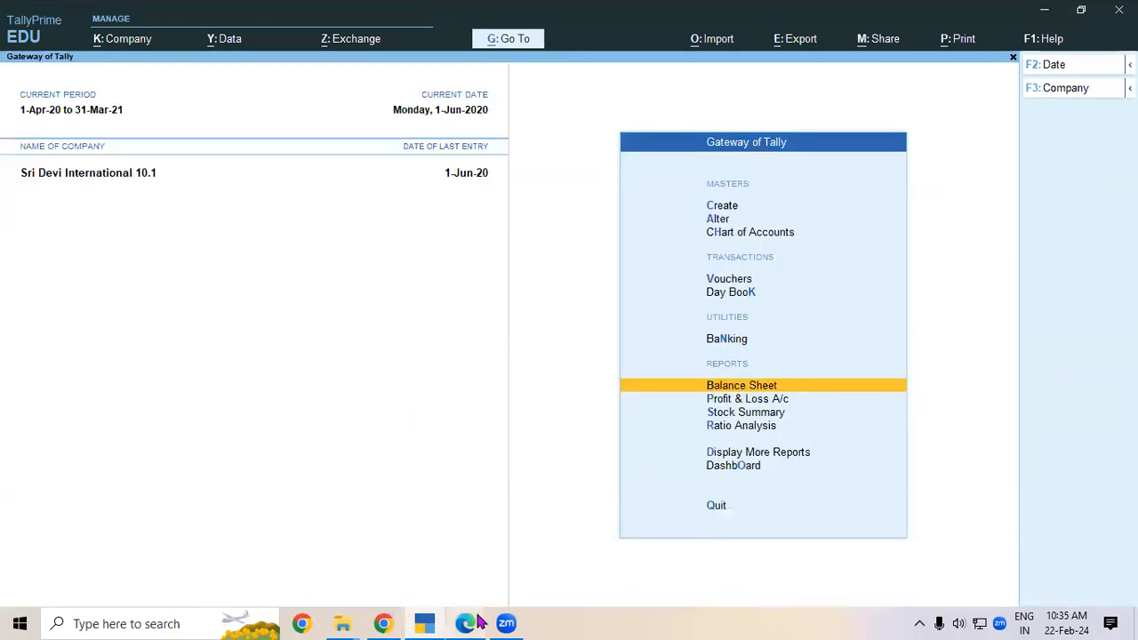
pyautogui.moveTo(471, 619)
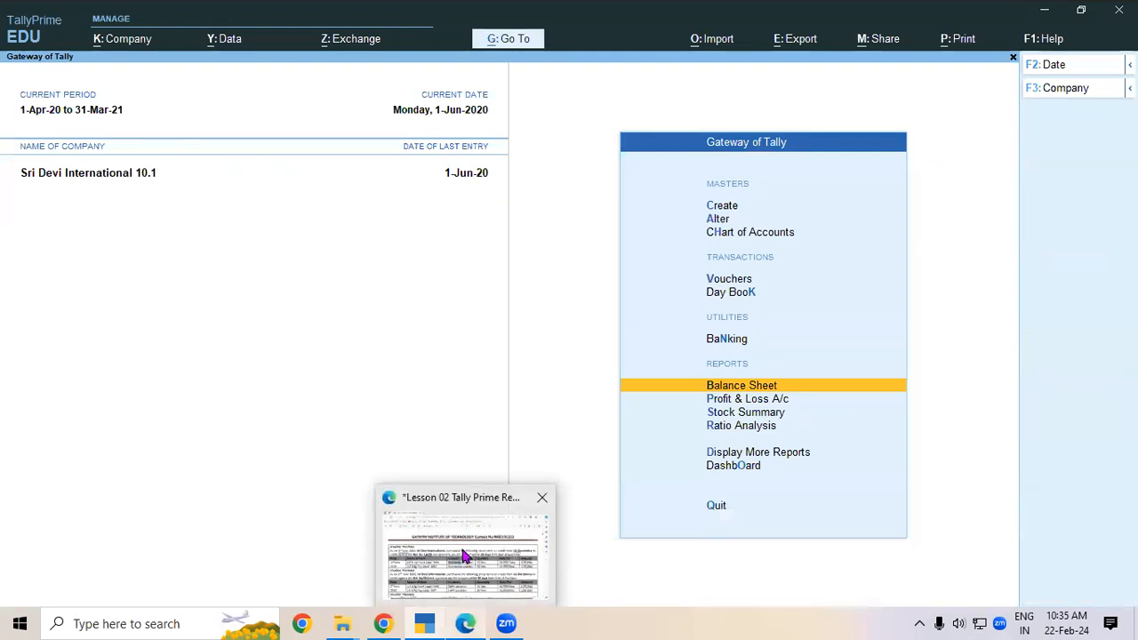
pyautogui.click(463, 556)
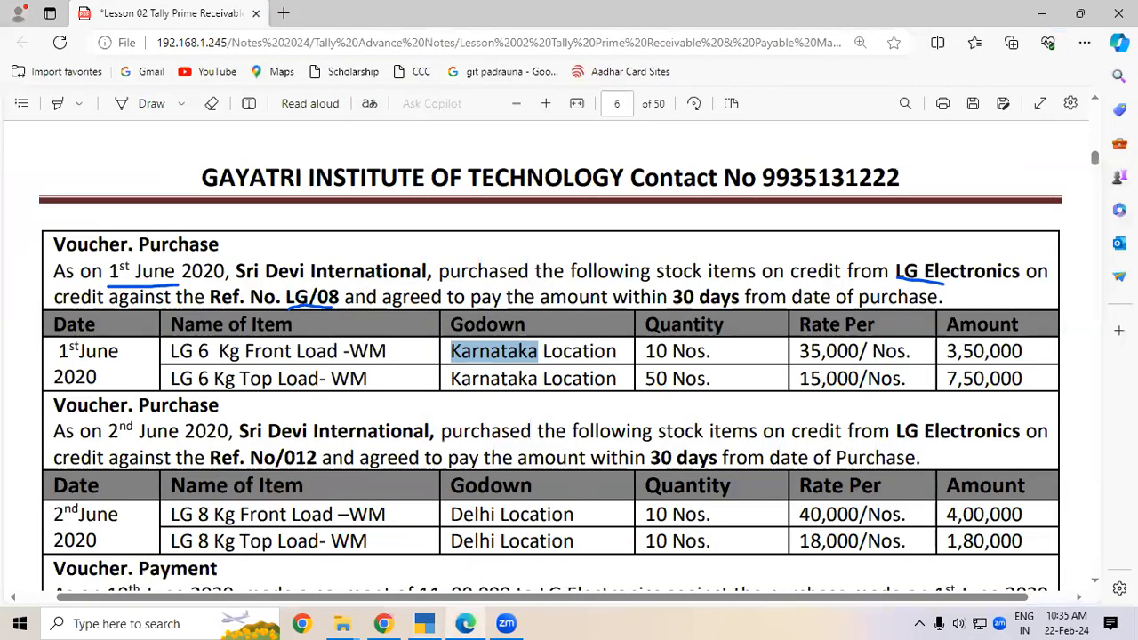
pyautogui.click(1095, 582)
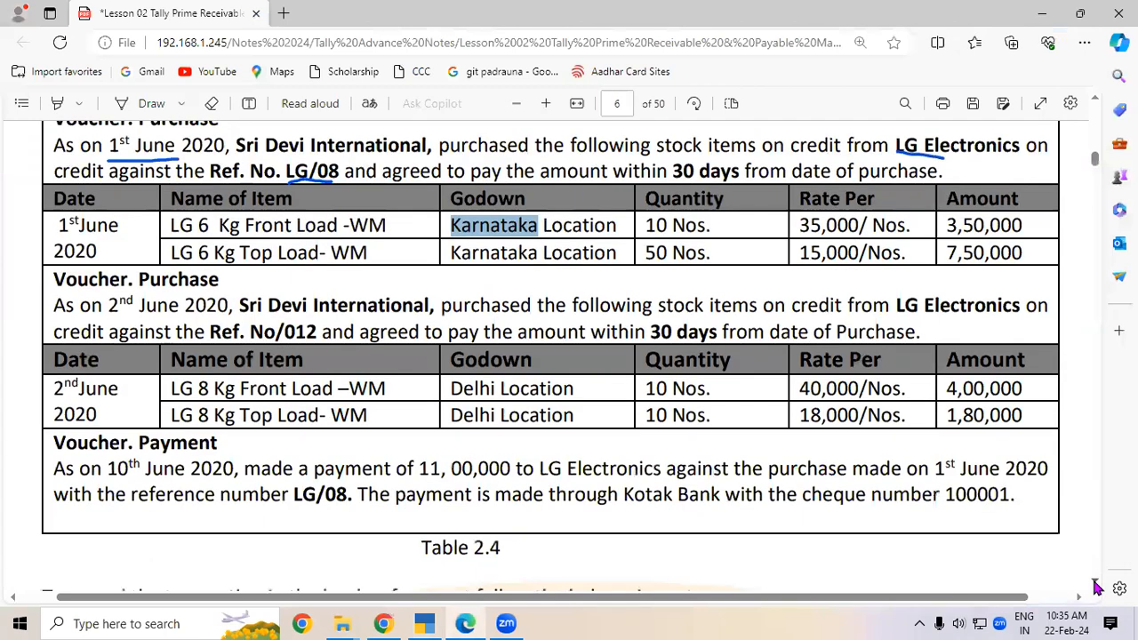
# Copy the reference Ref. No/012 from the notes and enter it as the supplier invoice number of a new purchase voucher in TallyPrime
pyautogui.moveTo(210, 331); pyautogui.dragTo(310, 336)
pyautogui.hotkey('ctrl', 'c')
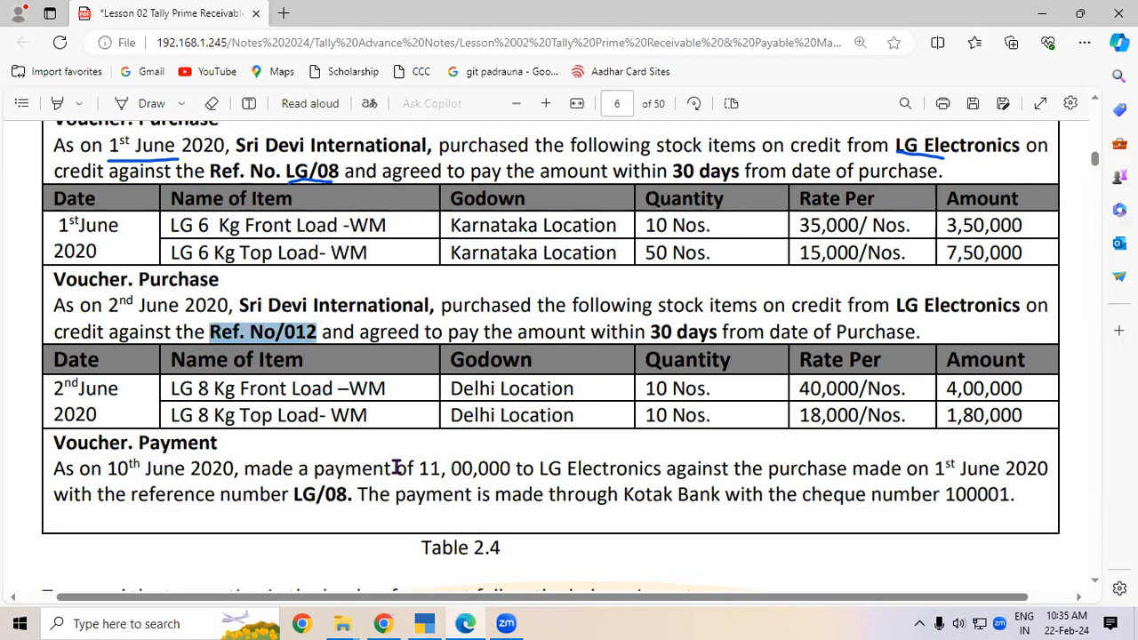
pyautogui.click(424, 623)
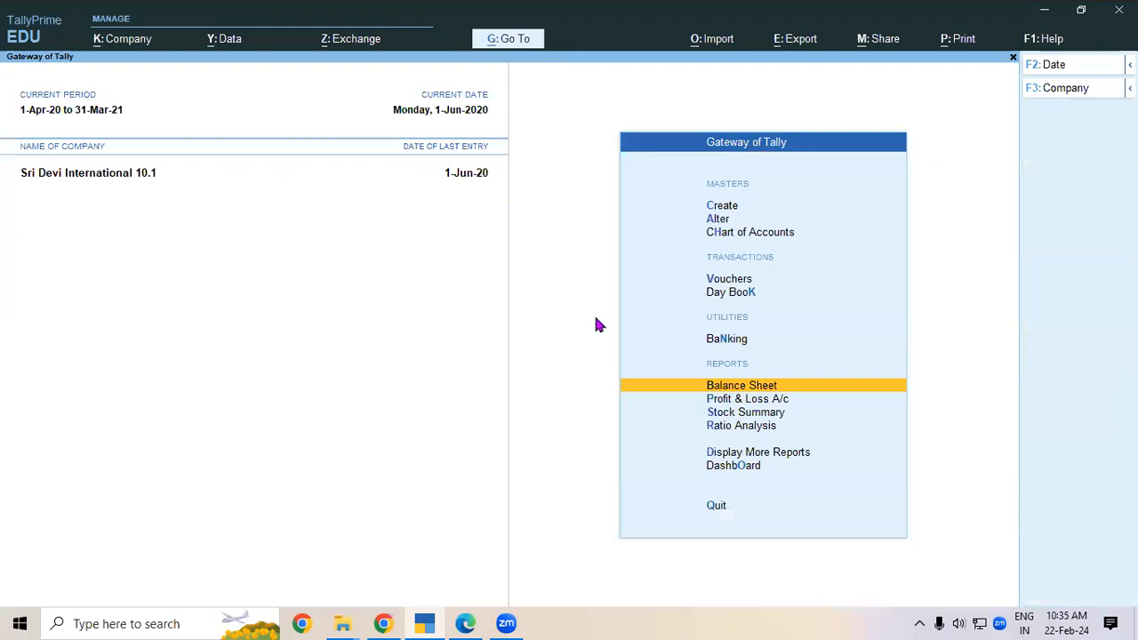
pyautogui.click(724, 281)
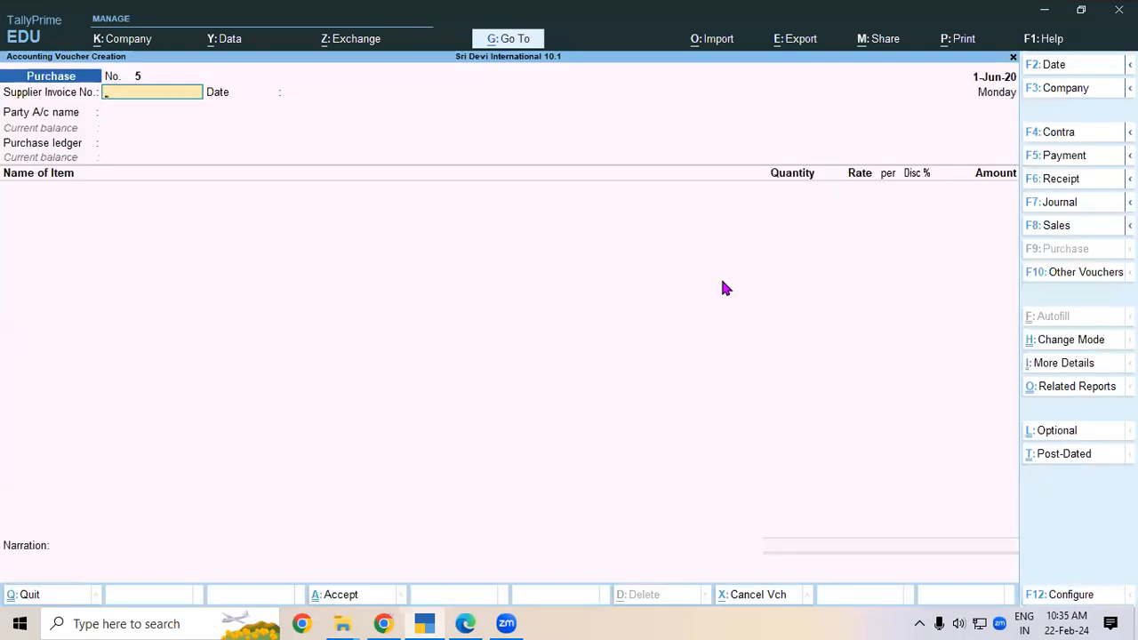
pyautogui.press('ctrl')
pyautogui.hotkey('ctrl', 'v')
pyautogui.press('Return')
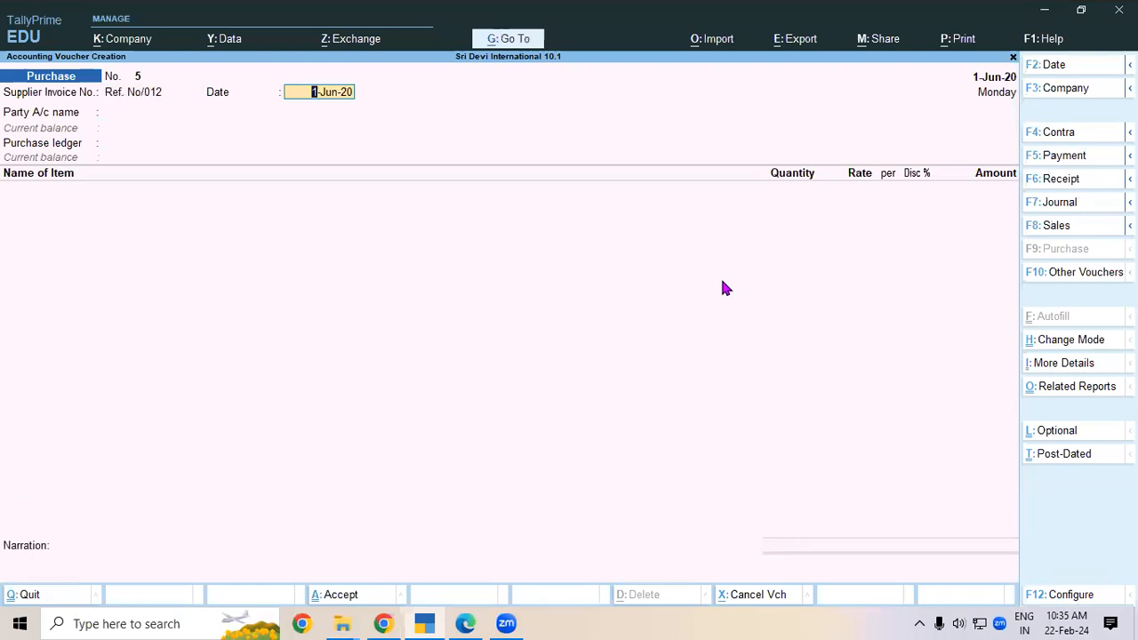
# Set both the voucher date and the supplier invoice date to 2-6-2020
pyautogui.press('F2')
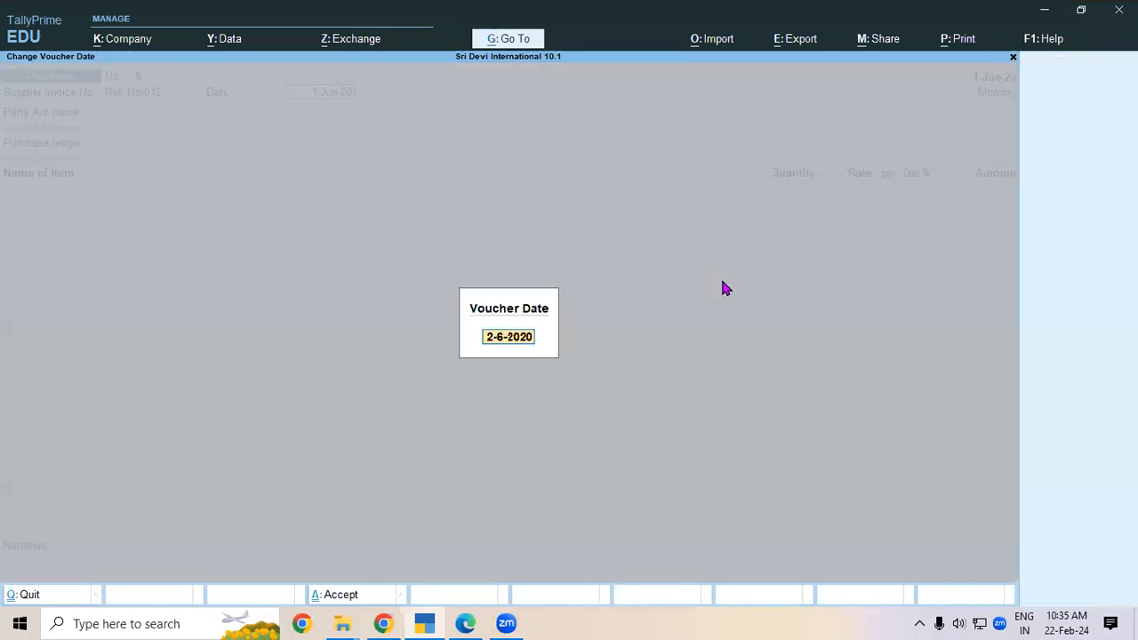
pyautogui.press('Return')
pyautogui.write('2-6')
pyautogui.press('Return')
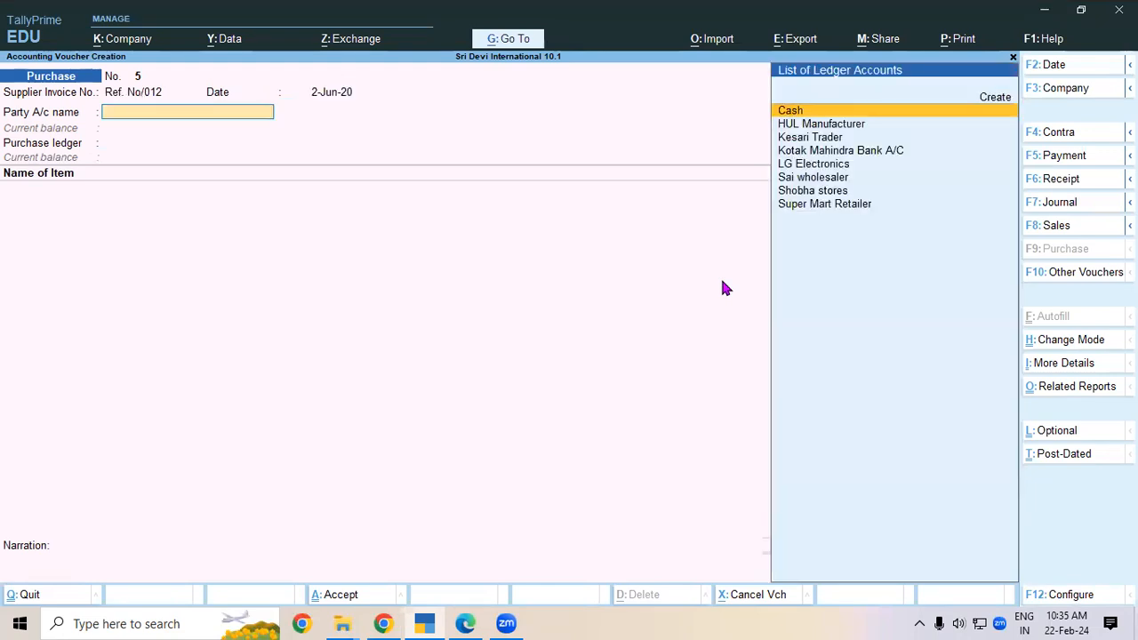
# Choose LG Electronics as the party, accept its receipt and party details unchanged, and use Purchase A/c as the purchase ledger
pyautogui.press('Down')
pyautogui.press('Down')
pyautogui.press('Down')
pyautogui.press('Down')
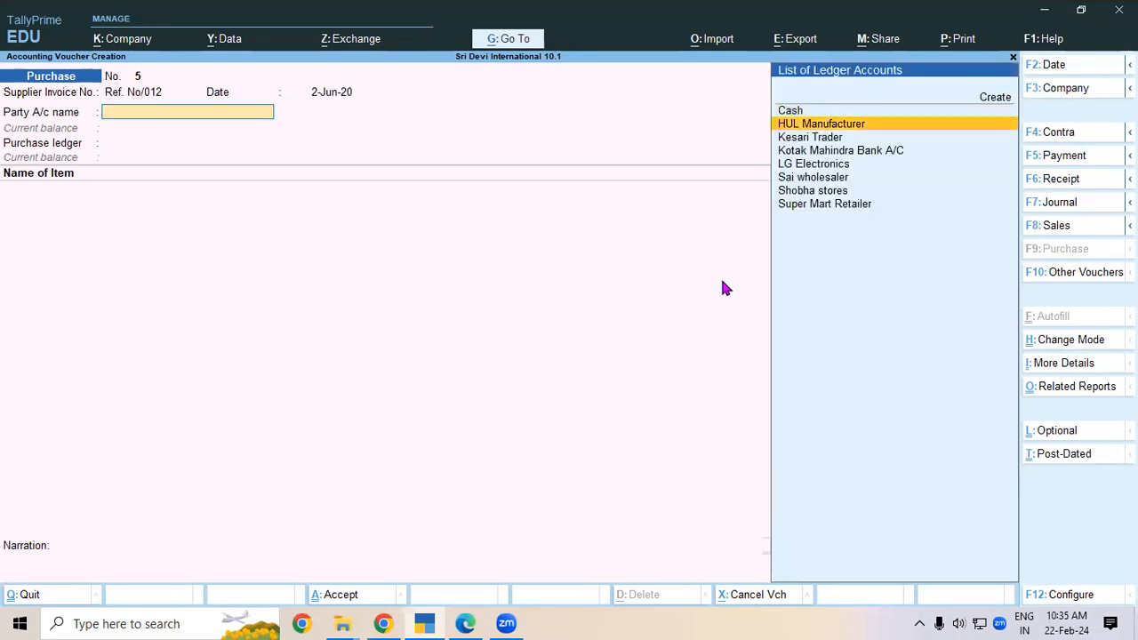
pyautogui.press('Return')
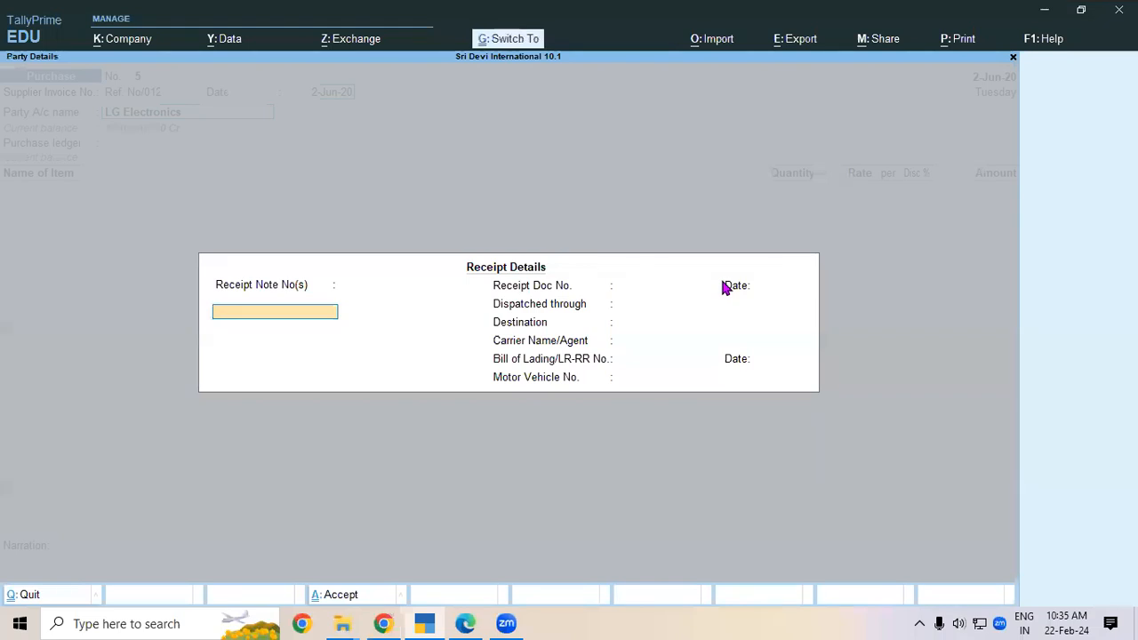
pyautogui.hotkey('ctrl', 'a')
pyautogui.hotkey('ctrl', 'a')
pyautogui.press('Return')
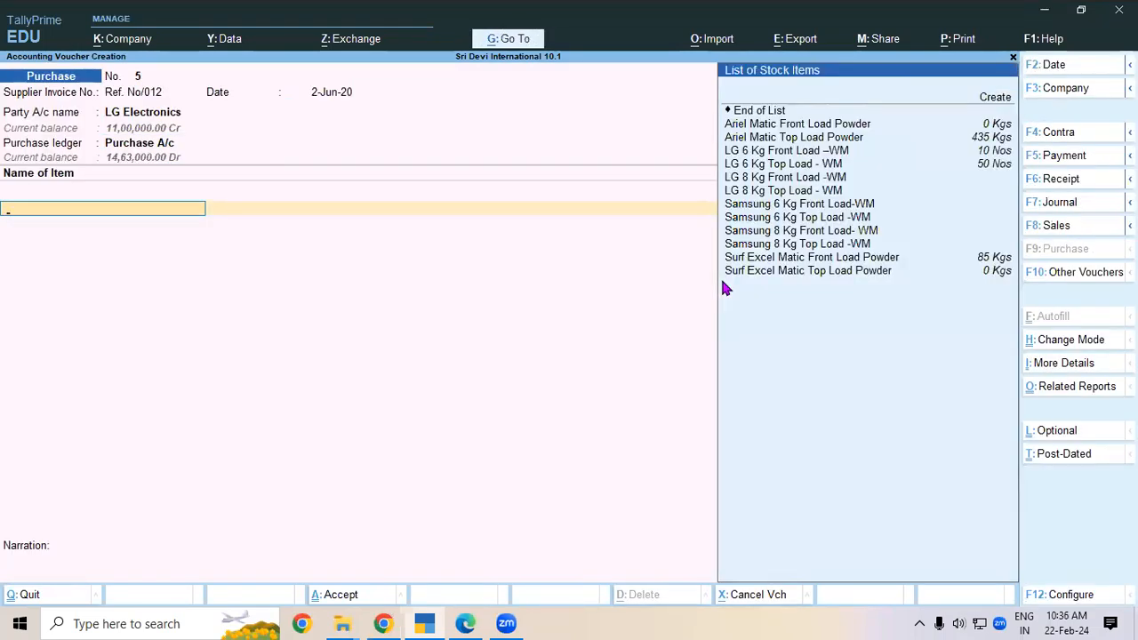
# Check the item in the notes and add LG 8 Kg Front Load -WM as the first stock item, without a description
pyautogui.hotkey('alt', 'Tab')
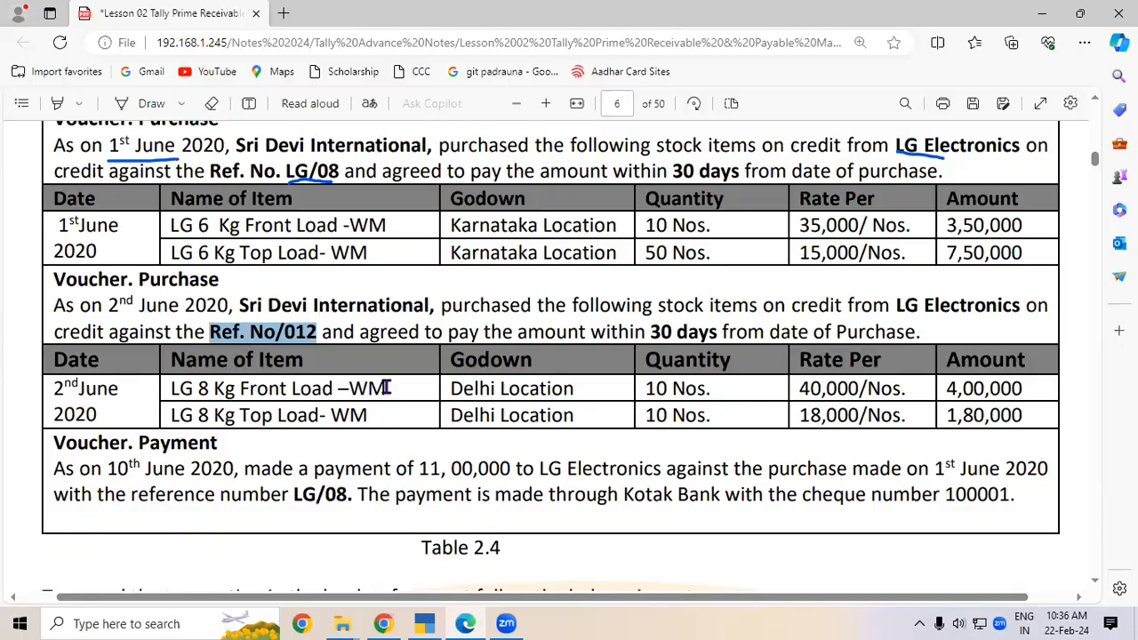
pyautogui.hotkey('alt', 'Tab')
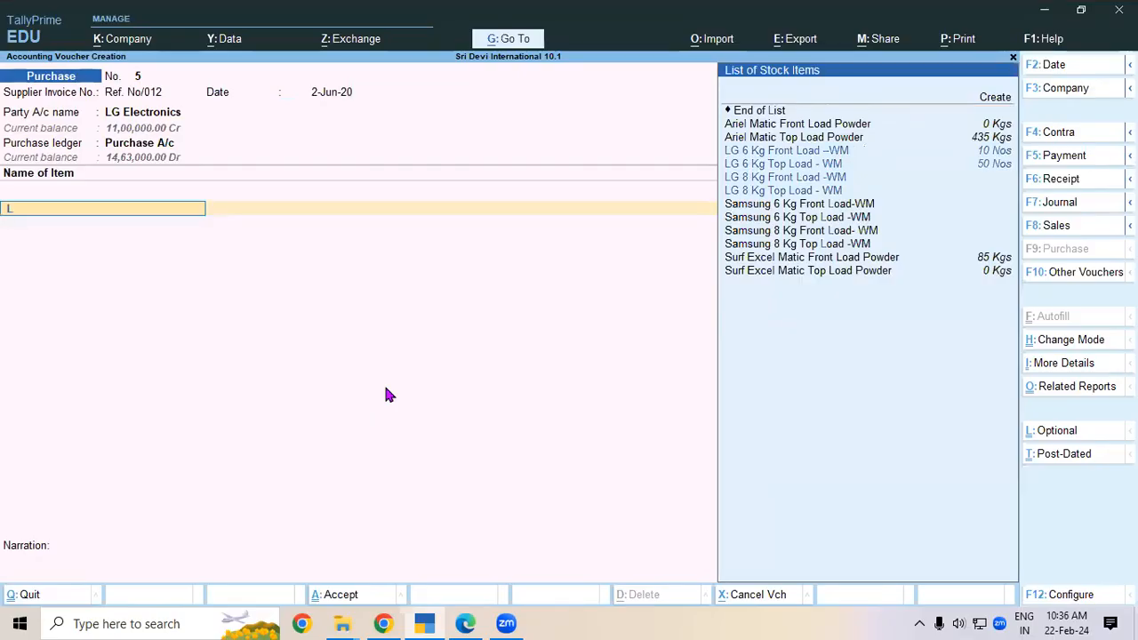
pyautogui.write('Lg')
pyautogui.press('Down')
pyautogui.press('Down')
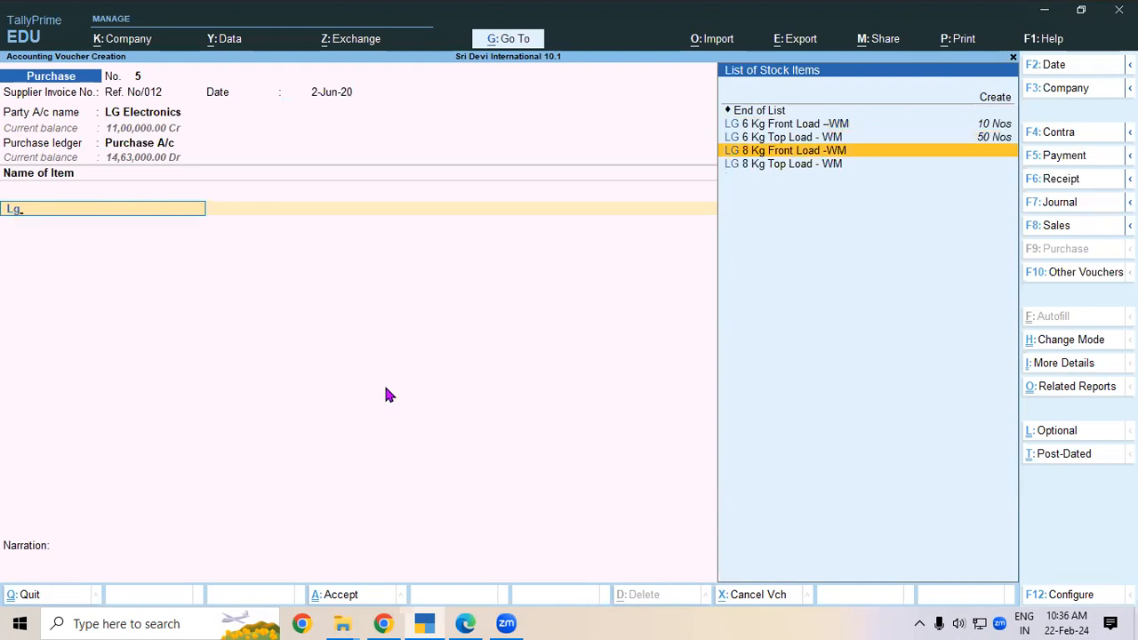
pyautogui.press('Return')
pyautogui.press('Return')
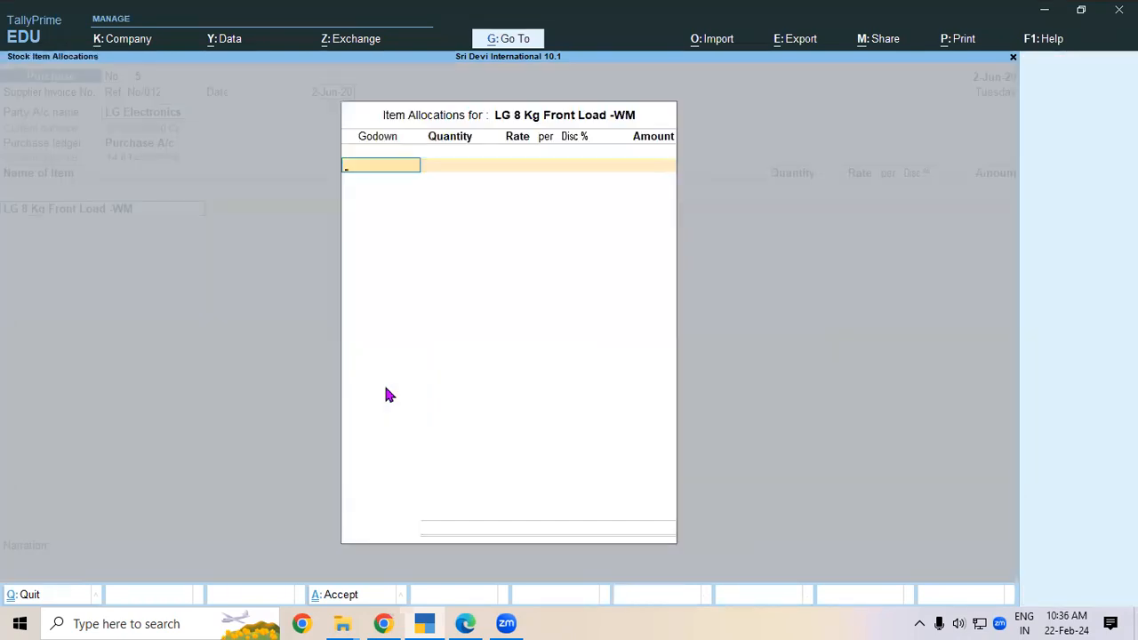
# Create a godown named Delhi under Primary from the item allocation and use it for the LG 8 Kg Front Load item
pyautogui.hotkey('alt', 'Tab')
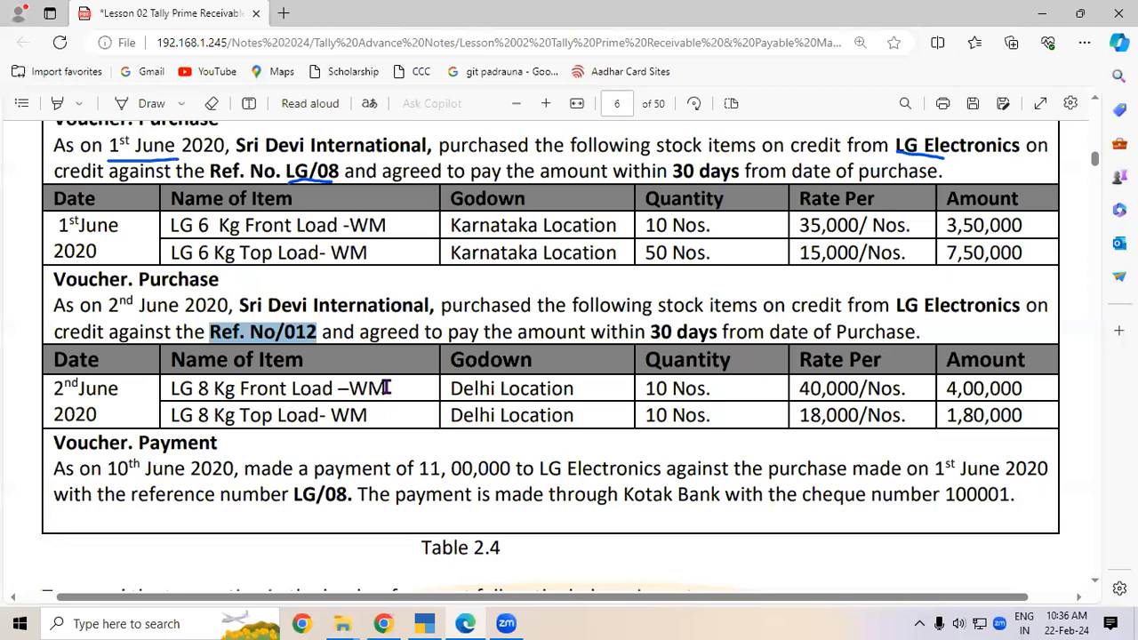
pyautogui.hotkey('alt', 'Tab')
pyautogui.write('d')
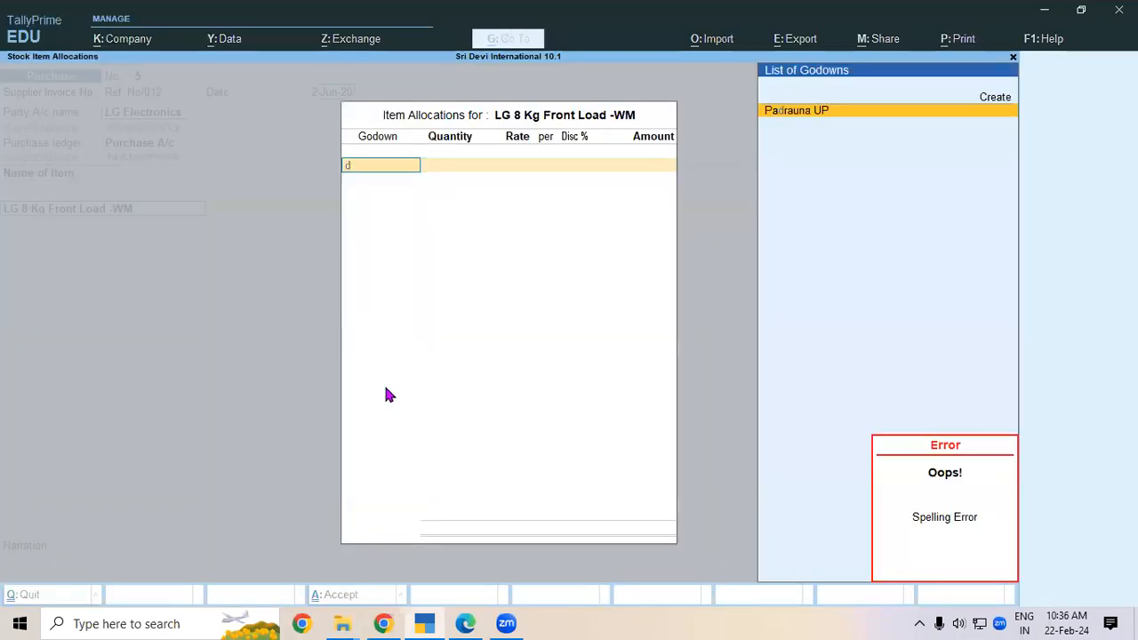
pyautogui.press('BackSpace')
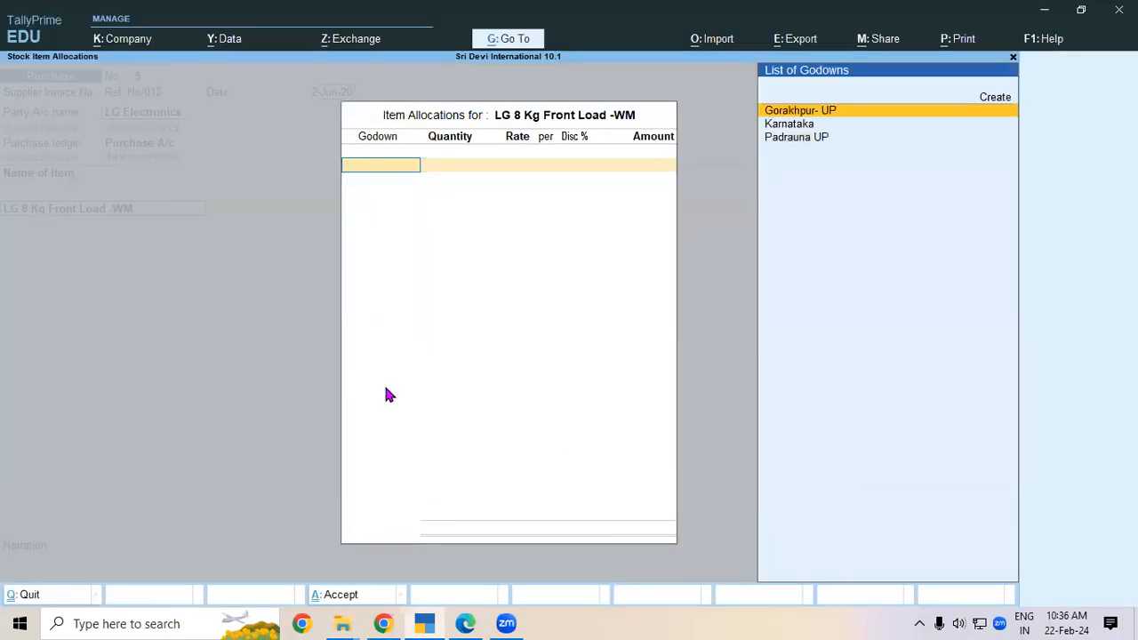
pyautogui.hotkey('alt', 'c')
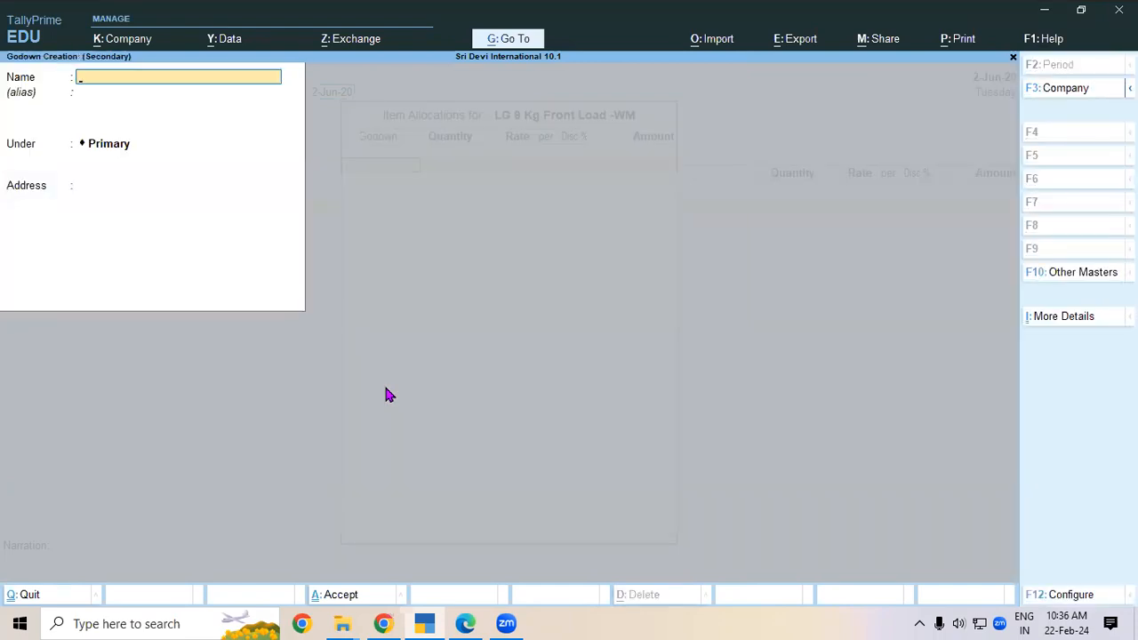
pyautogui.write('Delhi')
pyautogui.press('Return')
pyautogui.press('Return')
pyautogui.press('Return')
pyautogui.press('Return')
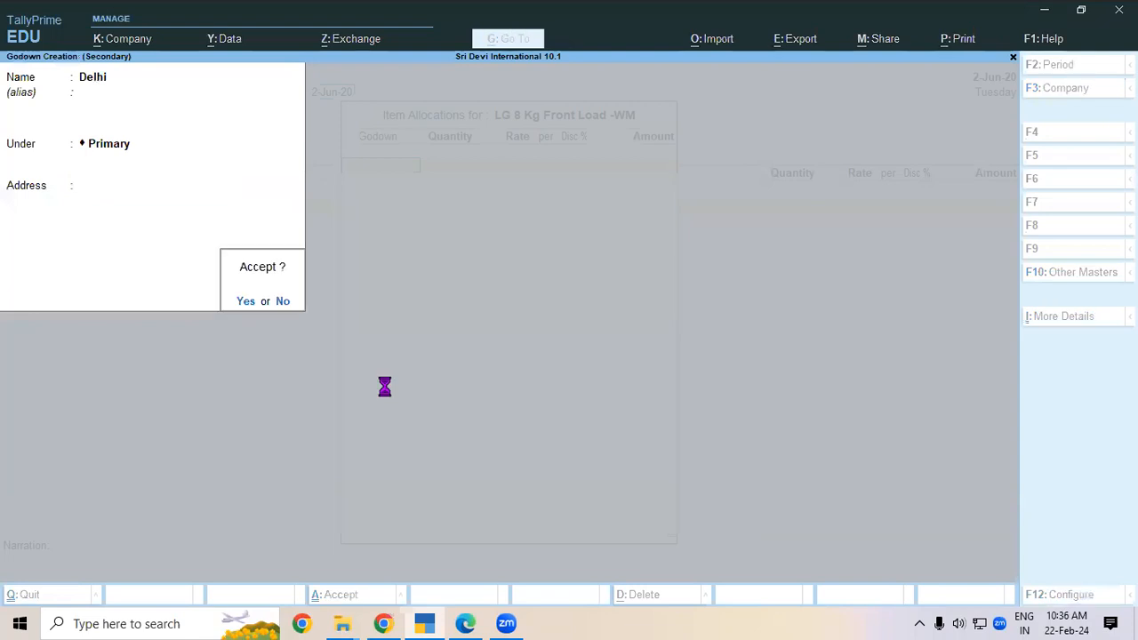
pyautogui.press('Return')
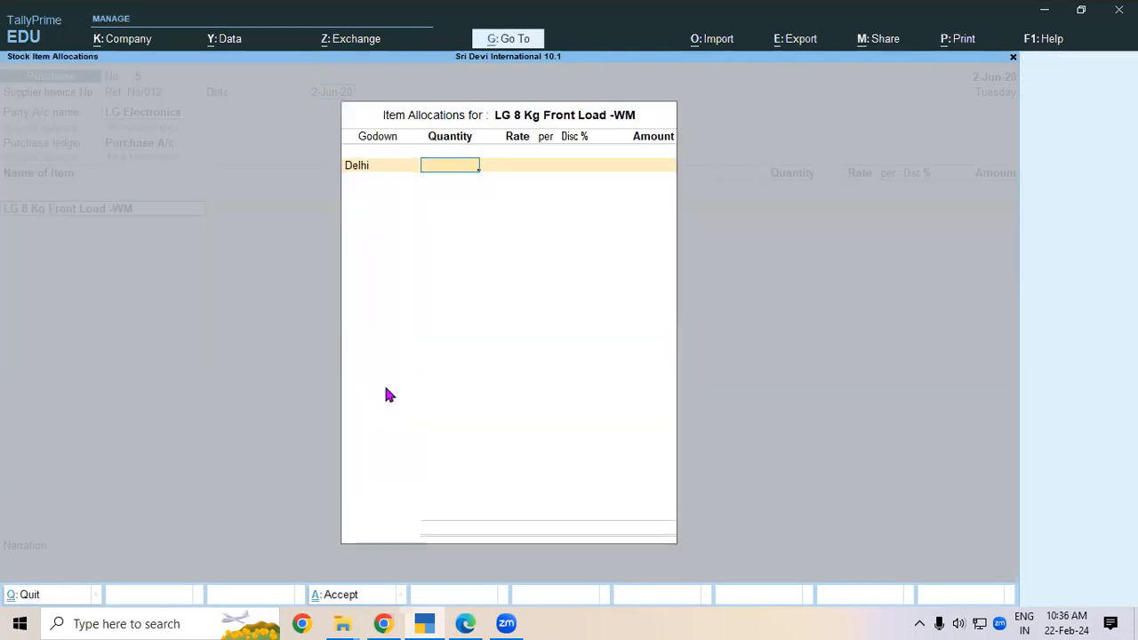
# Allocate 10 Nos of the LG 8 Kg Front Load item at a rate of 40,000 and finish its allocation
pyautogui.hotkey('alt', 'Tab')
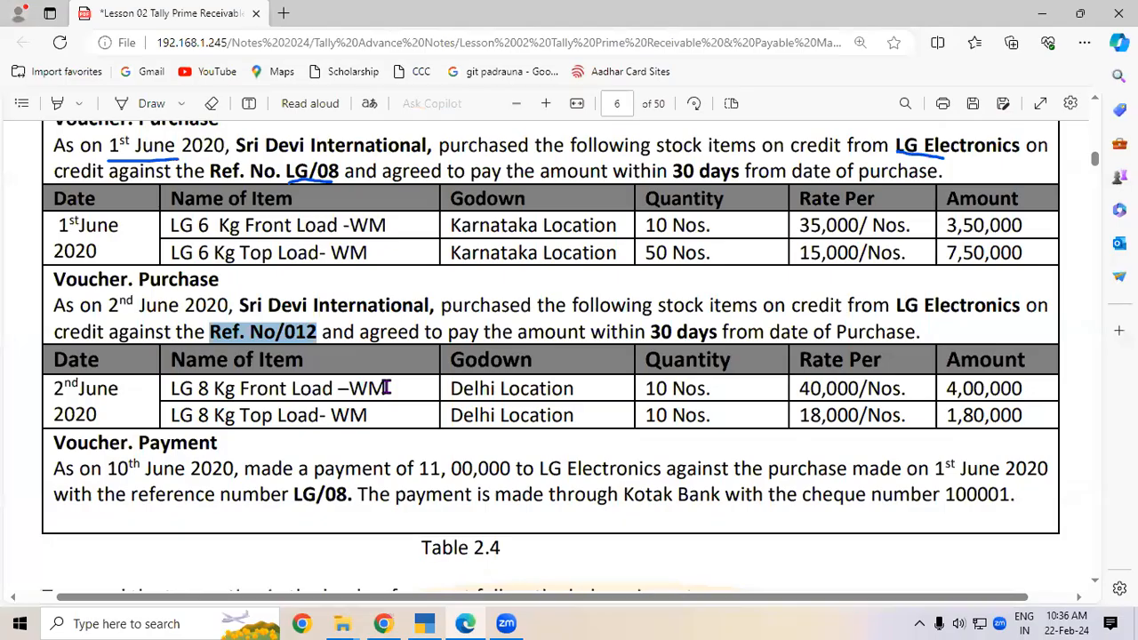
pyautogui.hotkey('alt', 'Tab')
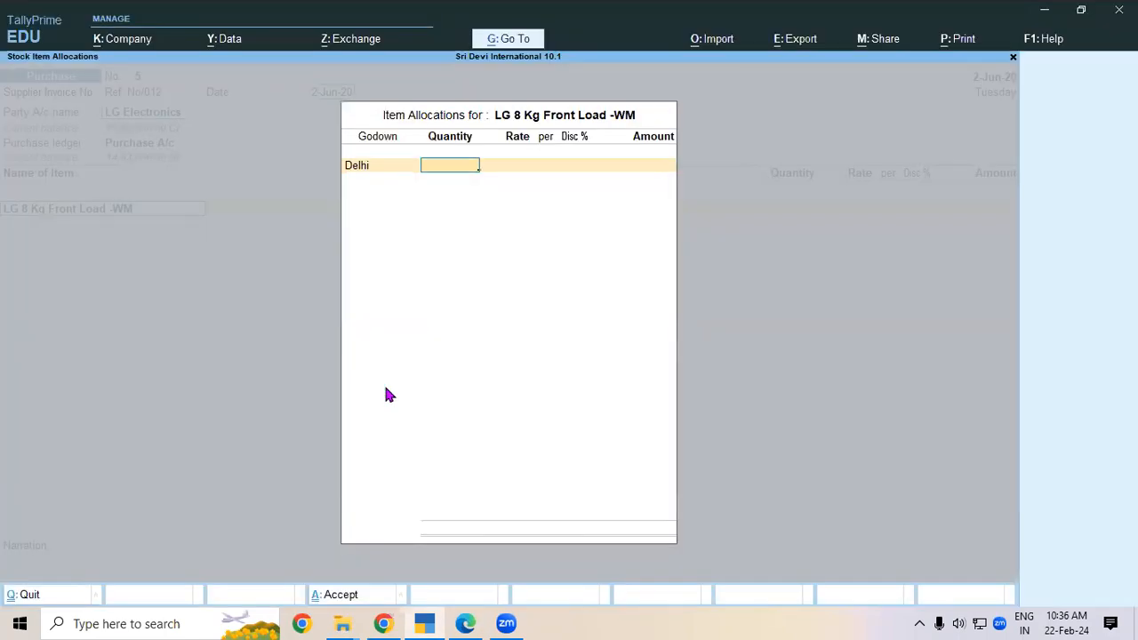
pyautogui.hotkey('alt', 'Tab')
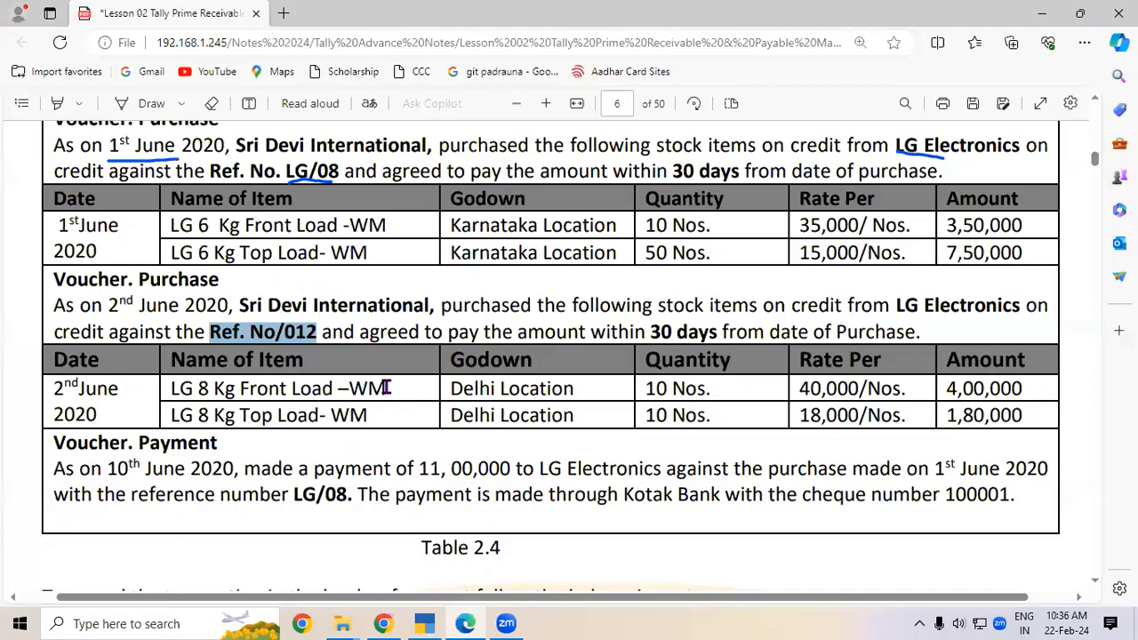
pyautogui.hotkey('alt', 'Tab')
pyautogui.write('10')
pyautogui.press('Return')
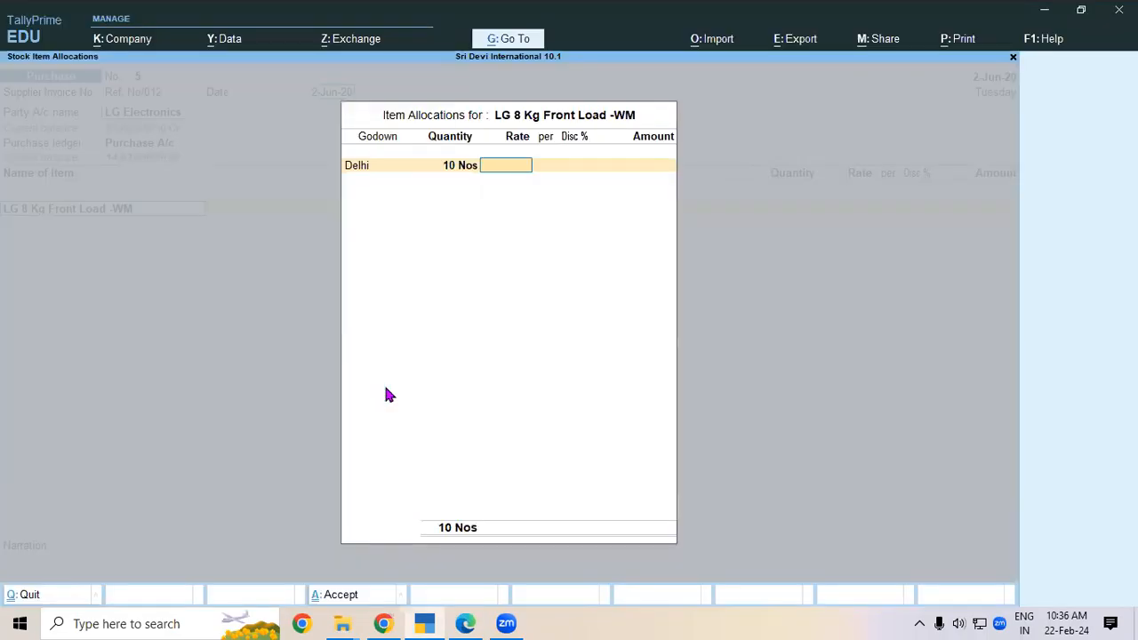
pyautogui.write('40,000')
pyautogui.press('Return')
pyautogui.press('Return')
pyautogui.press('Return')
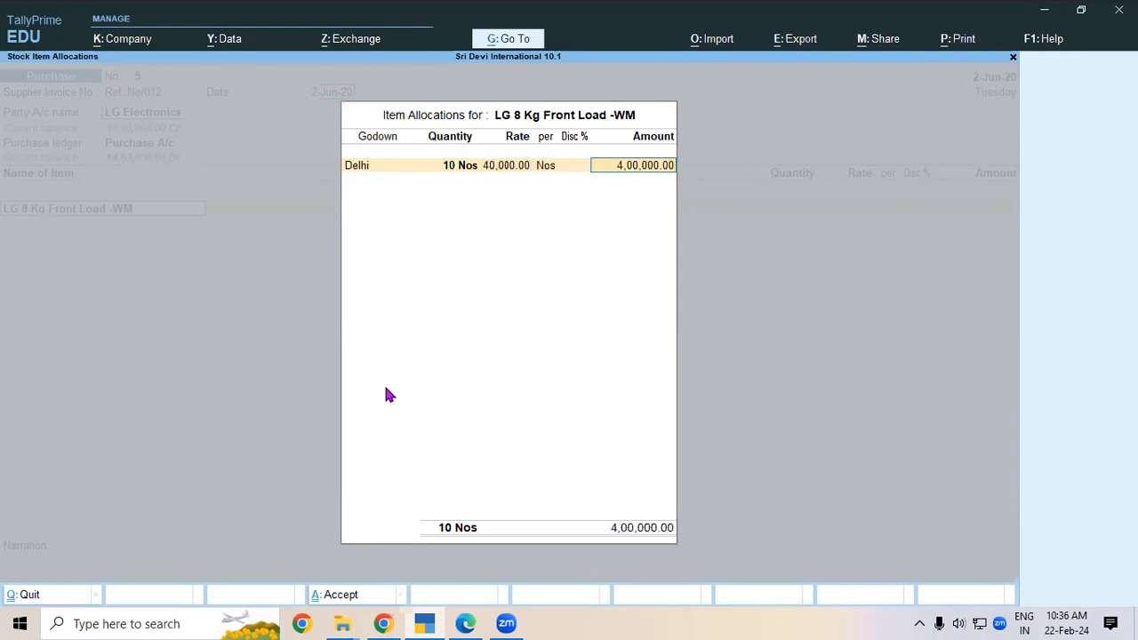
pyautogui.press('Return')
pyautogui.press('Return')
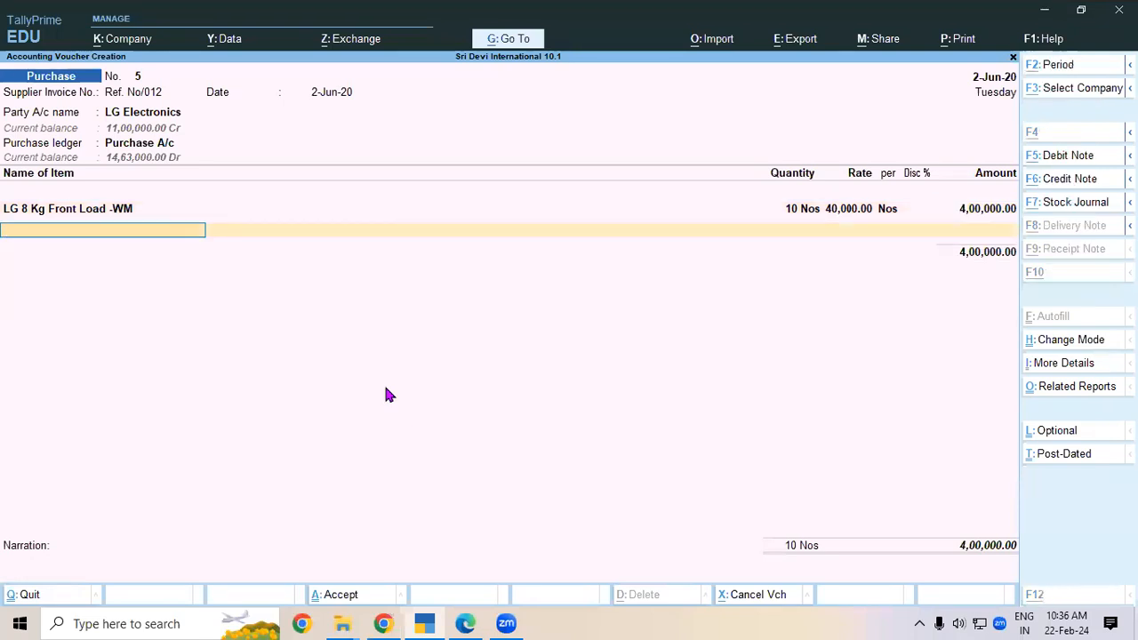
pyautogui.hotkey('alt', 'c')
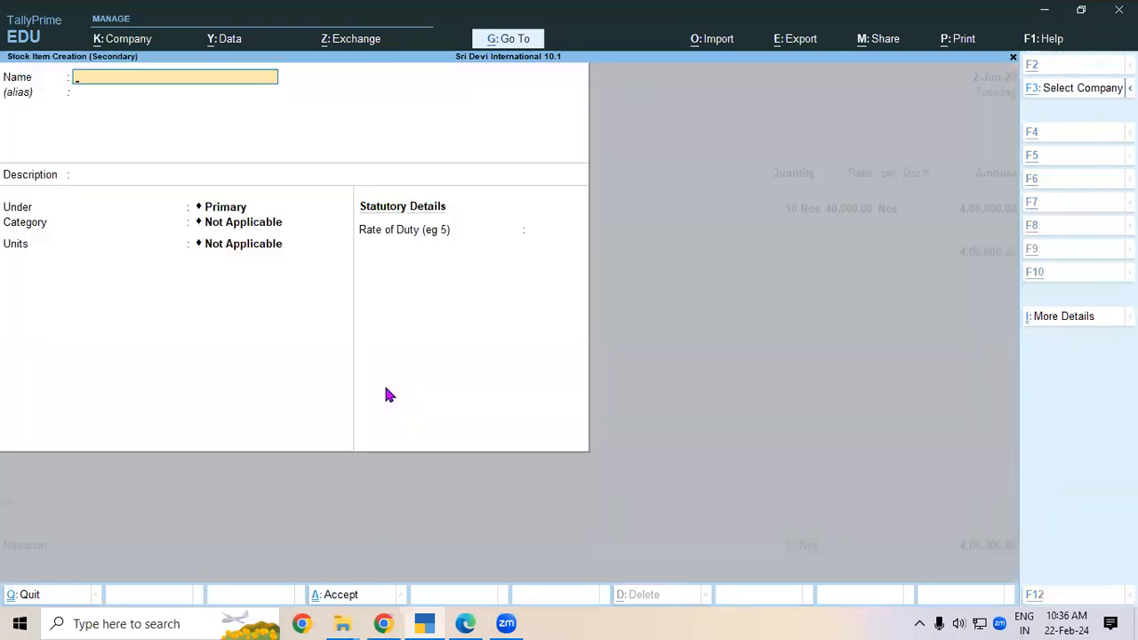
pyautogui.hotkey('alt', 'Tab')
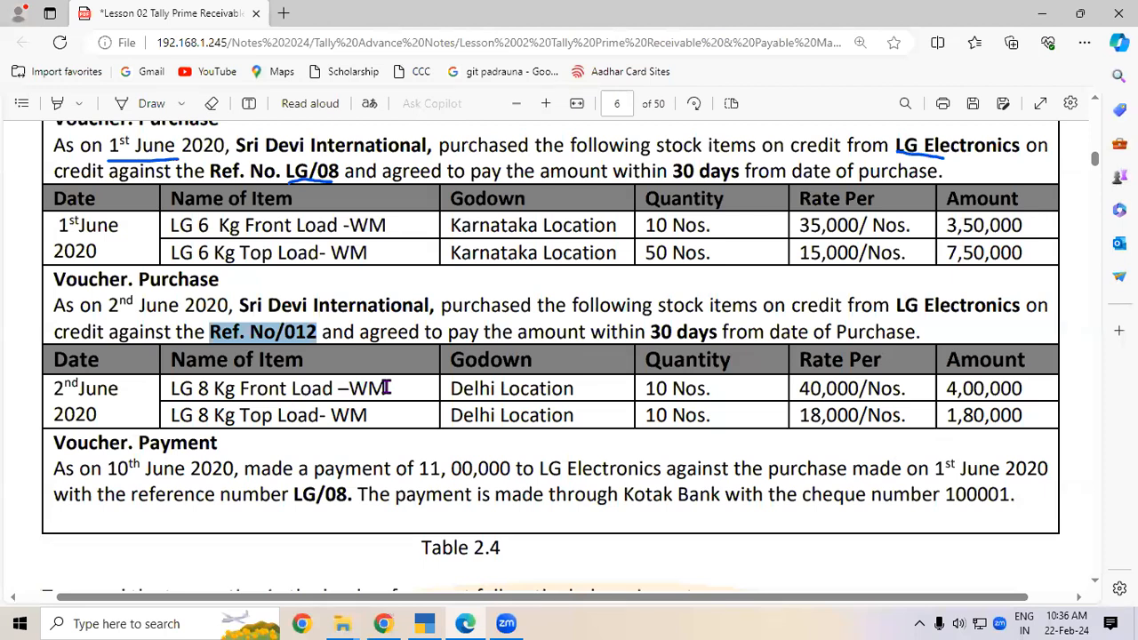
pyautogui.moveTo(171, 415); pyautogui.dragTo(370, 427)
pyautogui.hotkey('ctrl', 'c')
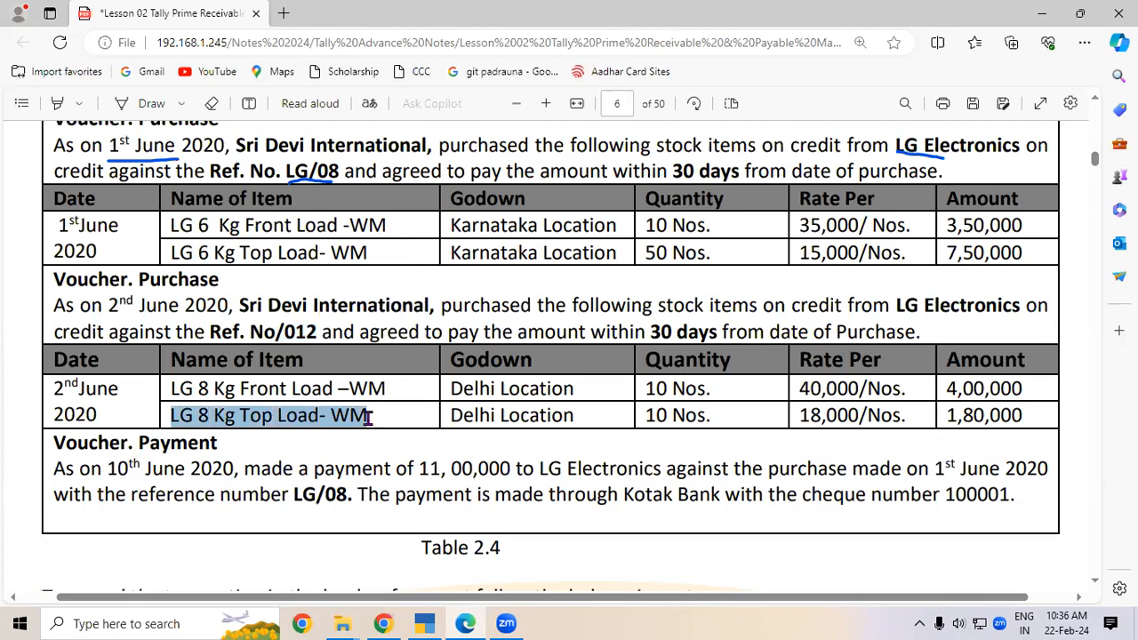
pyautogui.click(431, 624)
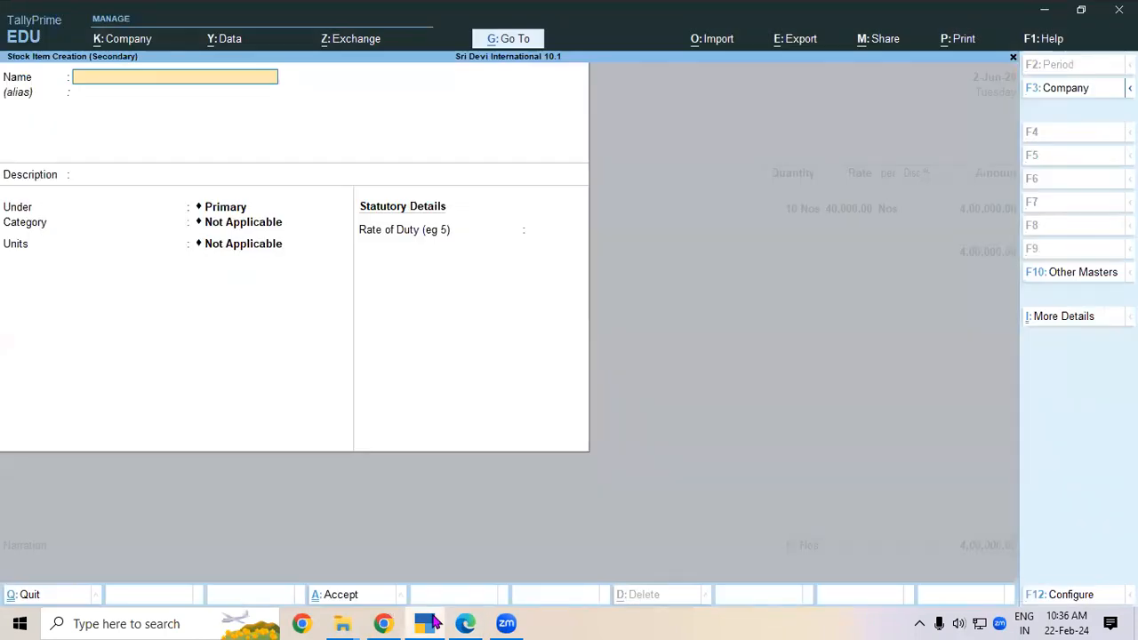
pyautogui.press('Escape')
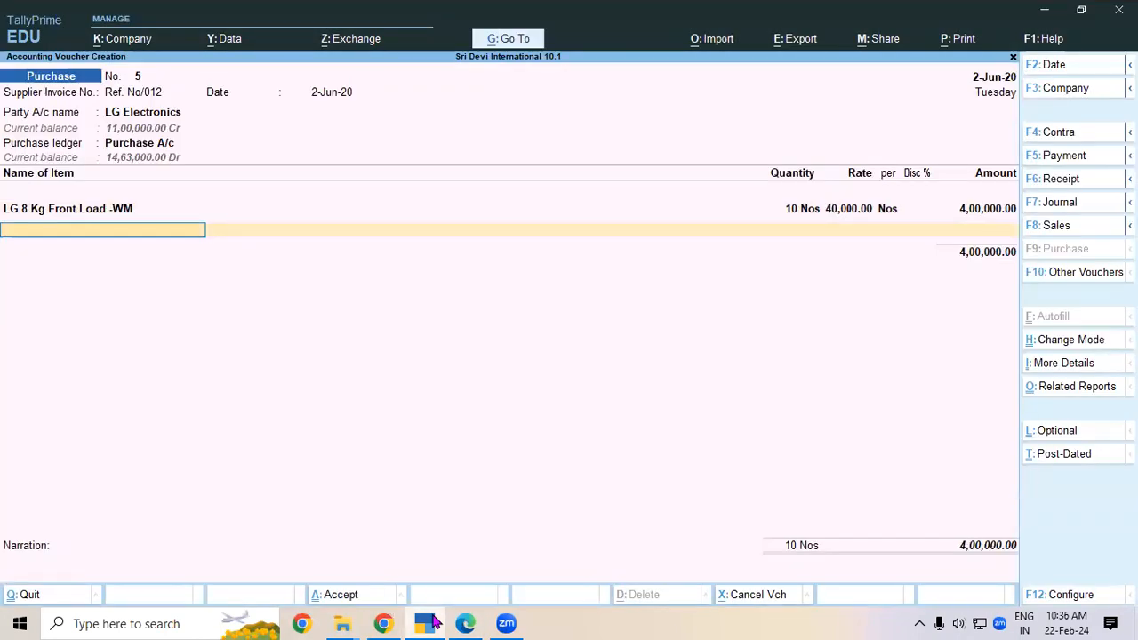
# Add LG 8 Kg Top Load - WM as the second stock item, without a description
pyautogui.write('L')
pyautogui.press('Down')
pyautogui.press('Down')
pyautogui.press('Down')
pyautogui.press('Return')
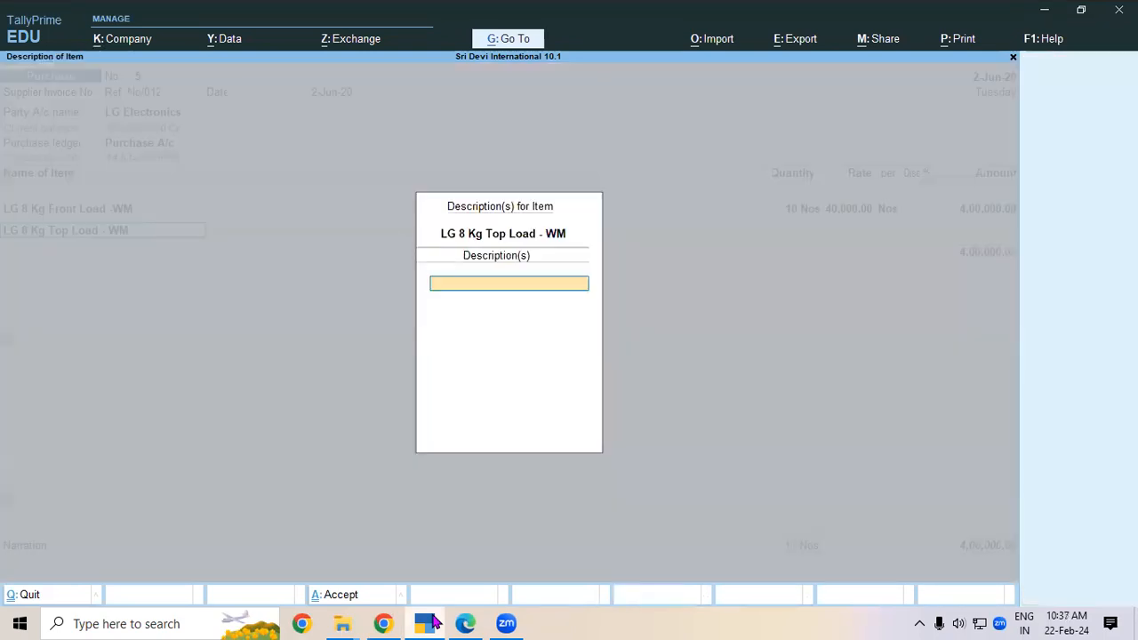
pyautogui.press('Return')
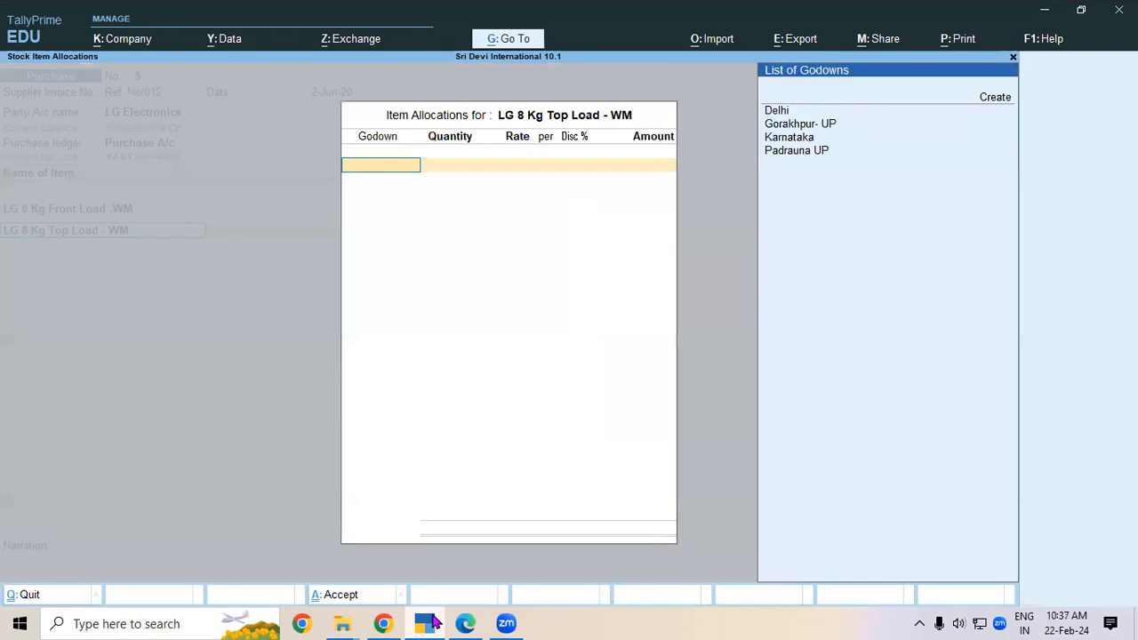
# Allocate 10 Nos of LG 8 Kg Top Load - WM to the Delhi godown at a rate of 18,000 per Nos, checking the figures in the notes
pyautogui.press('Down')
pyautogui.press('Return')
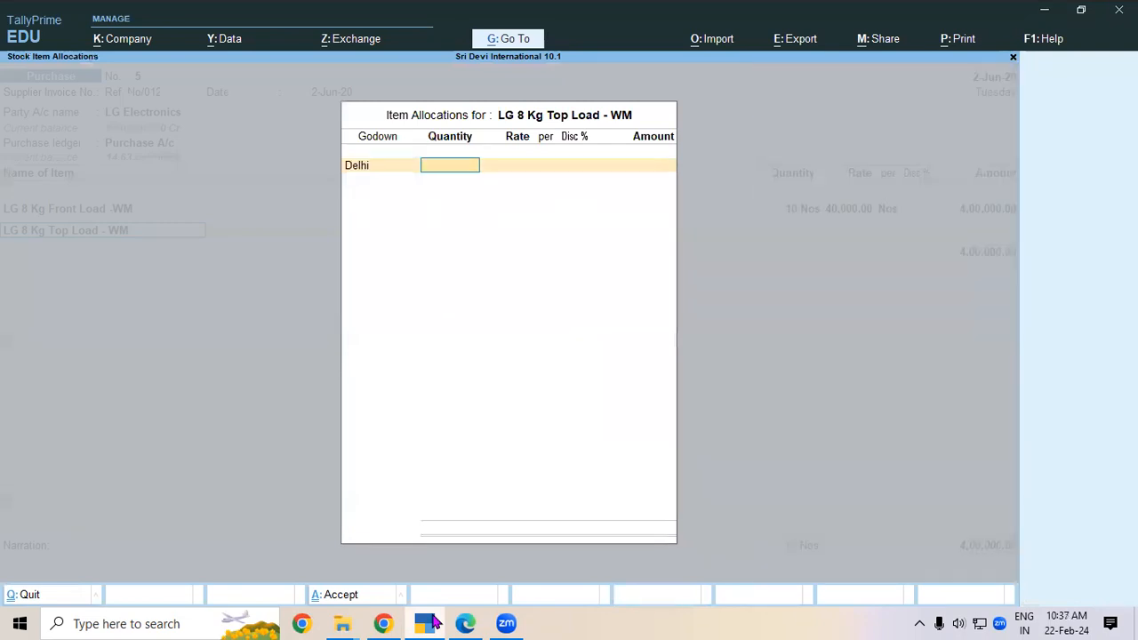
pyautogui.click(434, 623)
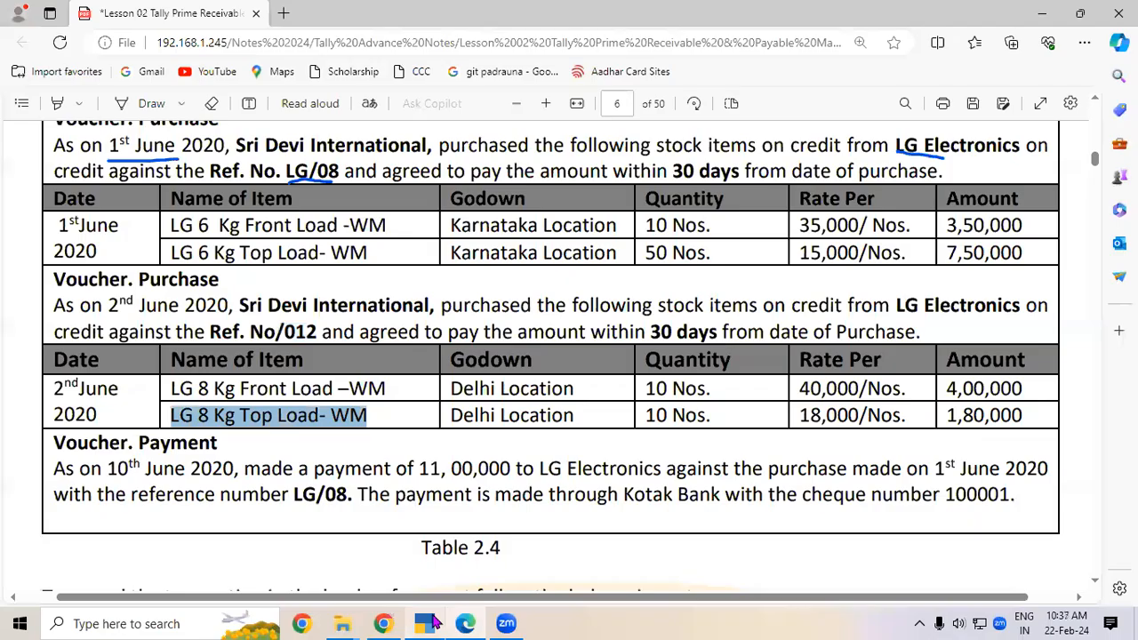
pyautogui.click(434, 623)
pyautogui.write('10')
pyautogui.press('Return')
pyautogui.write('18000')
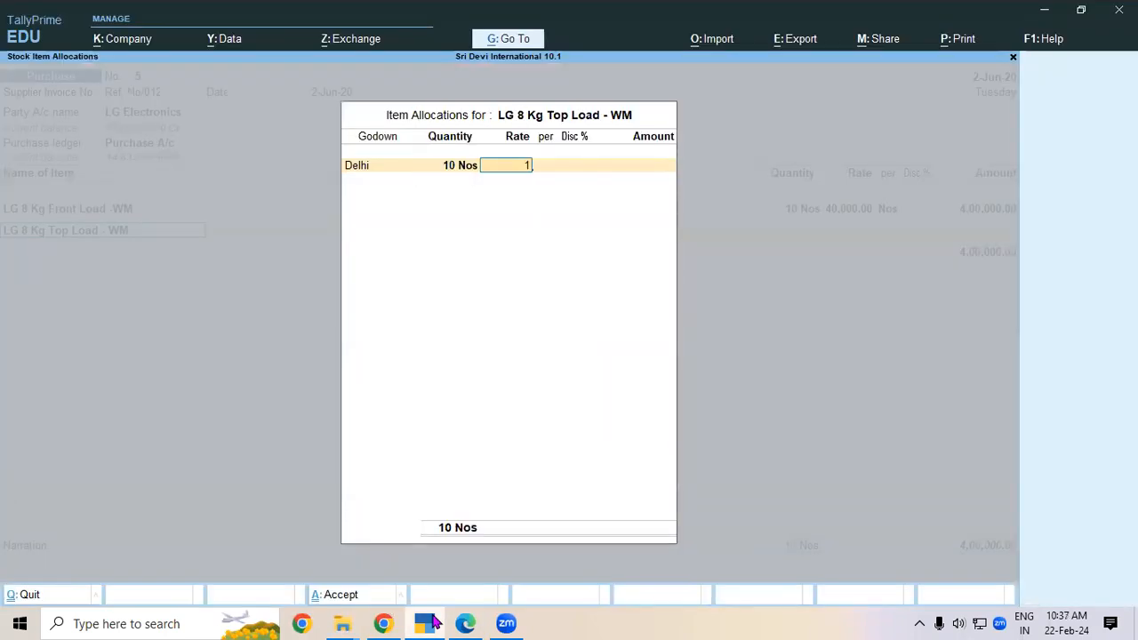
pyautogui.press('Return')
pyautogui.press('Return')
pyautogui.press('Return')
pyautogui.press('Return')
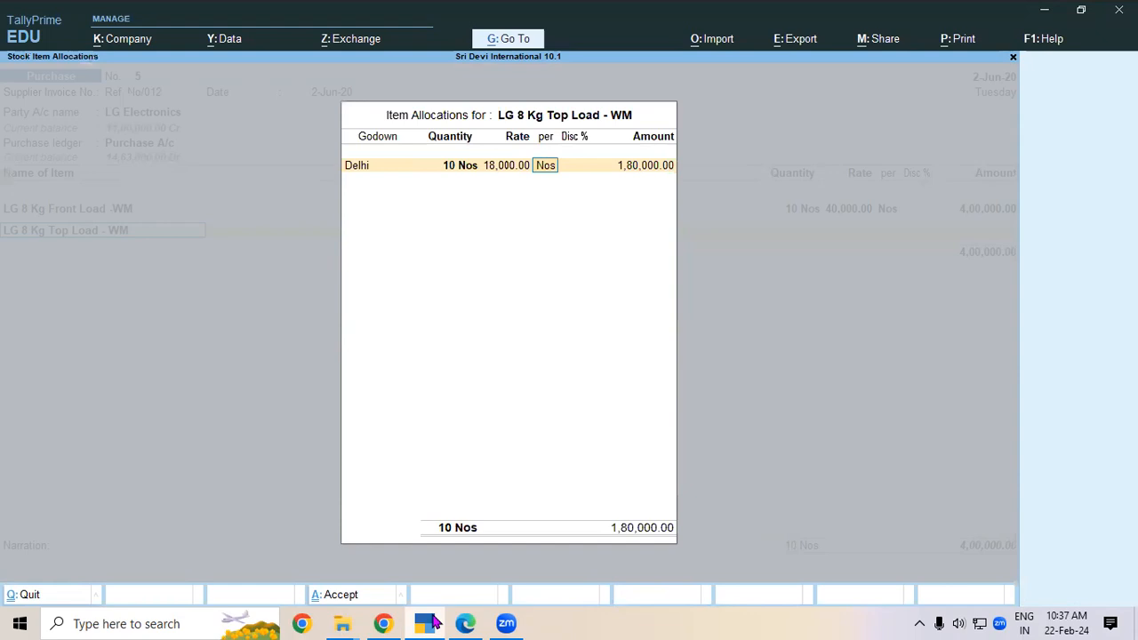
pyautogui.press('Return')
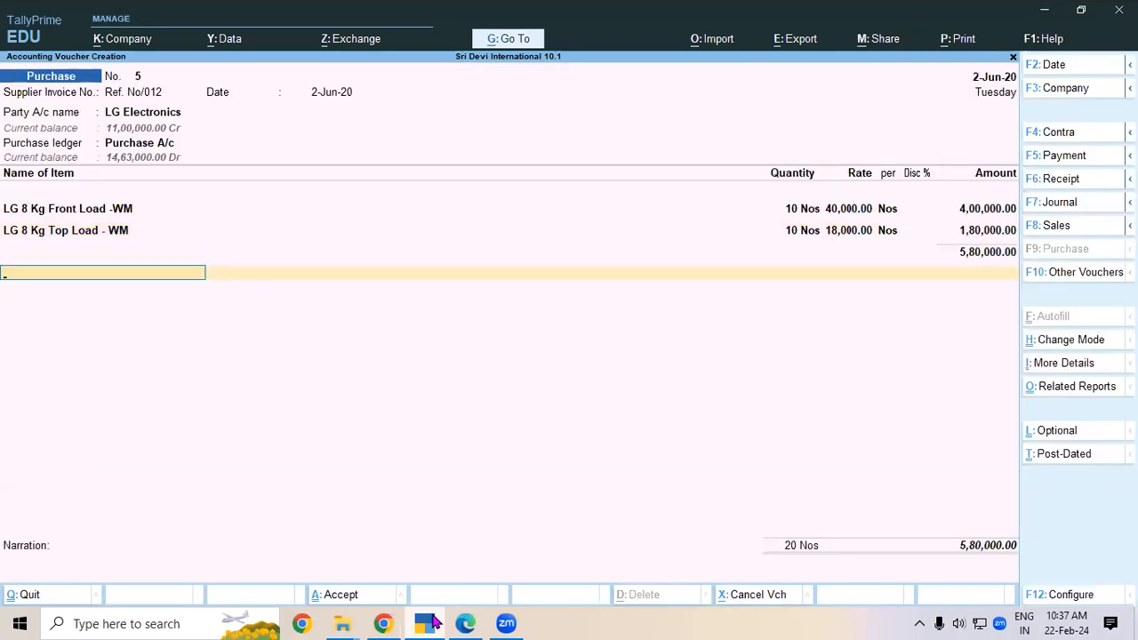
# End the item list and keep a New Ref bill named Ref. No/012 for LG Electronics
pyautogui.press('Return')
pyautogui.press('Return')
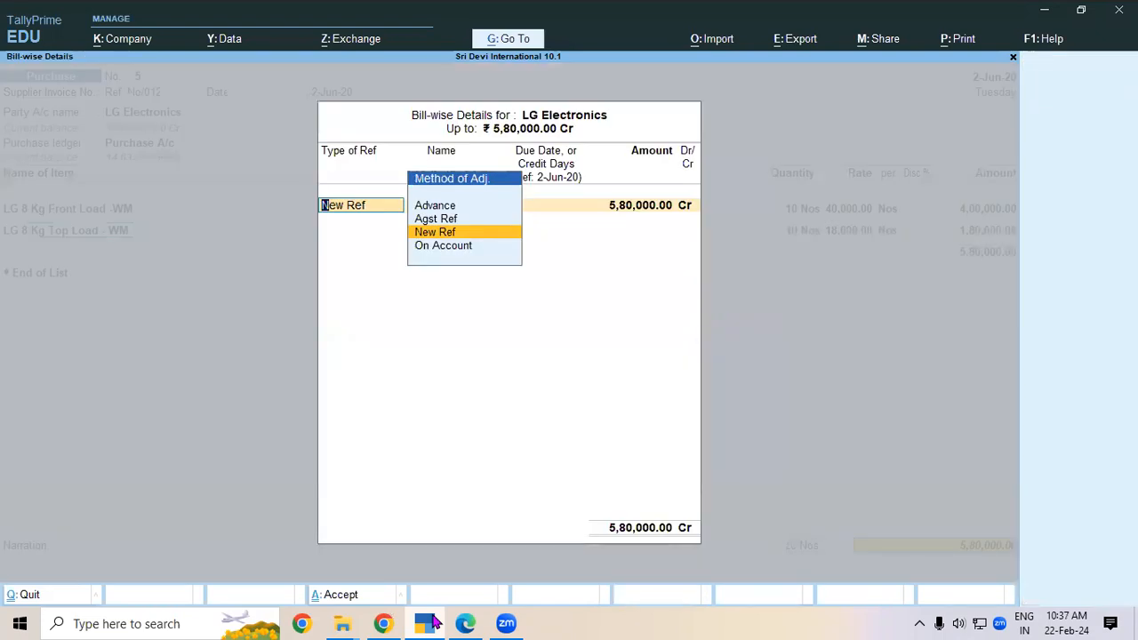
pyautogui.press('Return')
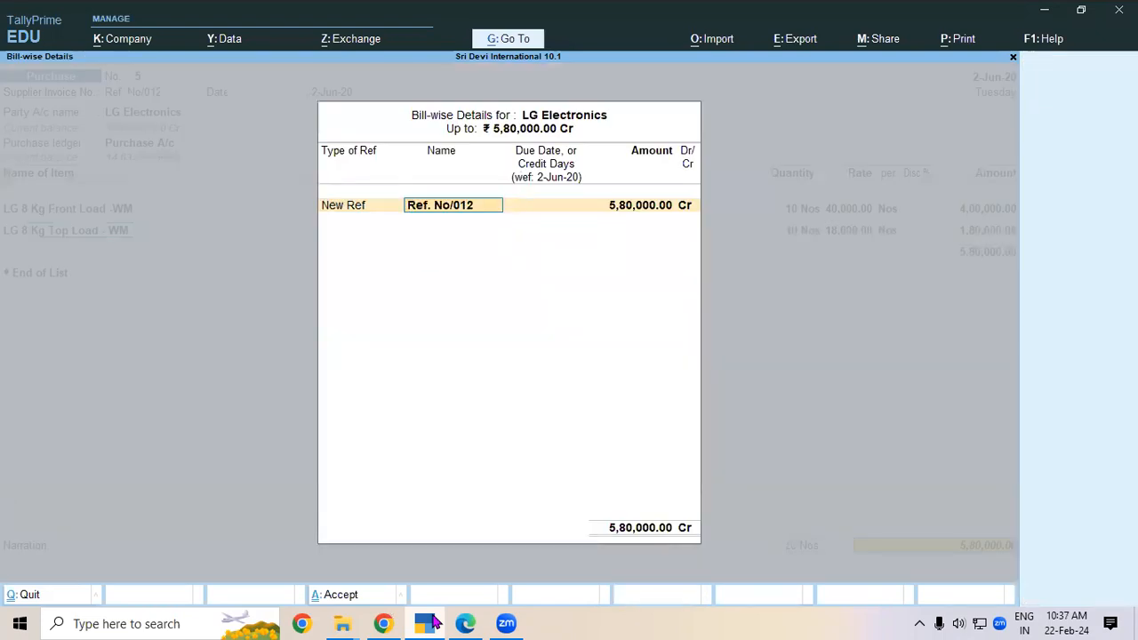
pyautogui.press('Return')
# Set the credit period of bill Ref. No/012 to 30 days and save the purchase voucher without a narration
pyautogui.press('Return')
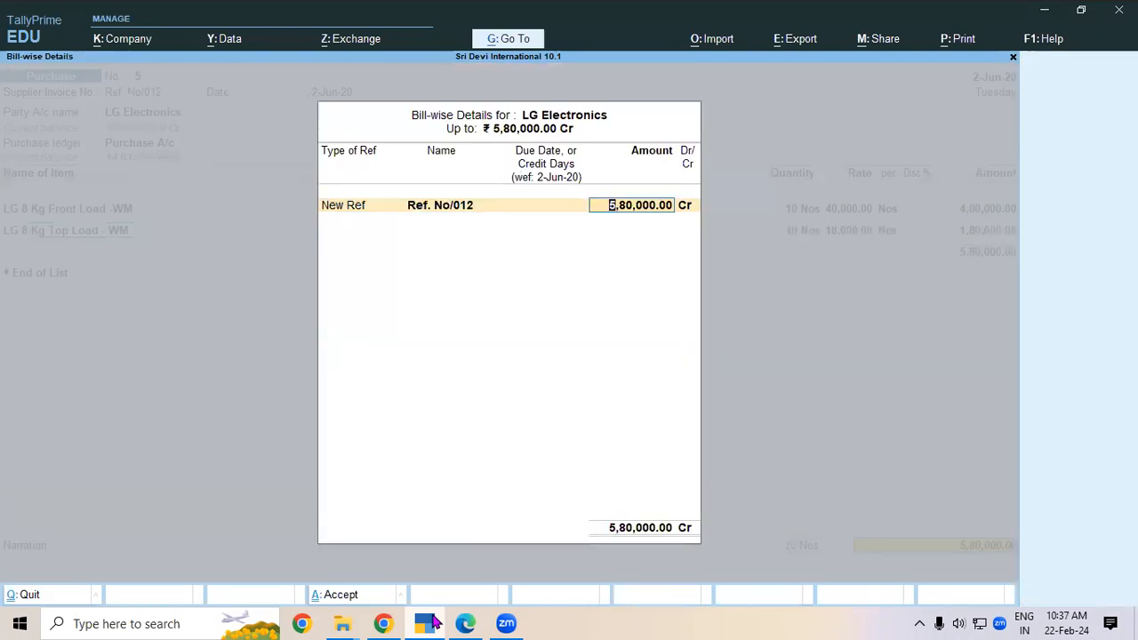
pyautogui.press('BackSpace')
pyautogui.write('30')
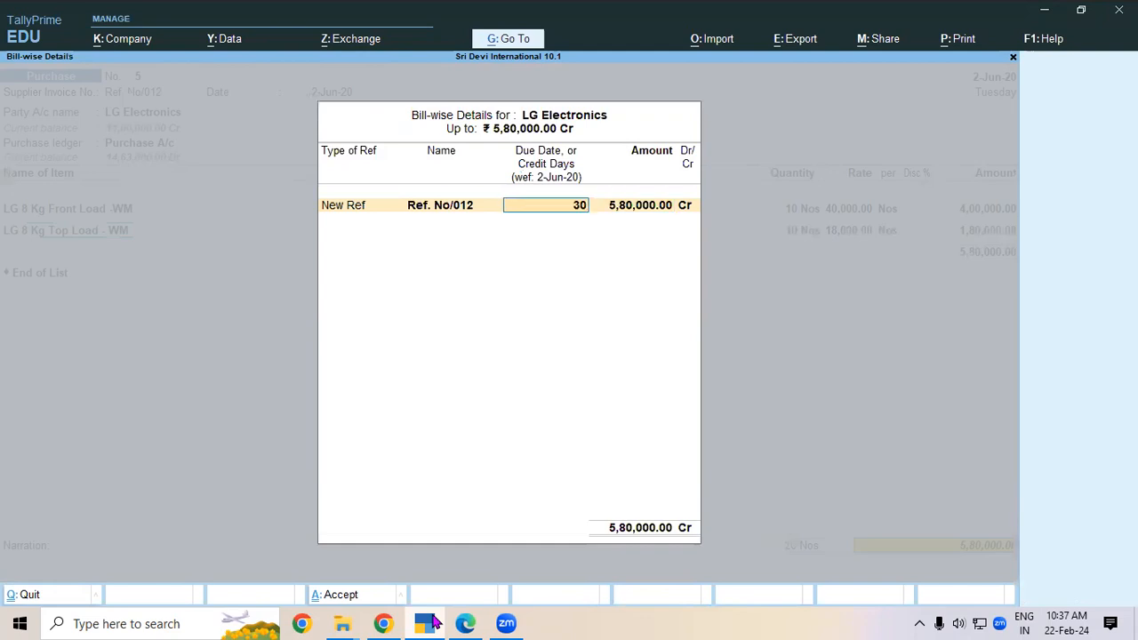
pyautogui.press('Return')
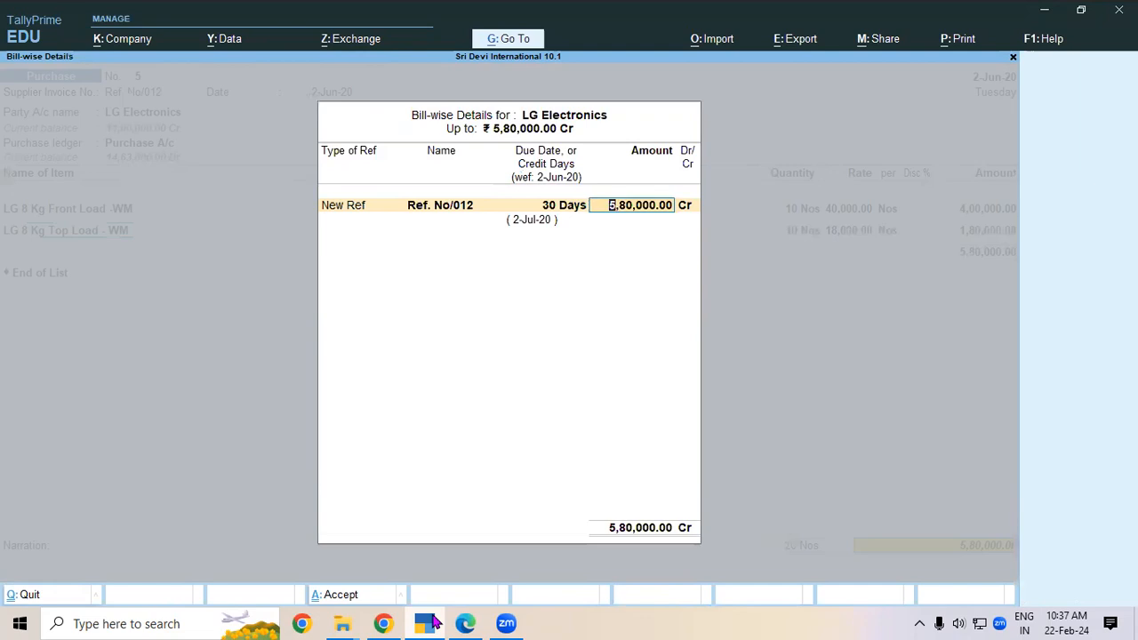
pyautogui.press('Return')
pyautogui.press('Return')
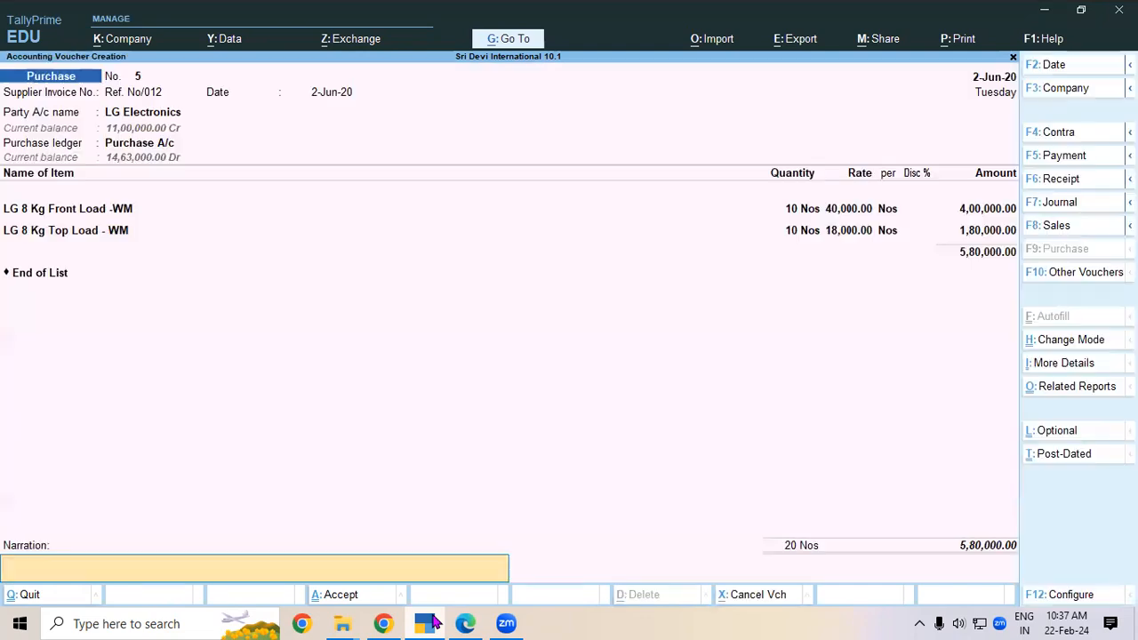
pyautogui.press('Return')
pyautogui.press('Return')
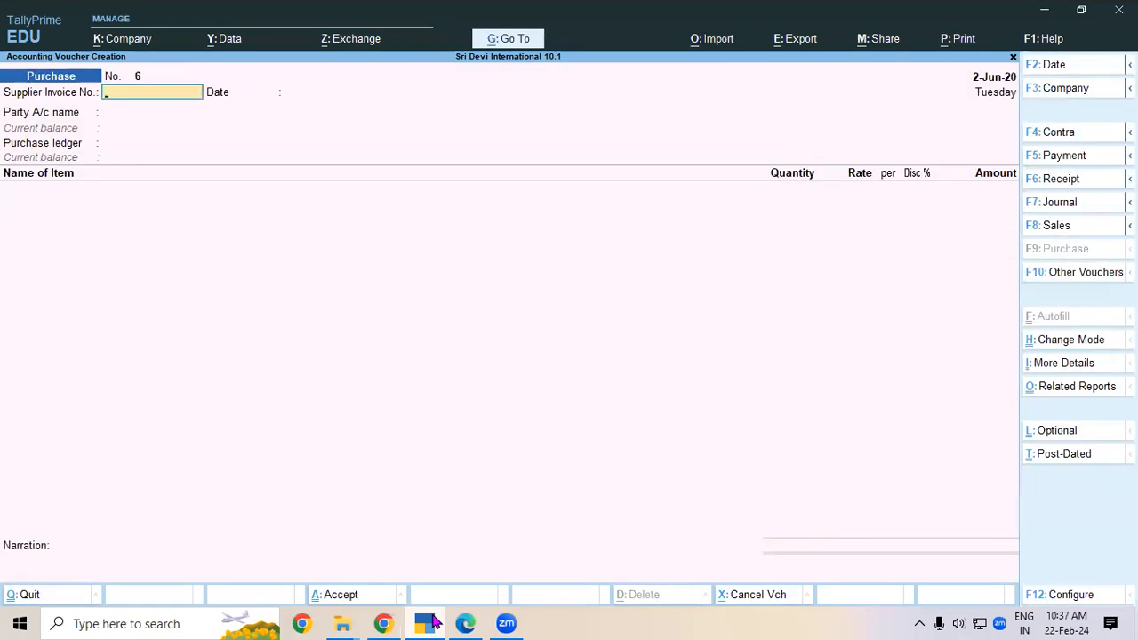
# Look at the purchase and payment transactions in the notes, and leave voucher entry for the Gateway of Tally
pyautogui.hotkey('alt', 'Tab')
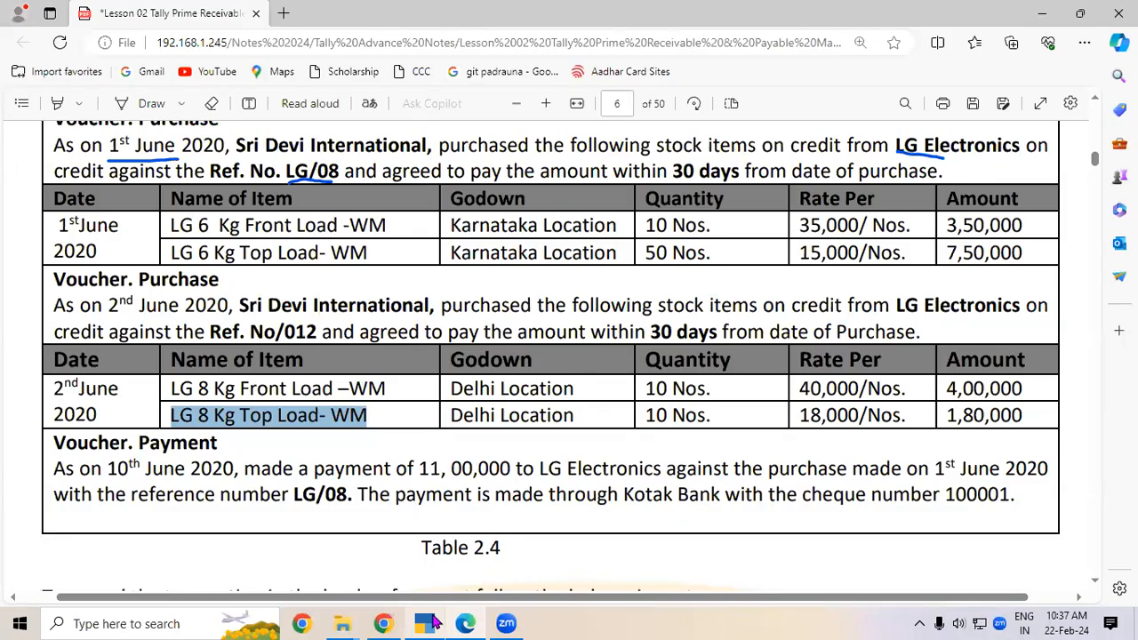
pyautogui.click(428, 623)
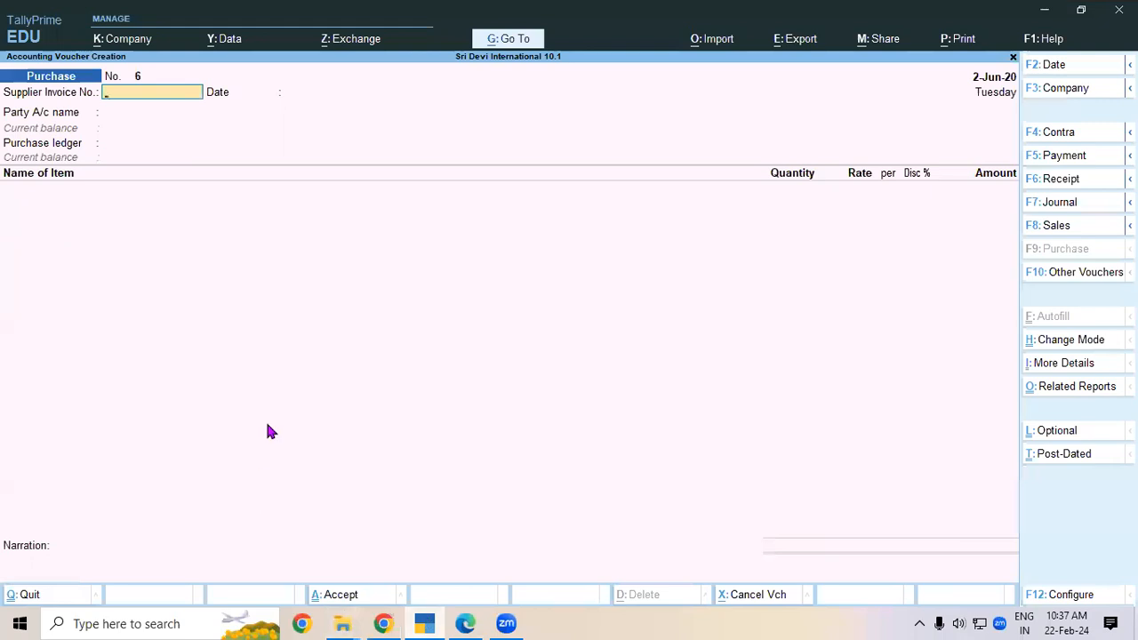
pyautogui.press('Escape')
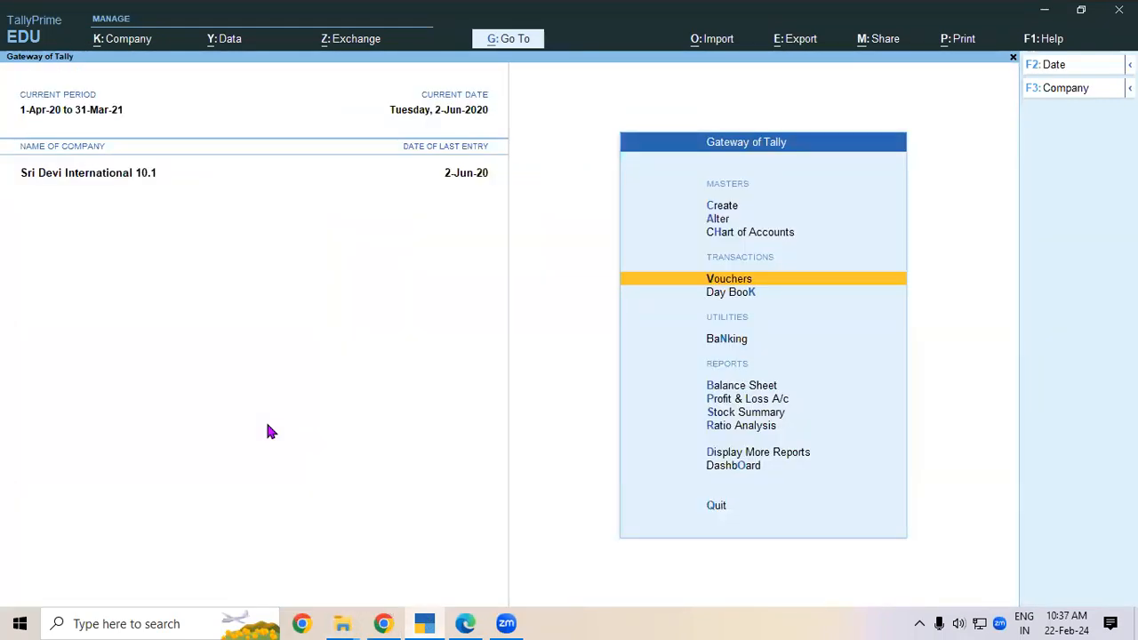
# Find and open the Bills Payable report to check the pending LG Electronics bills, and close it
pyautogui.hotkey('alt', 'g')
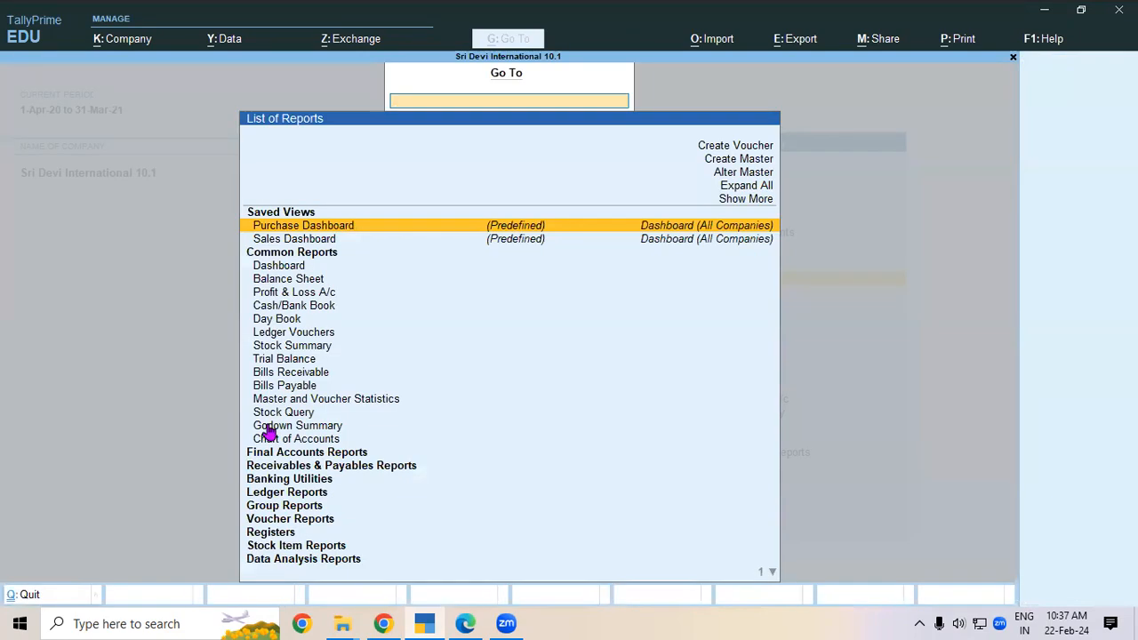
pyautogui.write('B')
pyautogui.press('Down')
pyautogui.press('Down')
pyautogui.press('Down')
pyautogui.press('Down')
pyautogui.press('Down')
pyautogui.press('Down')
pyautogui.press('Down')
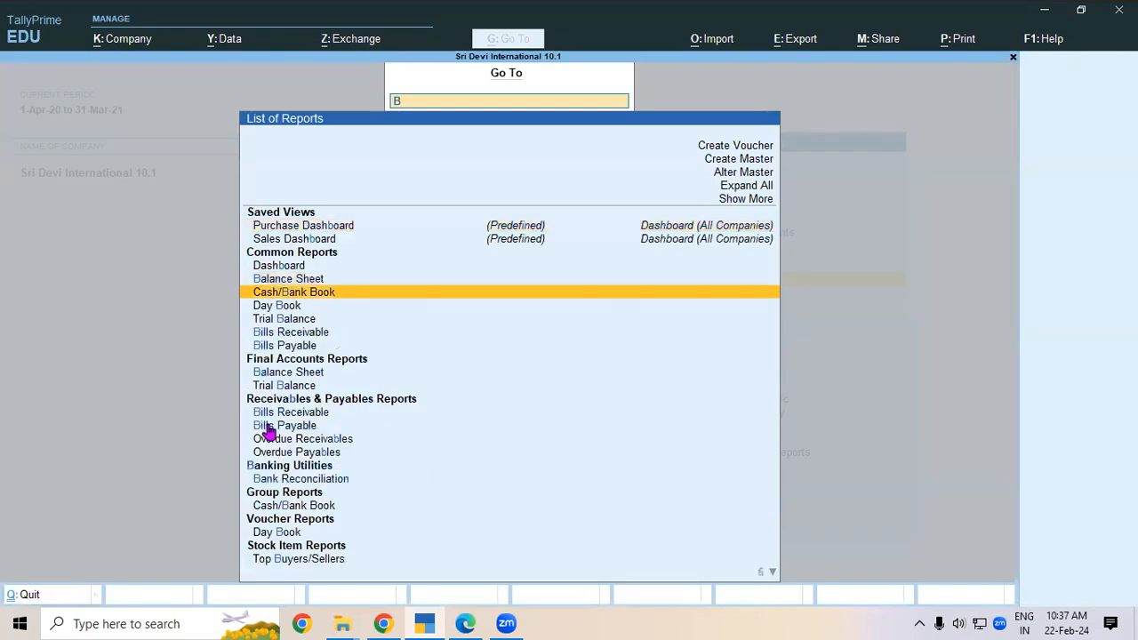
pyautogui.press('Down')
pyautogui.press('Down')
pyautogui.press('Down')
pyautogui.press('Down')
pyautogui.press('Down')
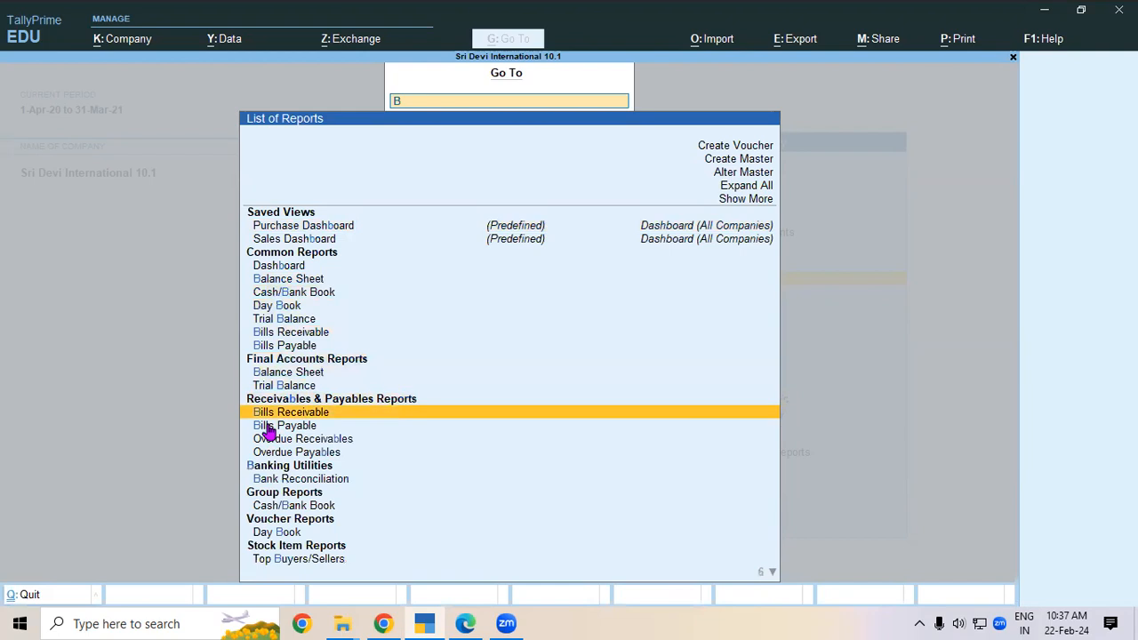
pyautogui.press('Return')
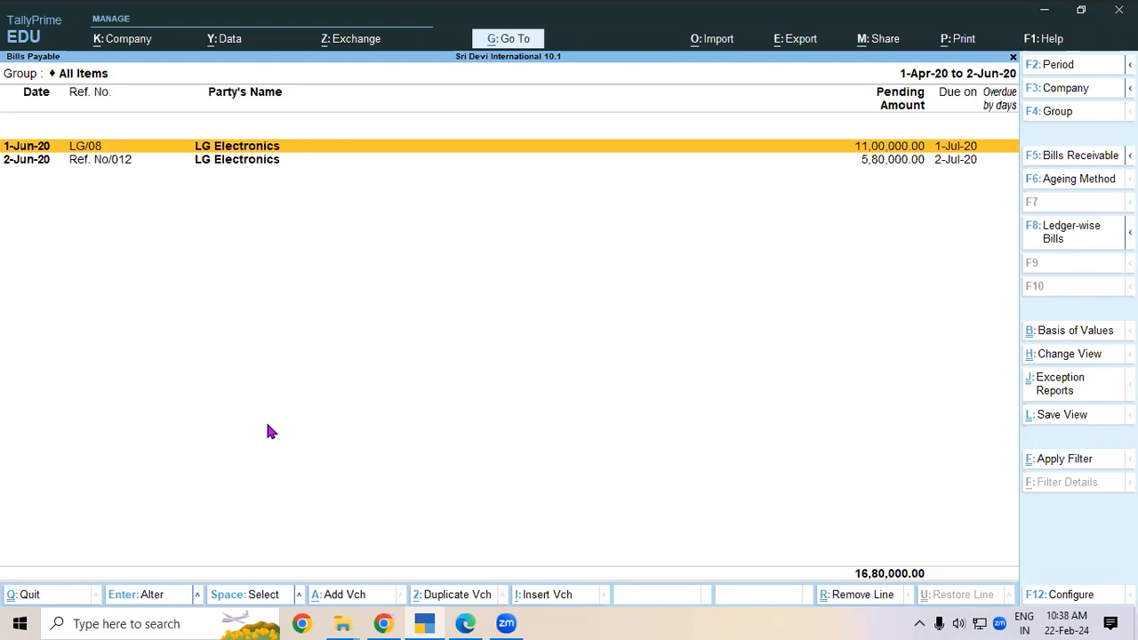
pyautogui.press('Escape')
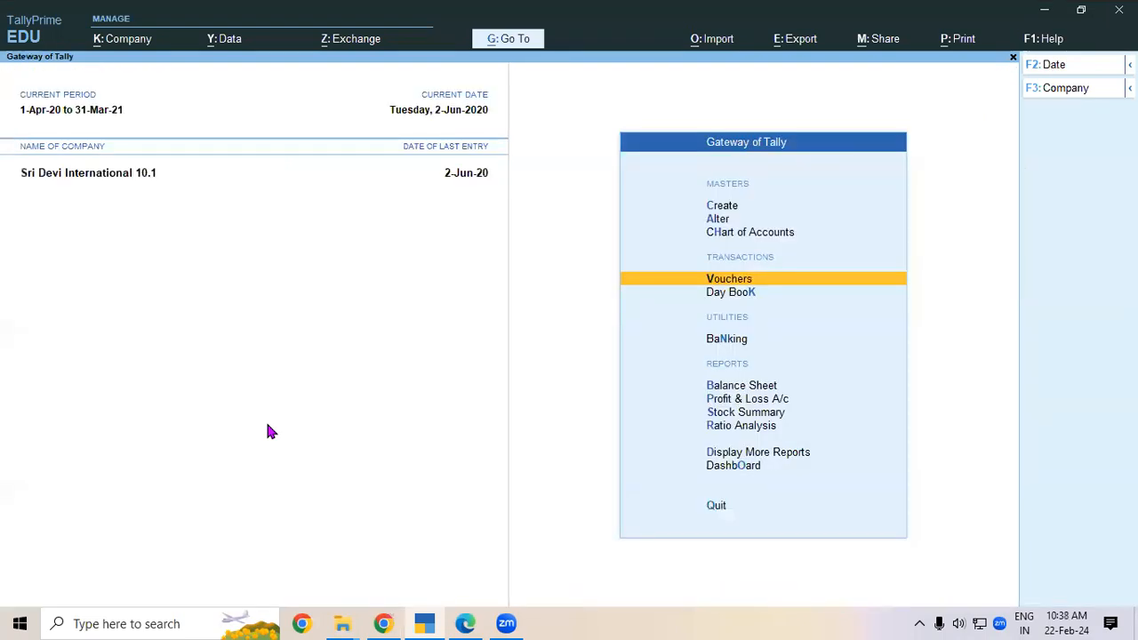
# View the Balance Sheet in detail, examine Sundry Creditors under Current Liabilities, and close the report
pyautogui.press('Down')
pyautogui.press('Down')
pyautogui.press('Down')
pyautogui.press('Down')
pyautogui.press('Up')
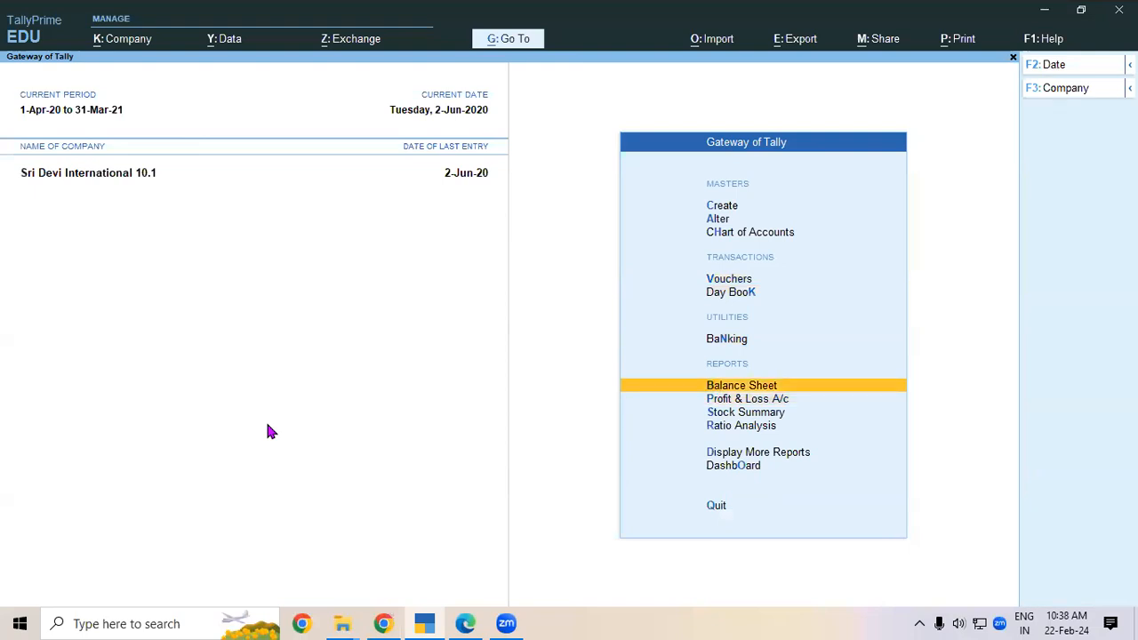
pyautogui.press('Return')
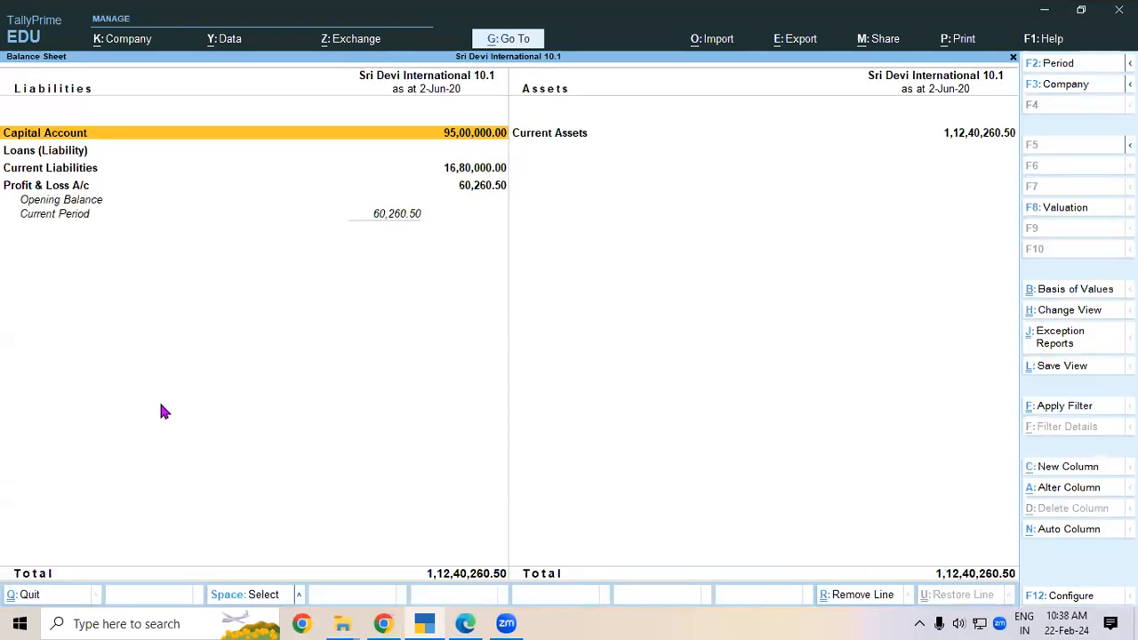
pyautogui.click(464, 169)
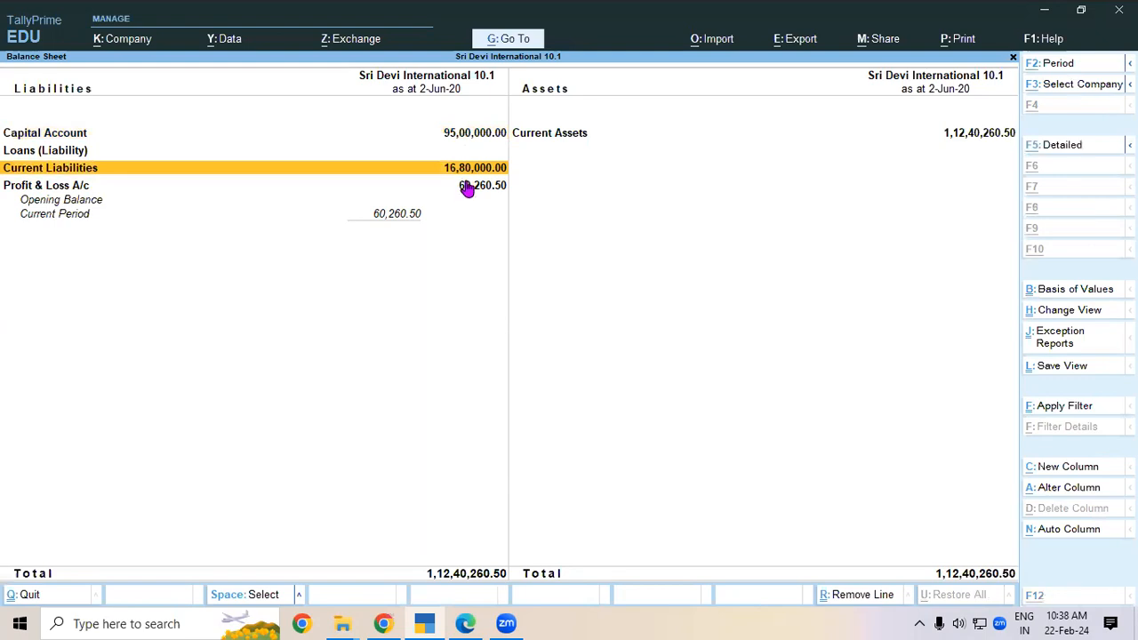
pyautogui.hotkey('alt', 'F5')
pyautogui.click(386, 199)
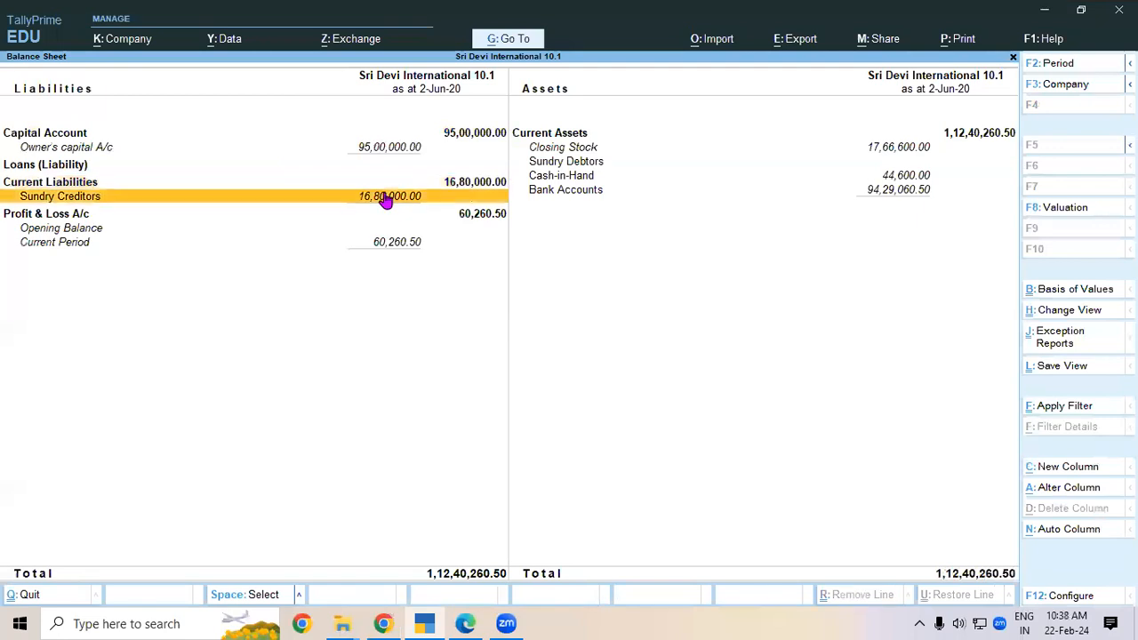
pyautogui.press('Escape')
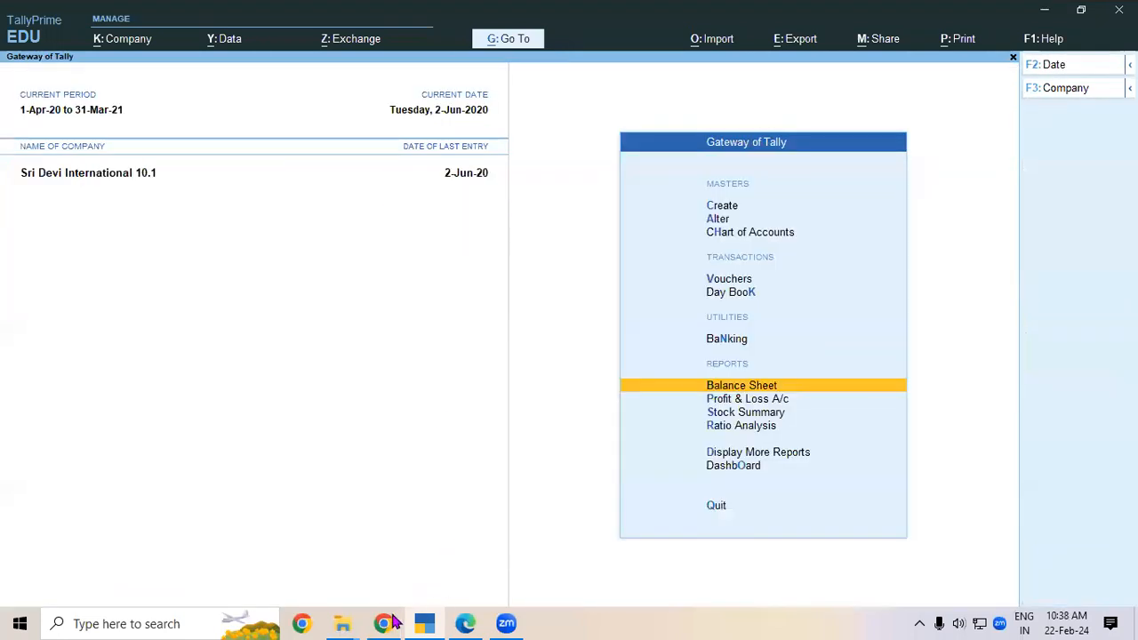
# Switch to the PDF notes and underline the payment's 10th June date, 11,00,000, LG Electronics, 1st June 2020, LG/08, Kotak Bank and the words cheque number
pyautogui.click(465, 623)
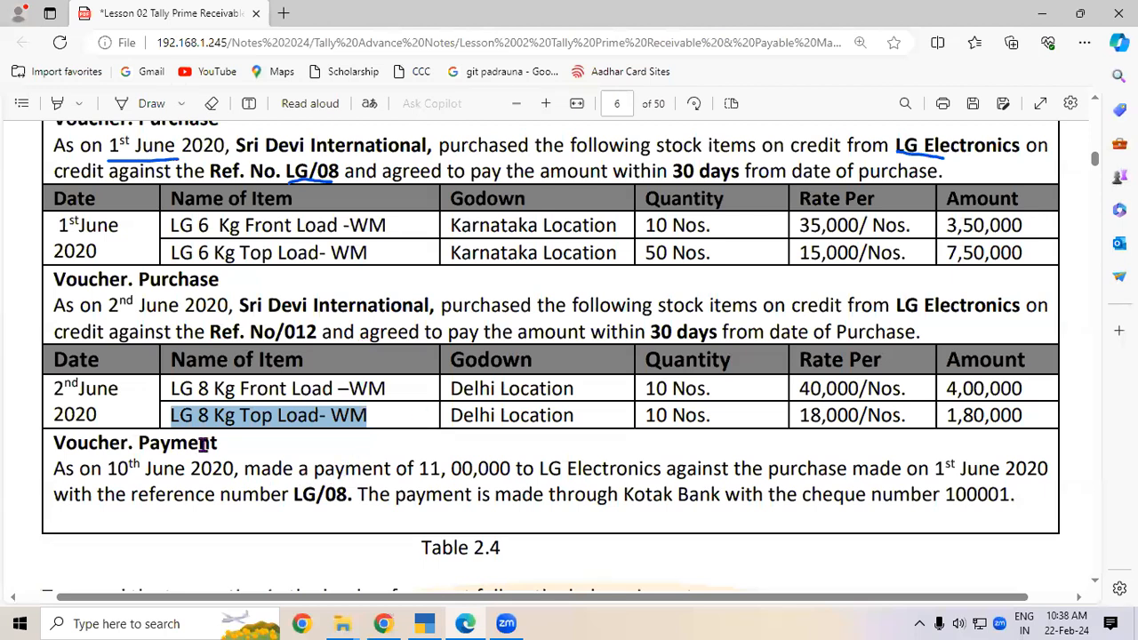
pyautogui.click(153, 105)
pyautogui.moveTo(131, 487); pyautogui.dragTo(194, 488)
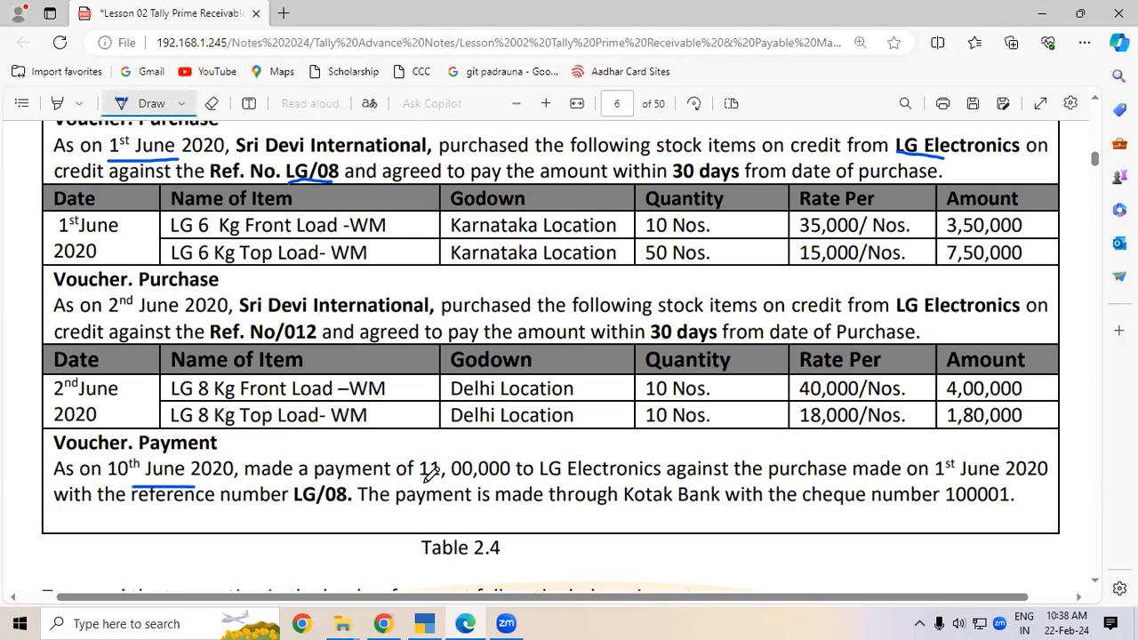
pyautogui.moveTo(414, 488); pyautogui.dragTo(638, 486)
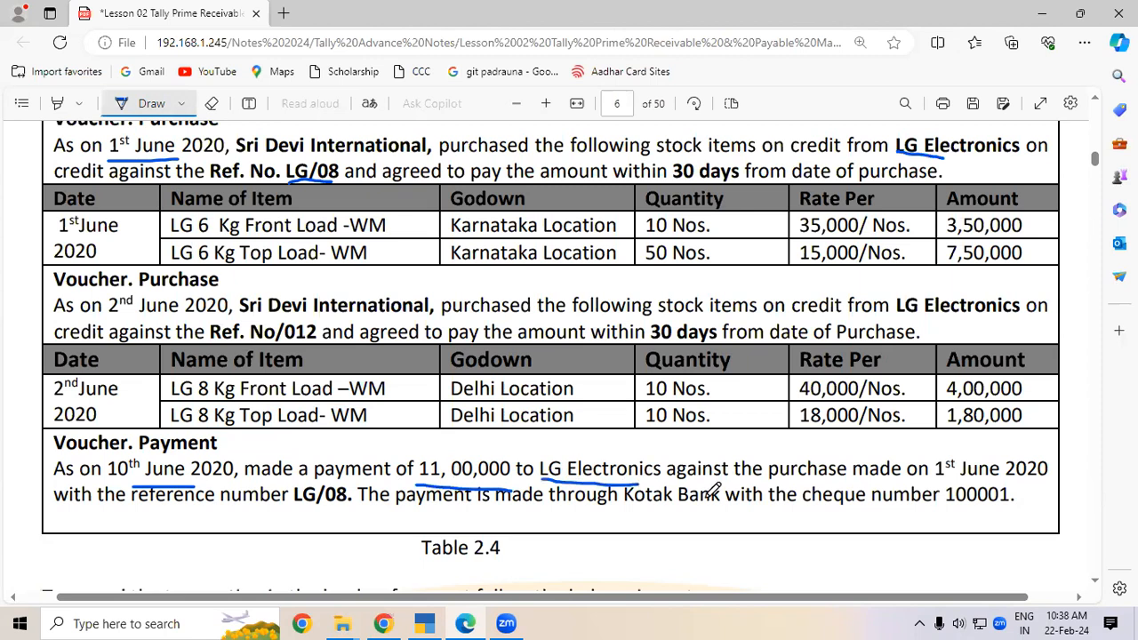
pyautogui.moveTo(928, 480); pyautogui.dragTo(1049, 477)
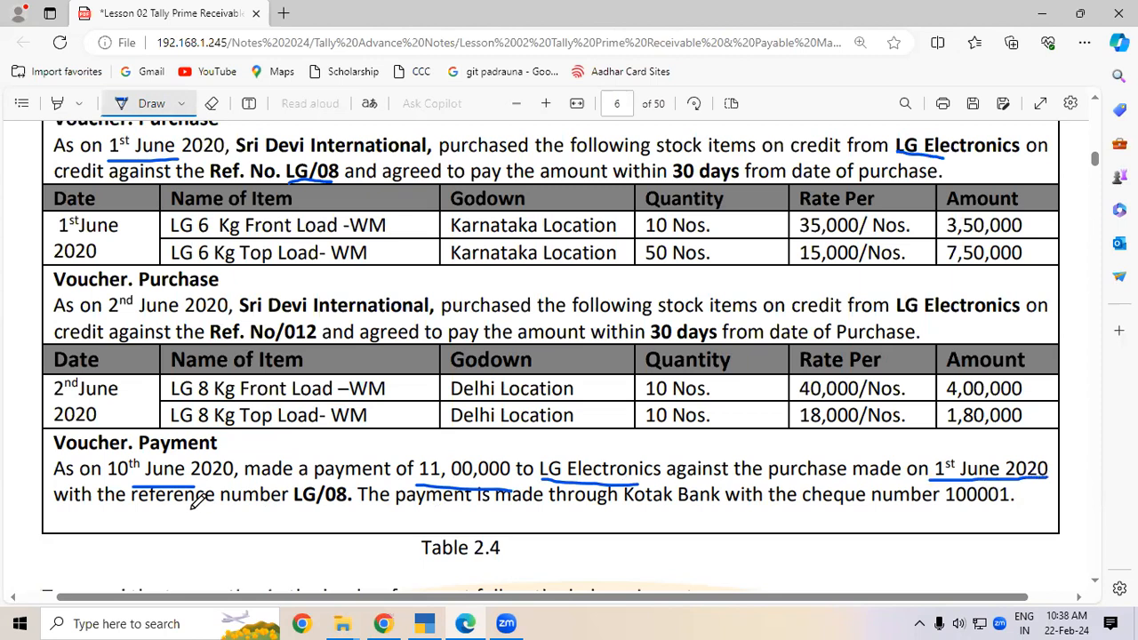
pyautogui.moveTo(293, 506); pyautogui.dragTo(345, 506)
pyautogui.moveTo(625, 504); pyautogui.dragTo(711, 502)
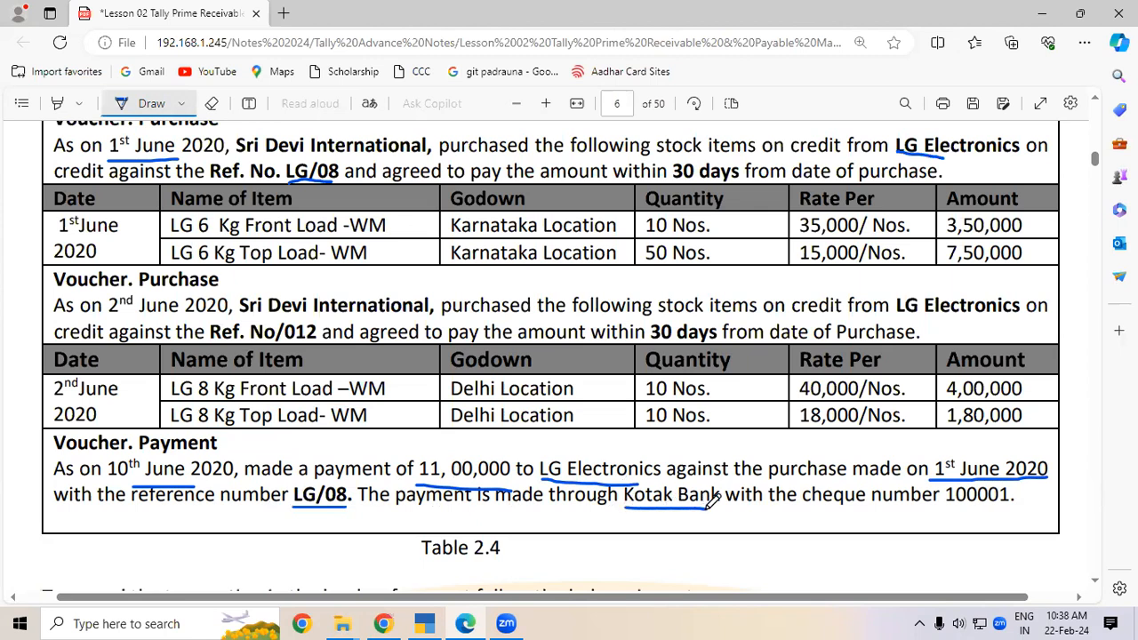
pyautogui.moveTo(849, 509); pyautogui.dragTo(924, 507)
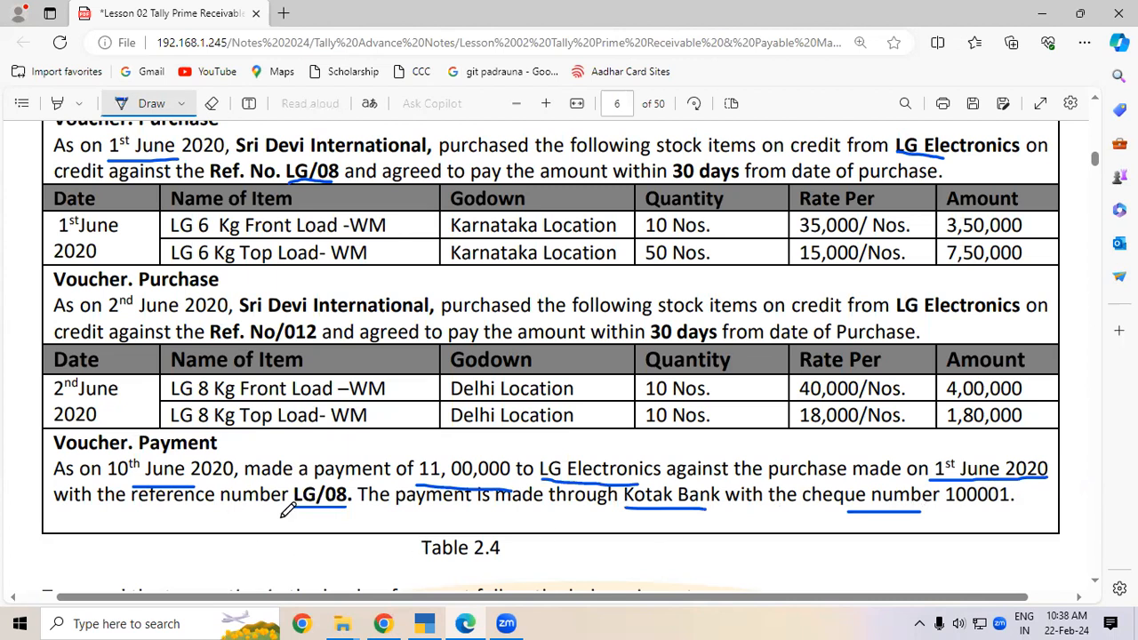
# Underline LG Electronics, 11,00,000 and LG/08 a second time in the payment paragraph
pyautogui.moveTo(544, 483); pyautogui.dragTo(660, 480)
pyautogui.moveTo(422, 482); pyautogui.dragTo(512, 485)
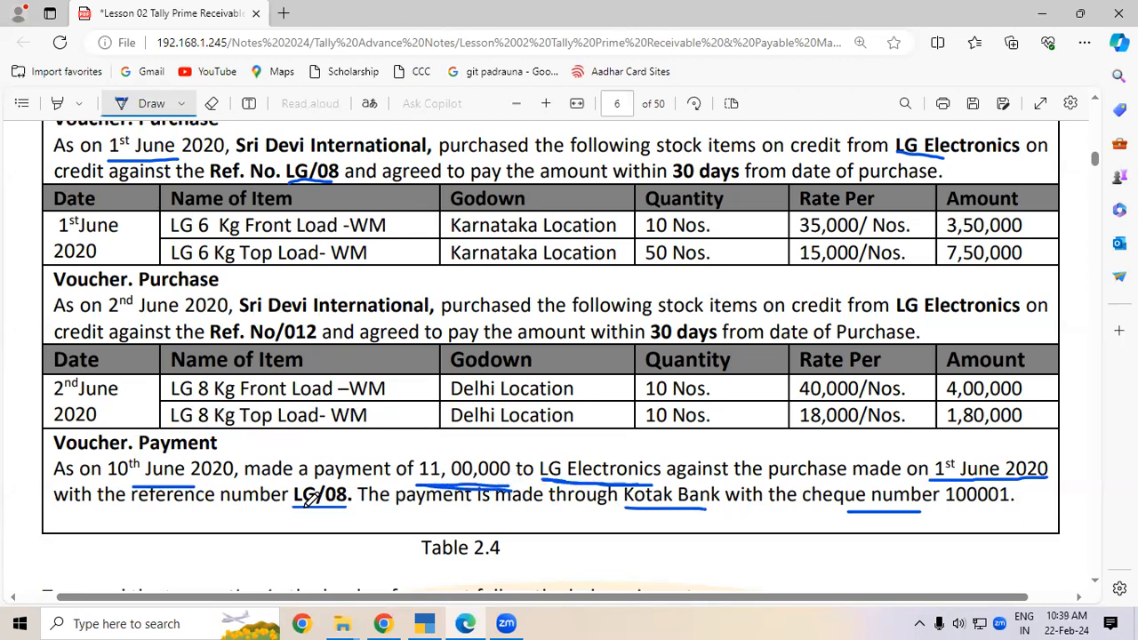
pyautogui.moveTo(294, 505); pyautogui.dragTo(344, 503)
# Switch back to TallyPrime and start a new Payment voucher
pyautogui.hotkey('alt', 'Tab')
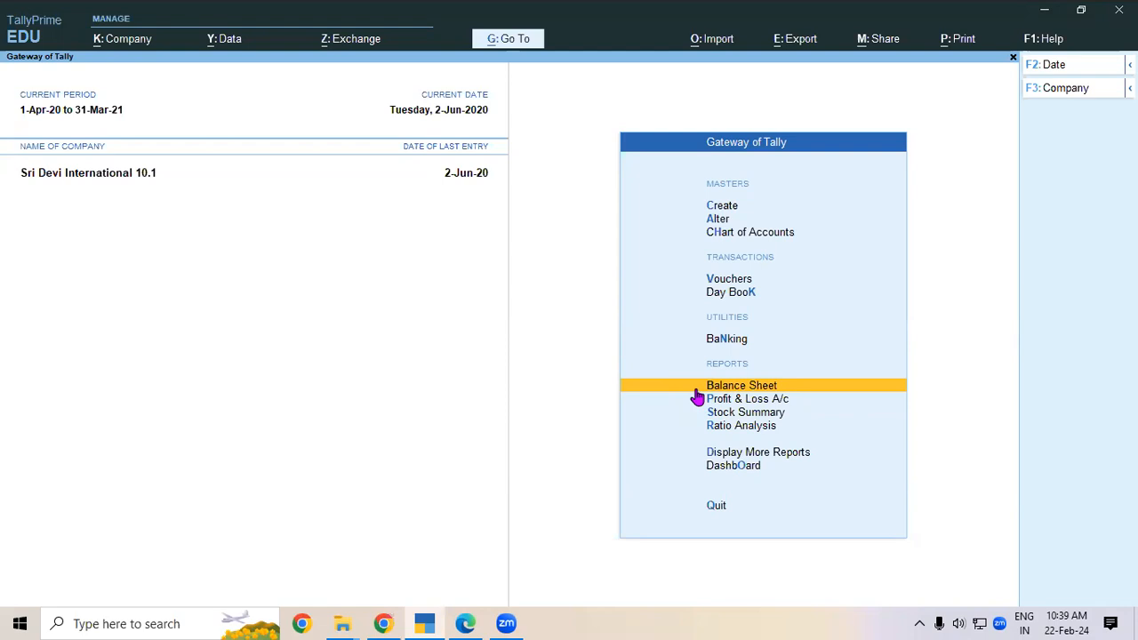
pyautogui.press('Up')
pyautogui.press('Up')
pyautogui.press('Up')
pyautogui.press('Return')
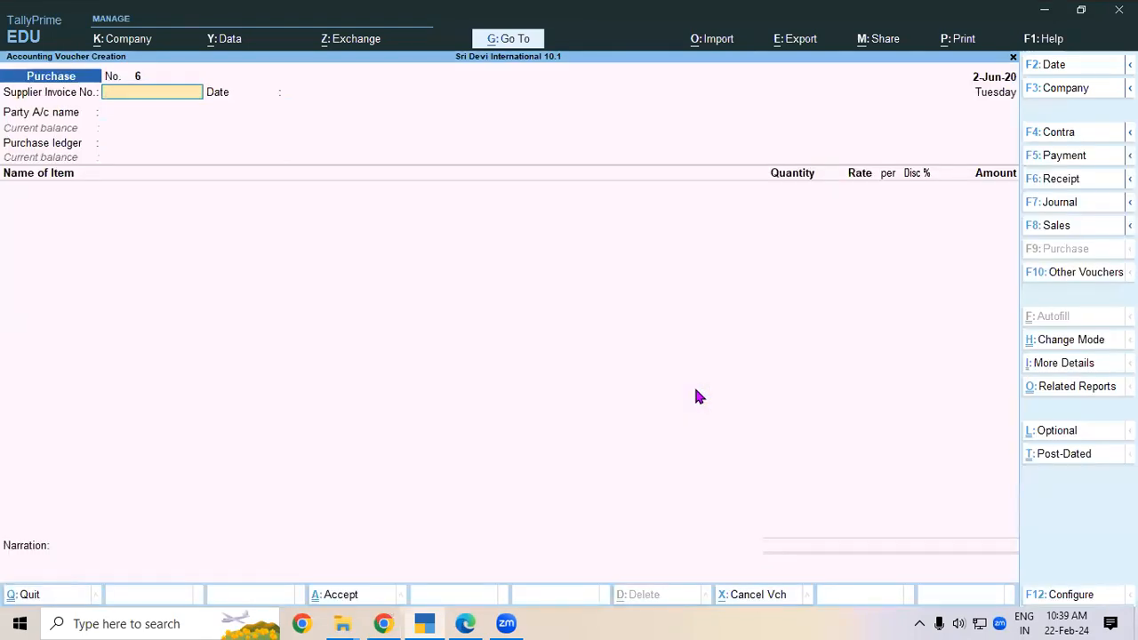
pyautogui.press('F5')
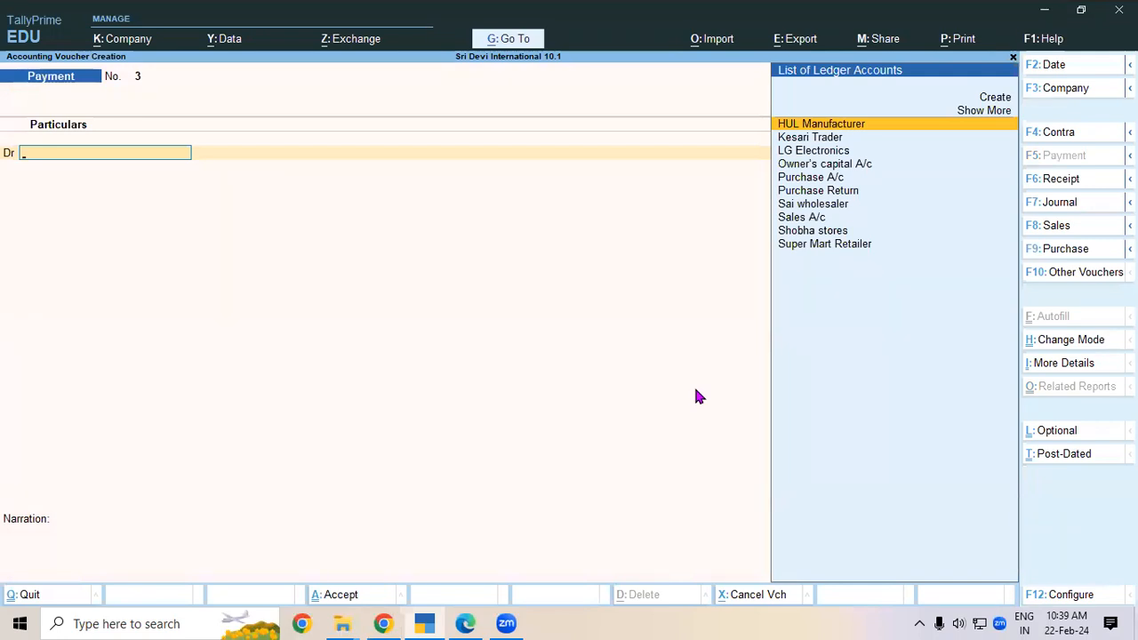
# Debit LG Electronics in the Payment voucher with 11,00,000, allocating it as Agst Ref to the pending bill LG/08
pyautogui.write('l')
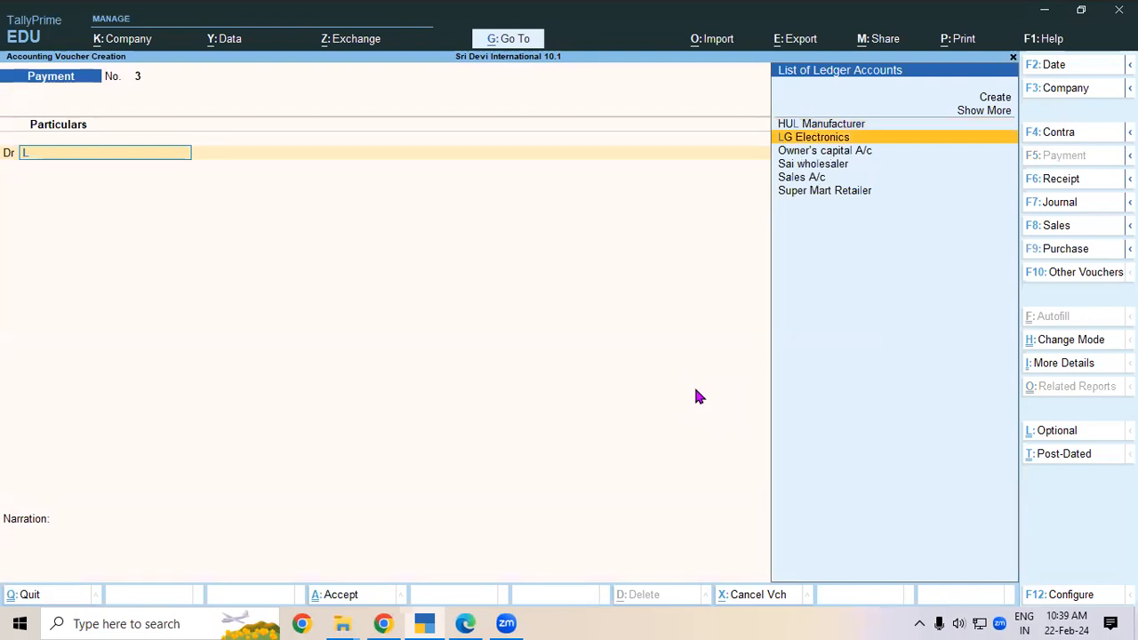
pyautogui.press('Return')
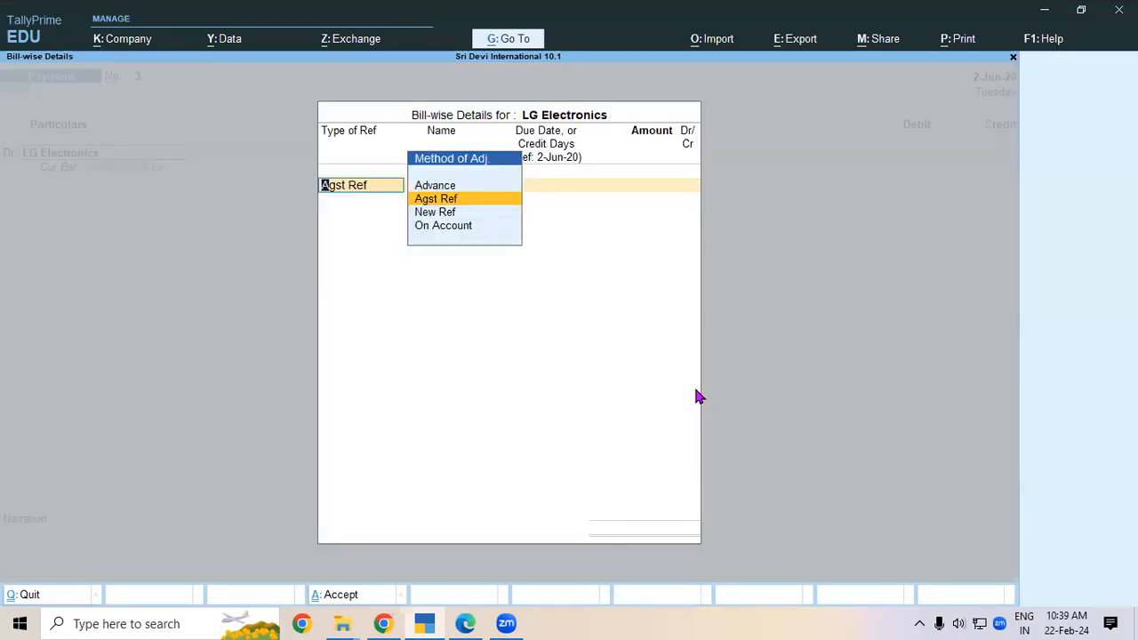
pyautogui.press('Up')
pyautogui.press('Down')
pyautogui.press('Return')
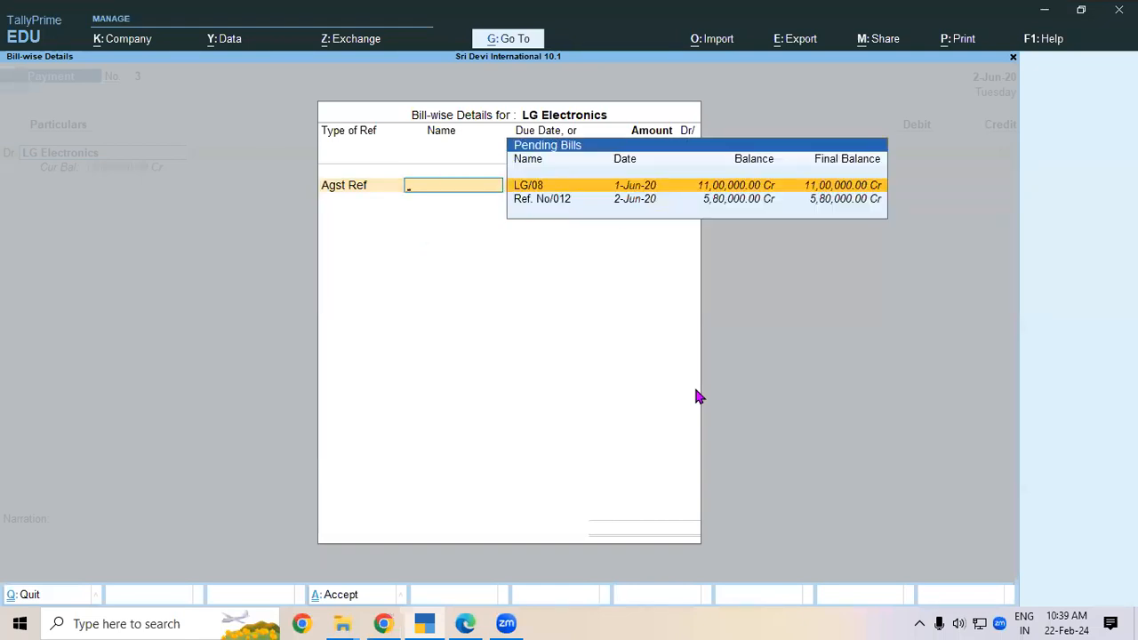
pyautogui.press('Down')
pyautogui.press('Up')
pyautogui.press('Return')
pyautogui.press('Return')
pyautogui.press('Return')
pyautogui.press('Return')
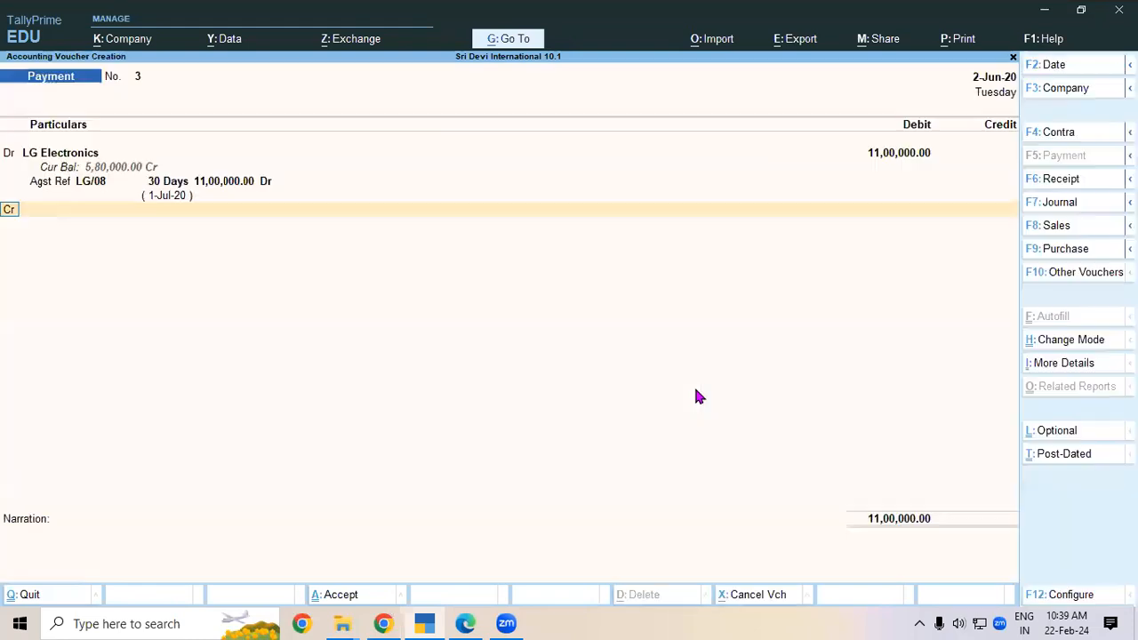
# Credit Kotak Mahindra Bank A/C with 11,00,000 in the Payment voucher
pyautogui.press('Return')
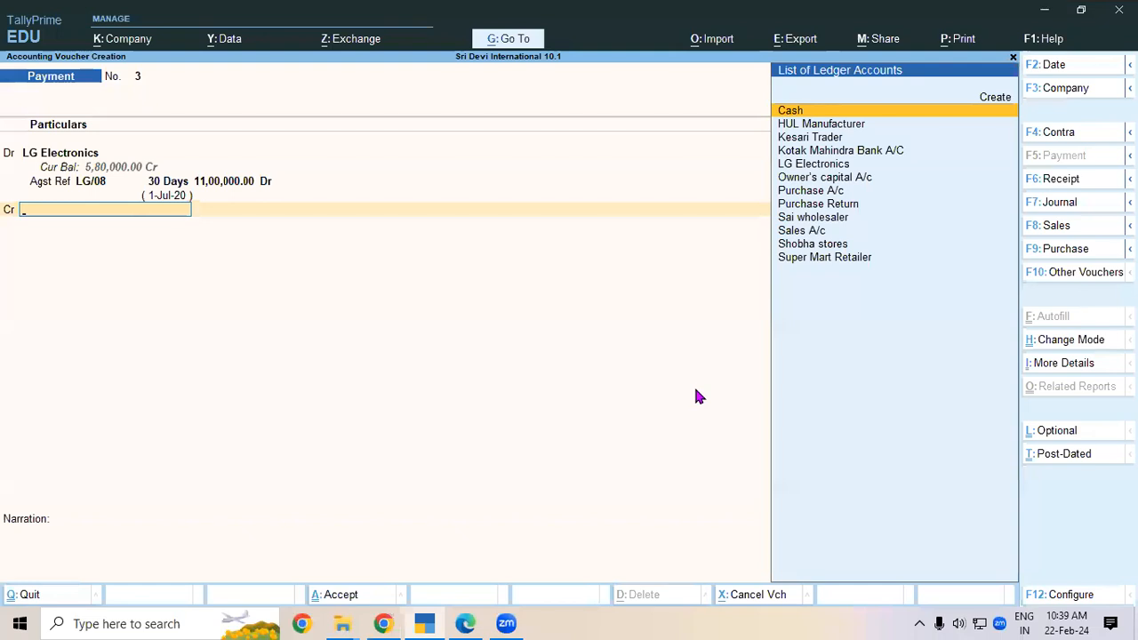
pyautogui.press('Down')
pyautogui.press('Down')
pyautogui.press('Down')
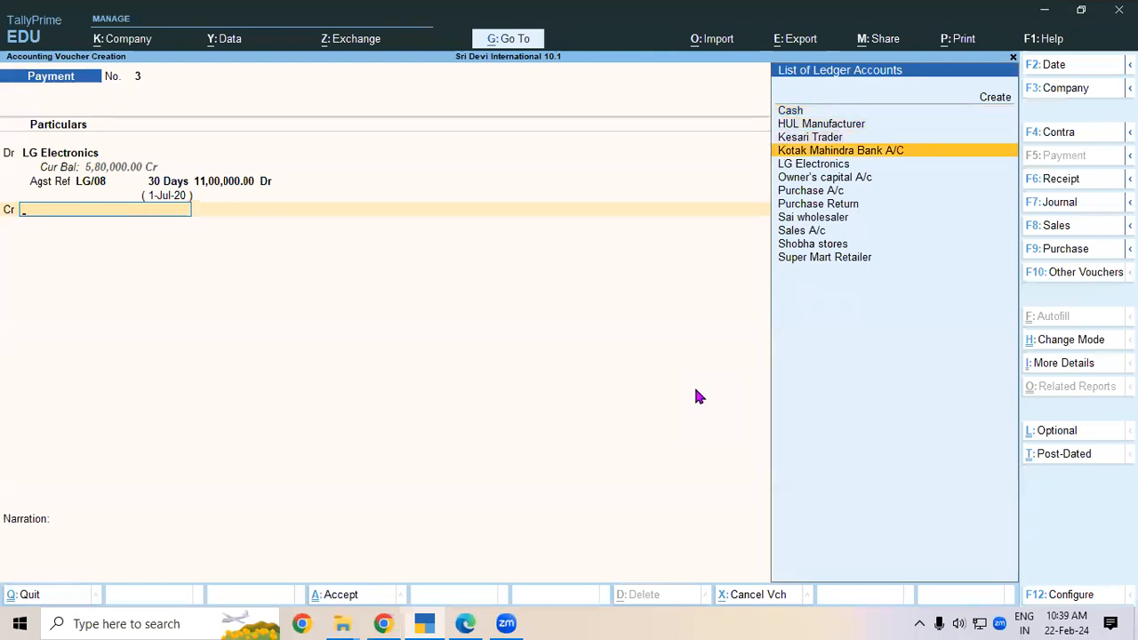
pyautogui.press('Return')
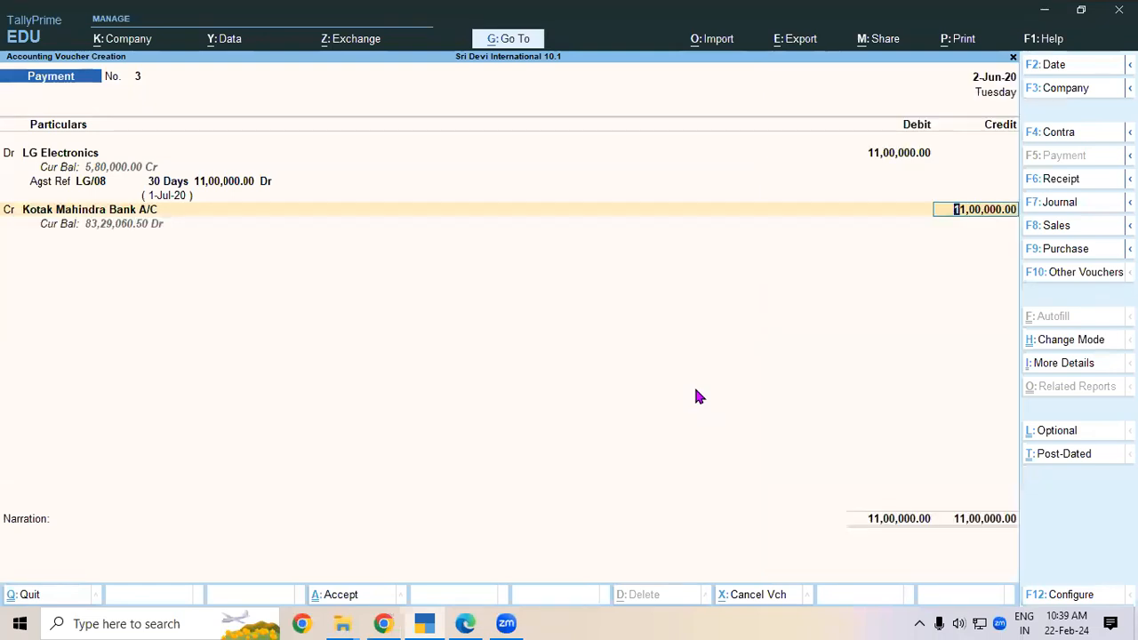
pyautogui.press('Return')
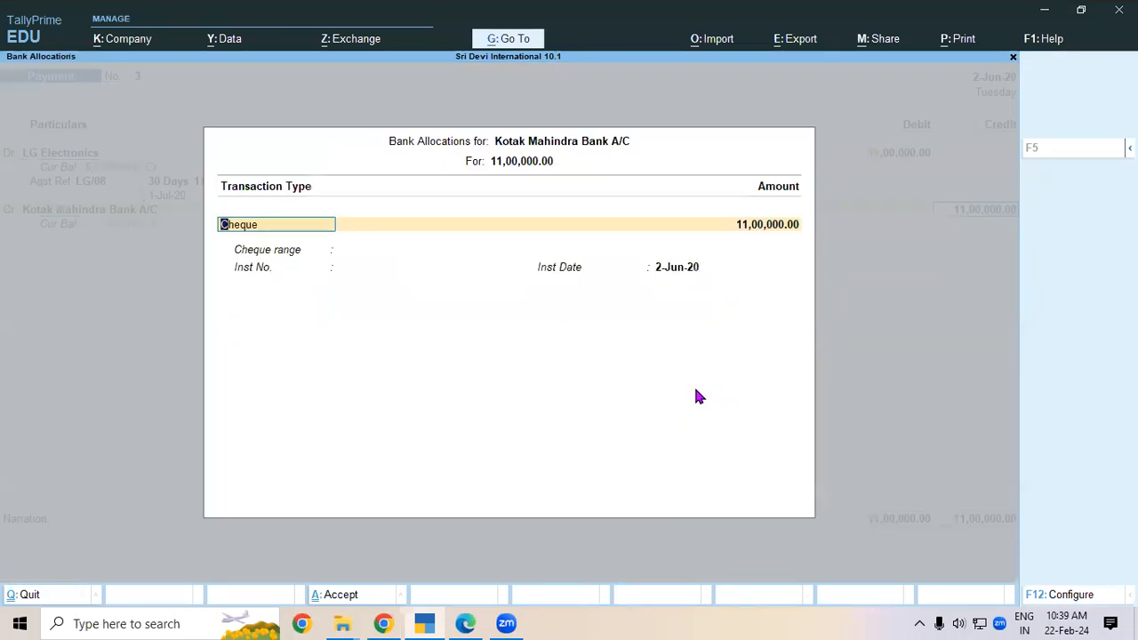
# Allocate the bank payment as a cheque with instrument number 100001, as given in the PDF notes, and save the voucher without narration
pyautogui.press('Return')
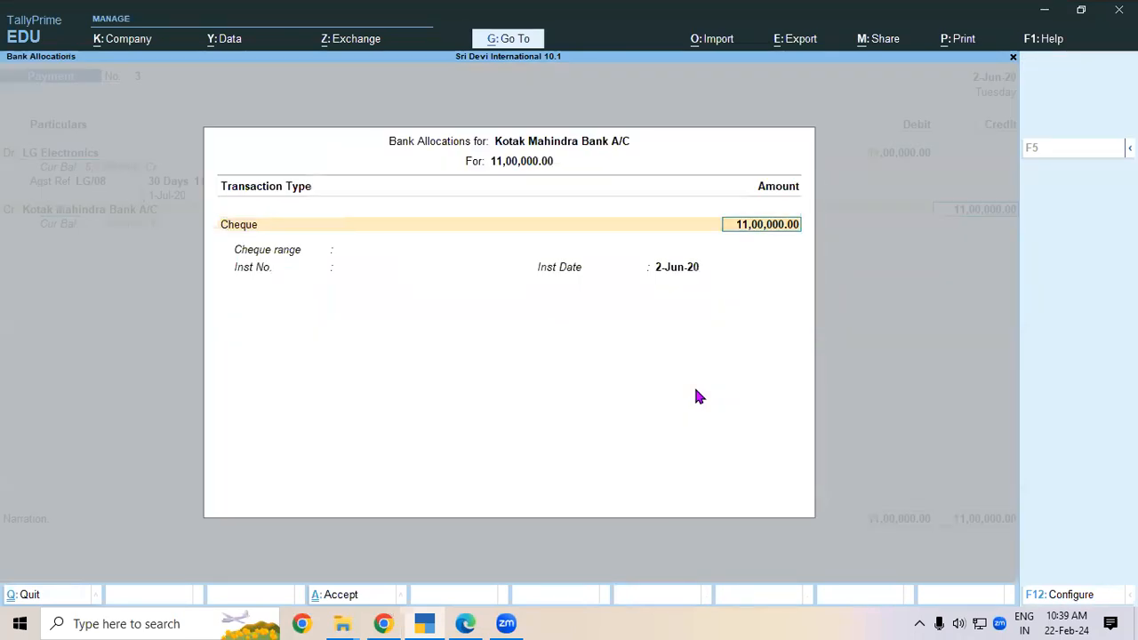
pyautogui.press('Return')
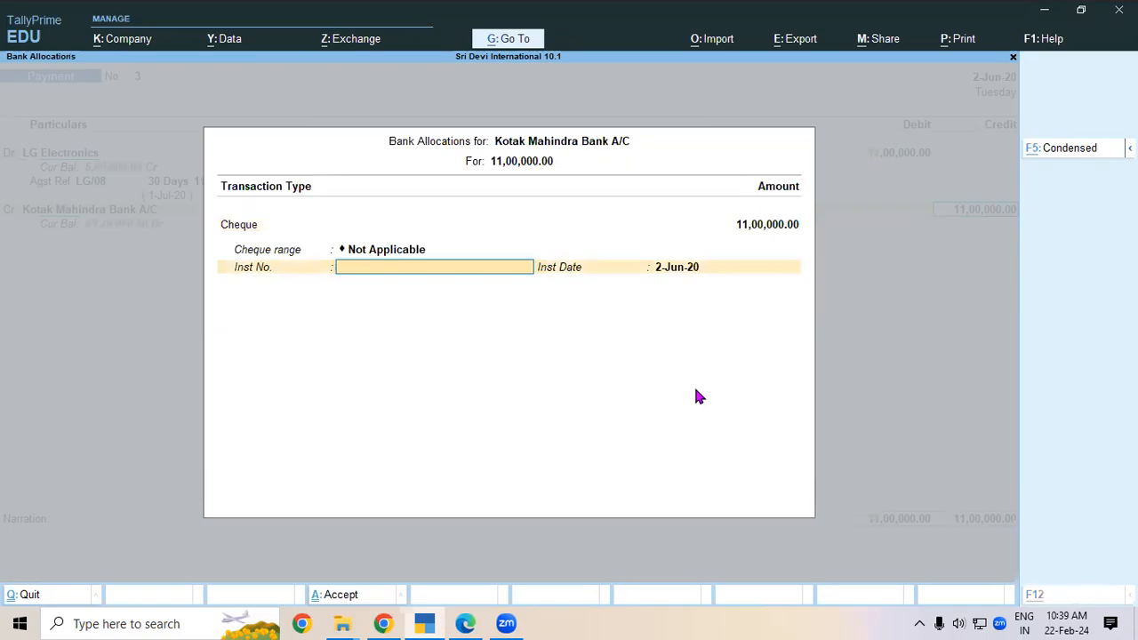
pyautogui.hotkey('alt', 'Tab')
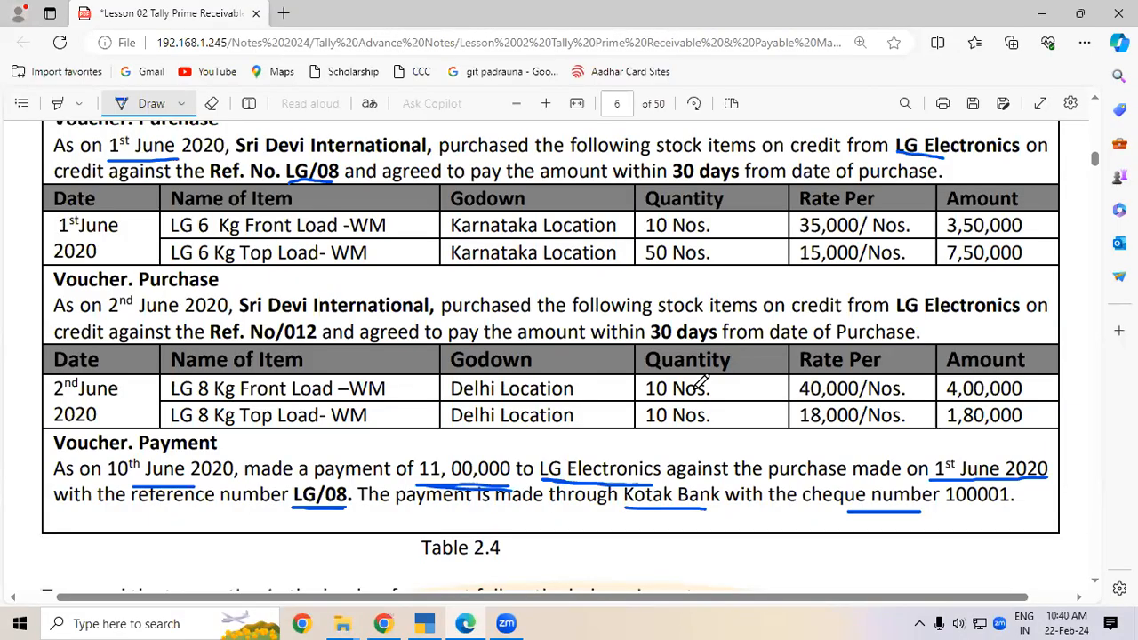
pyautogui.hotkey('alt', 'Tab')
pyautogui.write('100001')
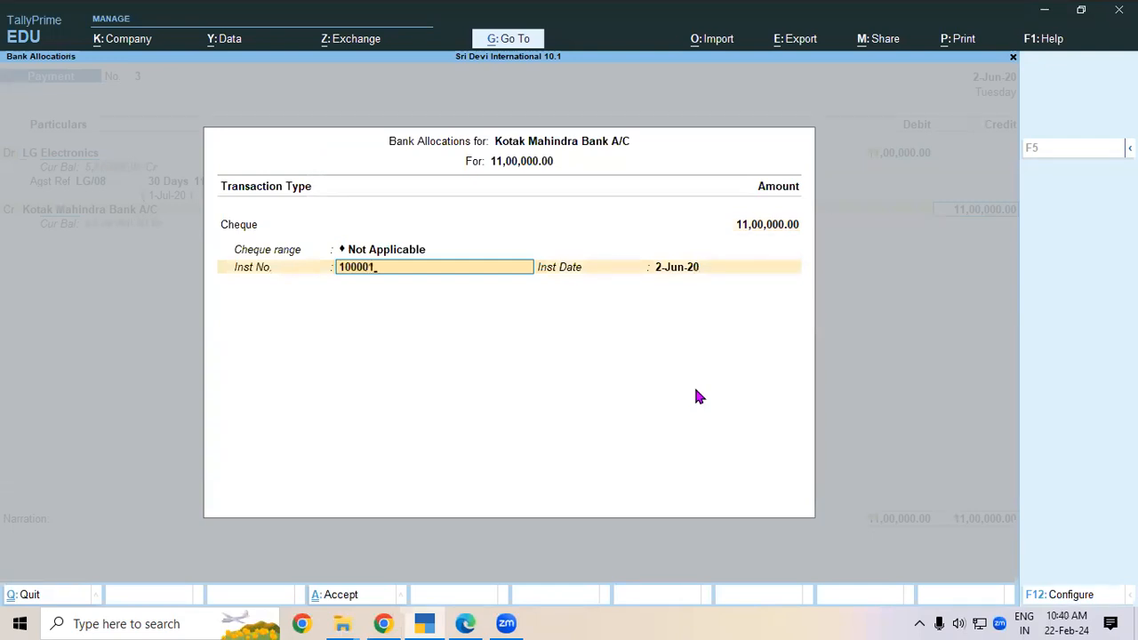
pyautogui.press('Return')
pyautogui.press('Return')
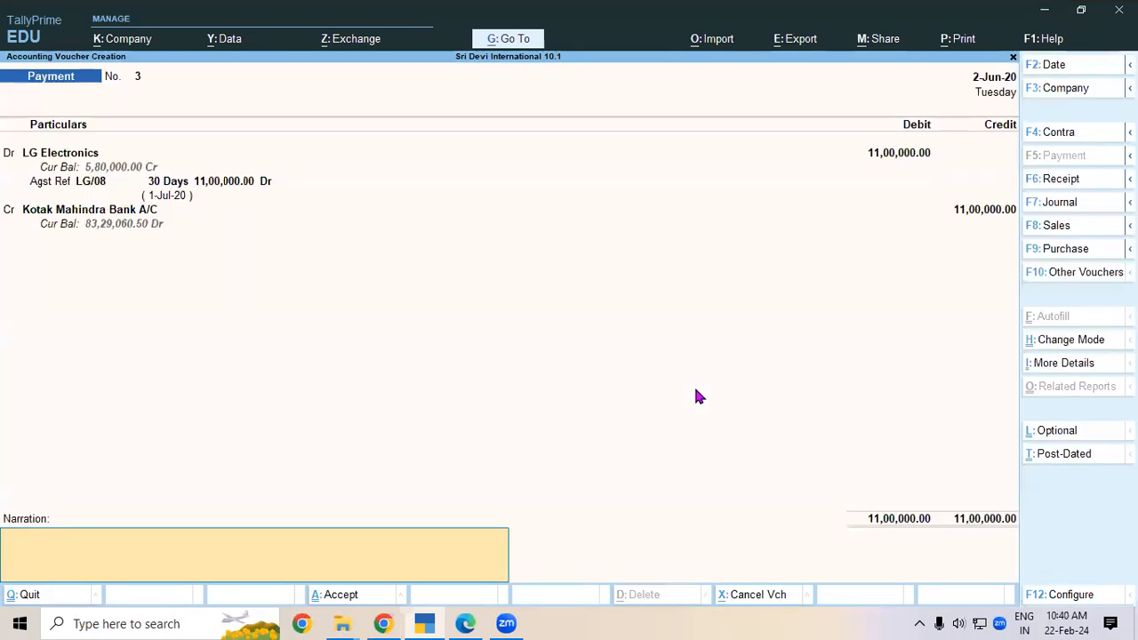
pyautogui.press('Return')
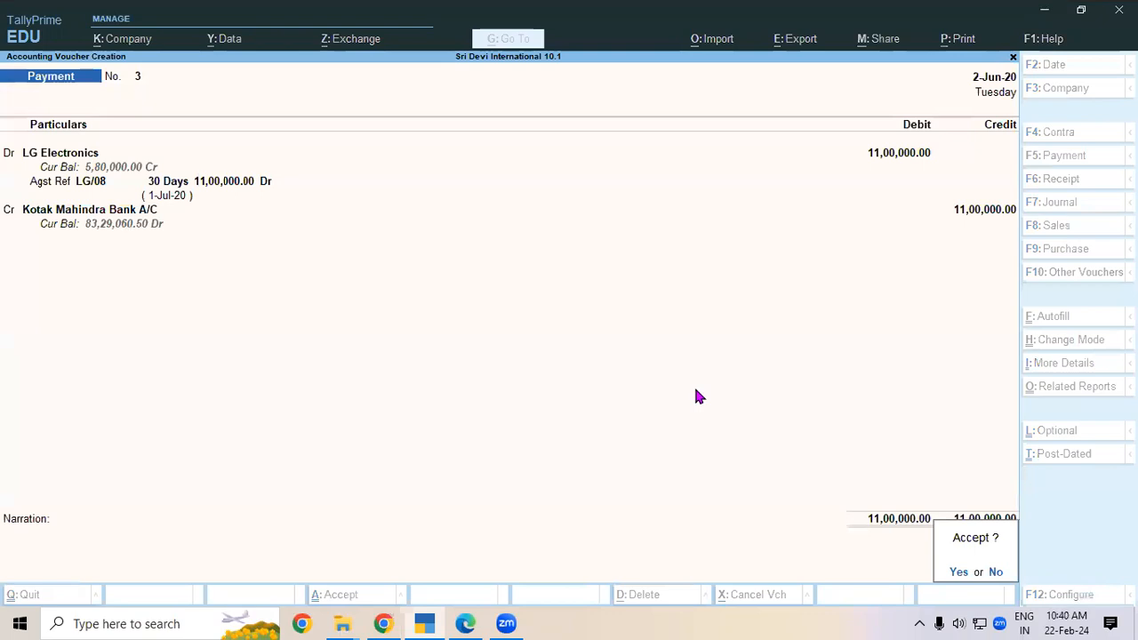
pyautogui.press('Return')
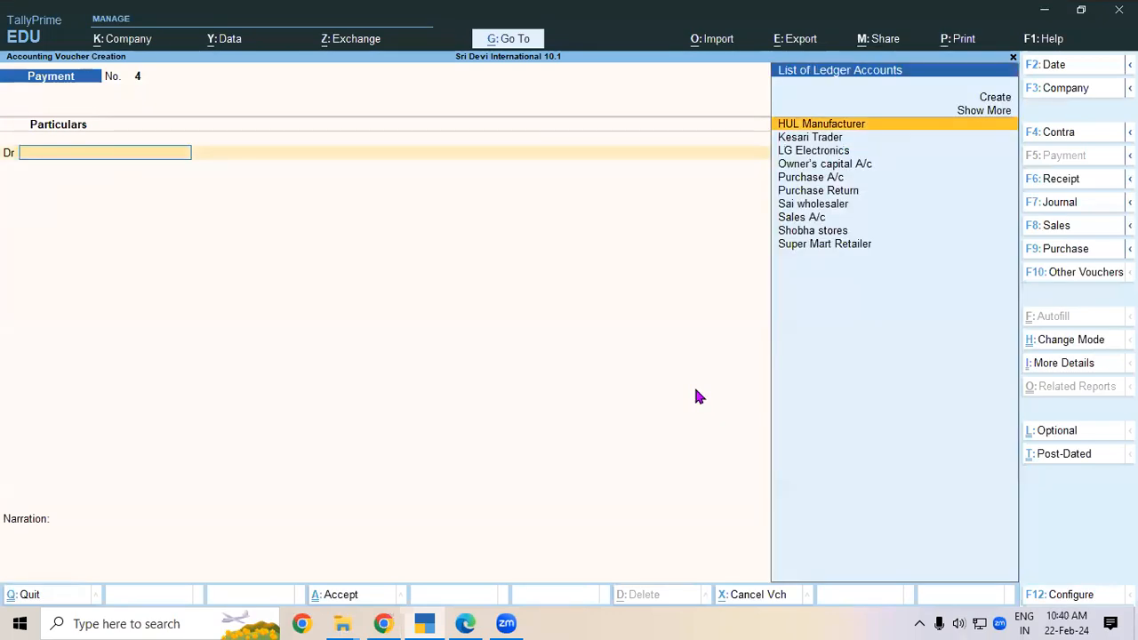
# Examine the pending LG Electronics bills in the Bills Payable report, and close it together with the blank Payment voucher
pyautogui.hotkey('alt', 'Tab')
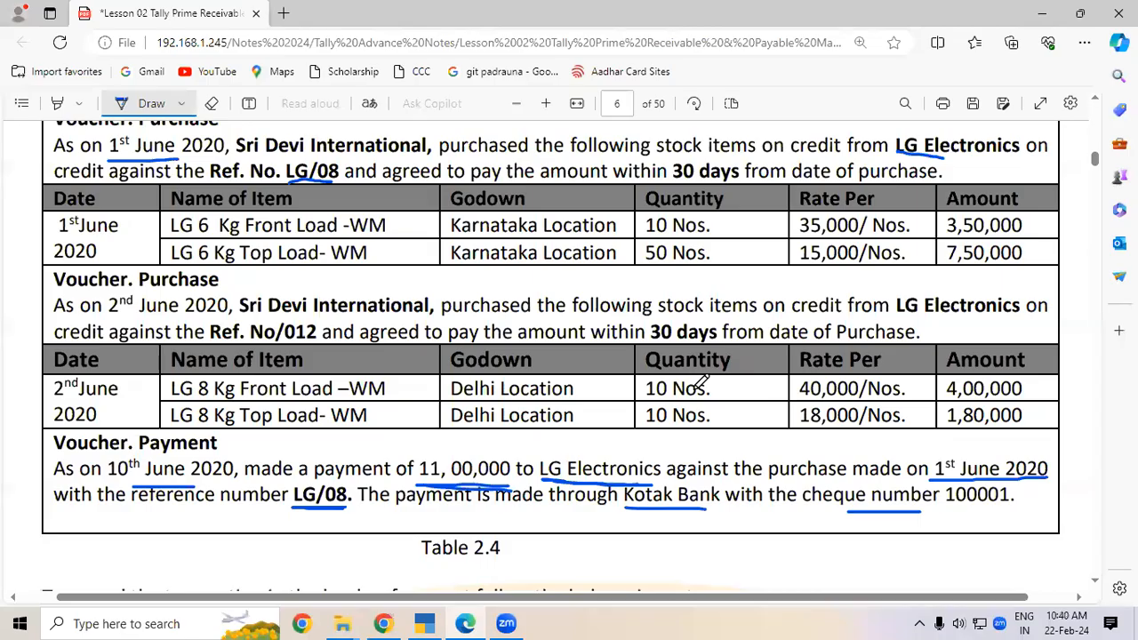
pyautogui.hotkey('alt', 'Tab')
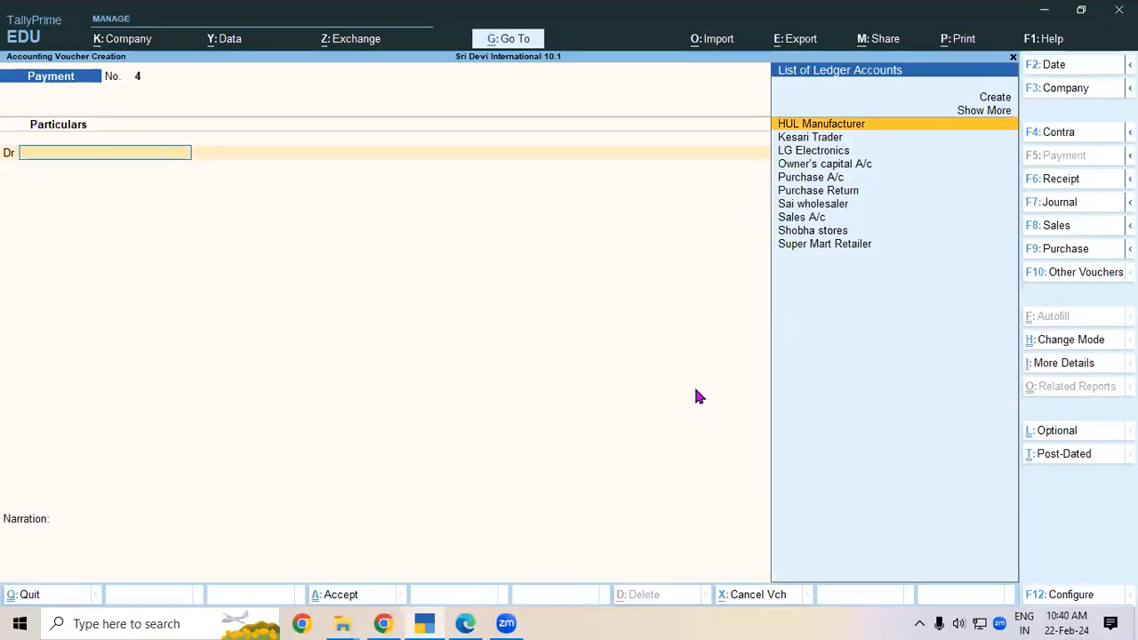
pyautogui.press('ctrl')
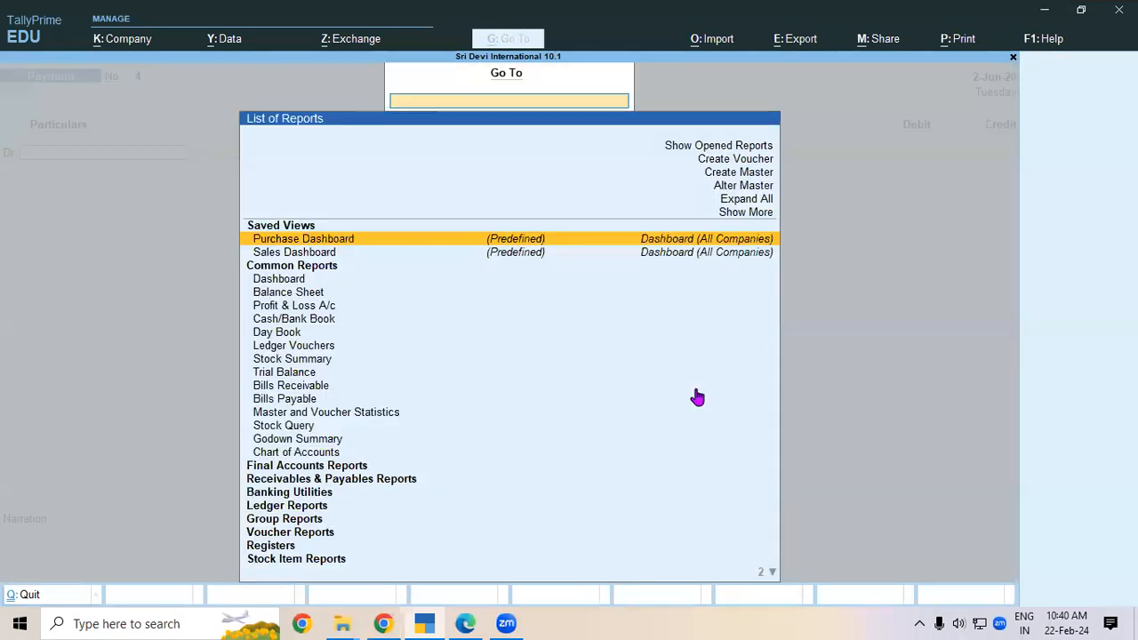
pyautogui.write('Bil')
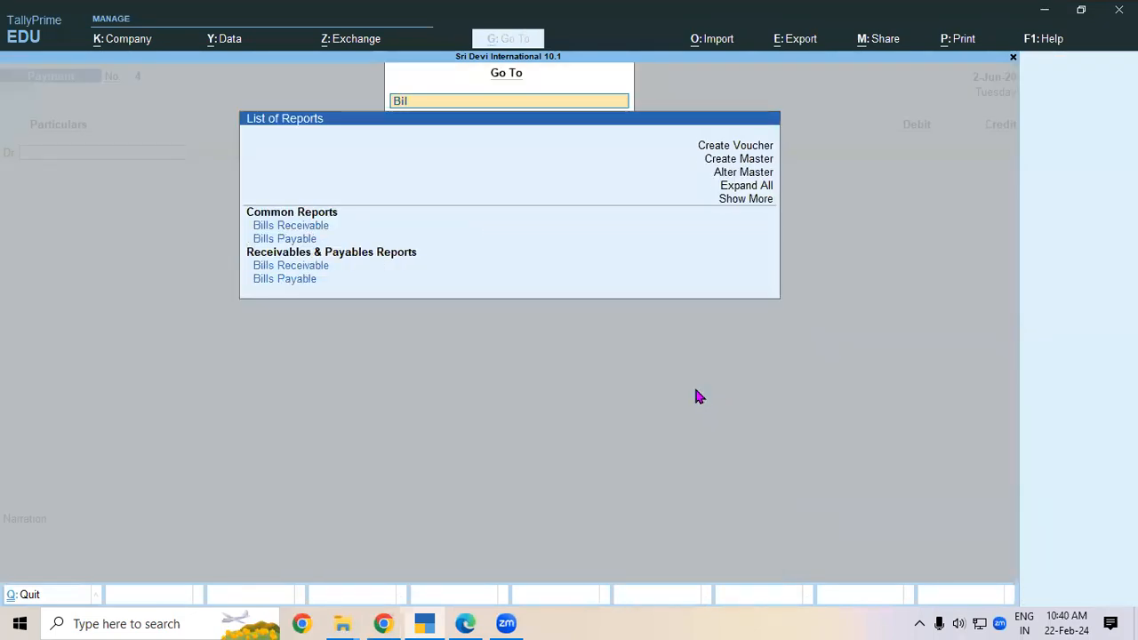
pyautogui.press('Down')
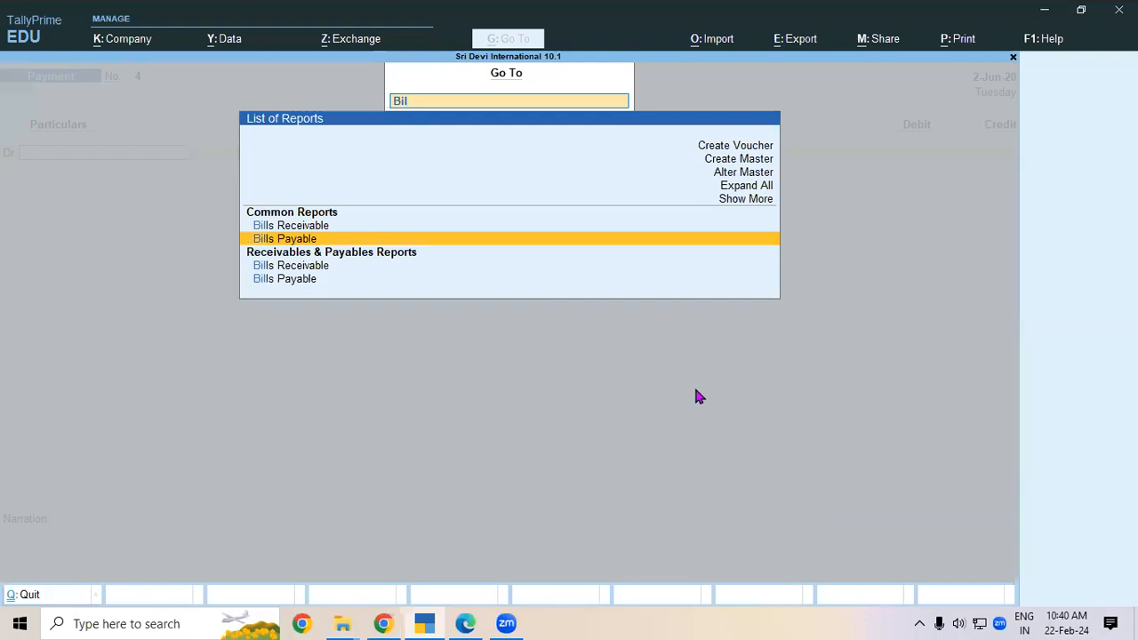
pyautogui.press('Return')
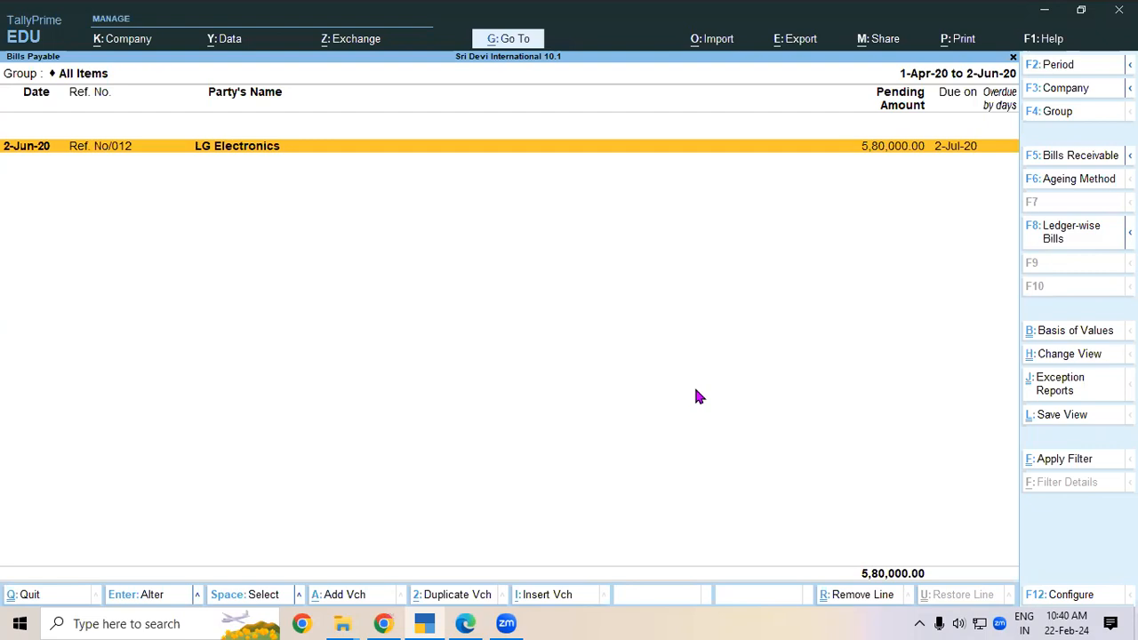
pyautogui.press('Escape')
pyautogui.press('Escape')
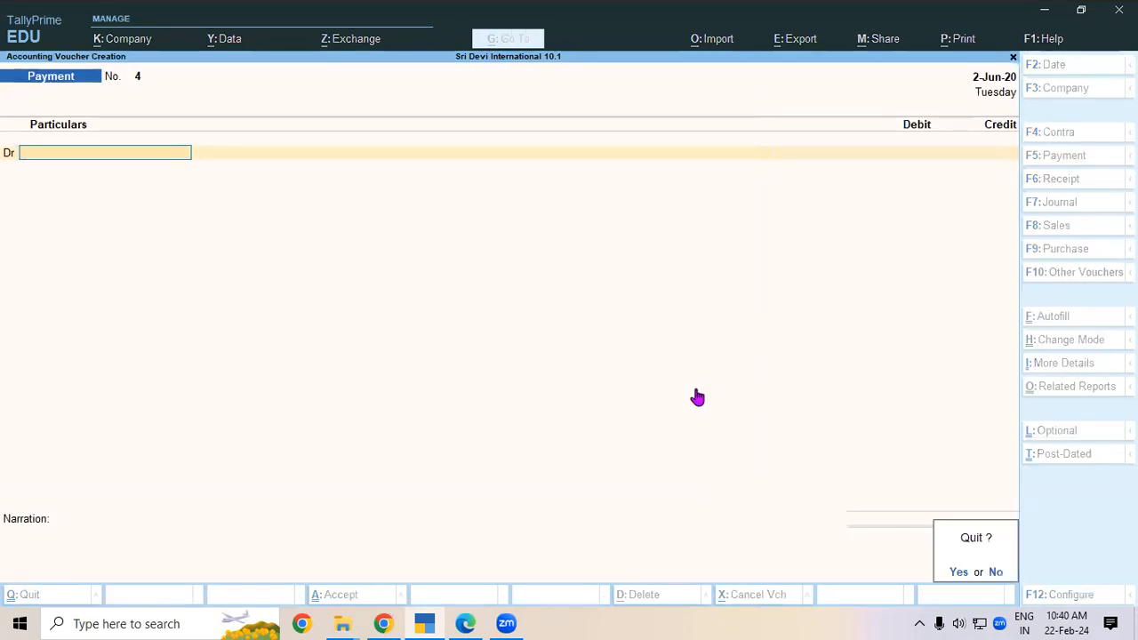
pyautogui.press('y')
# View the Balance Sheet in detail, examine Sundry Creditors after the payment entry, and return to the Gateway of Tally
pyautogui.press('Down')
pyautogui.press('Down')
pyautogui.press('Down')
pyautogui.press('Return')
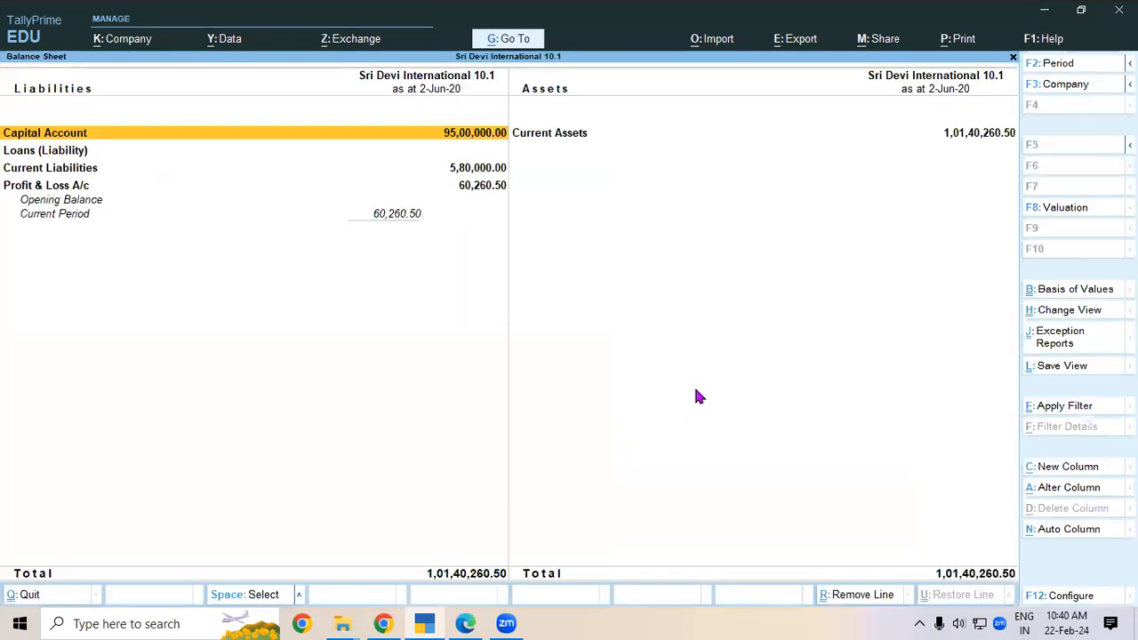
pyautogui.press('Down')
pyautogui.press('Down')
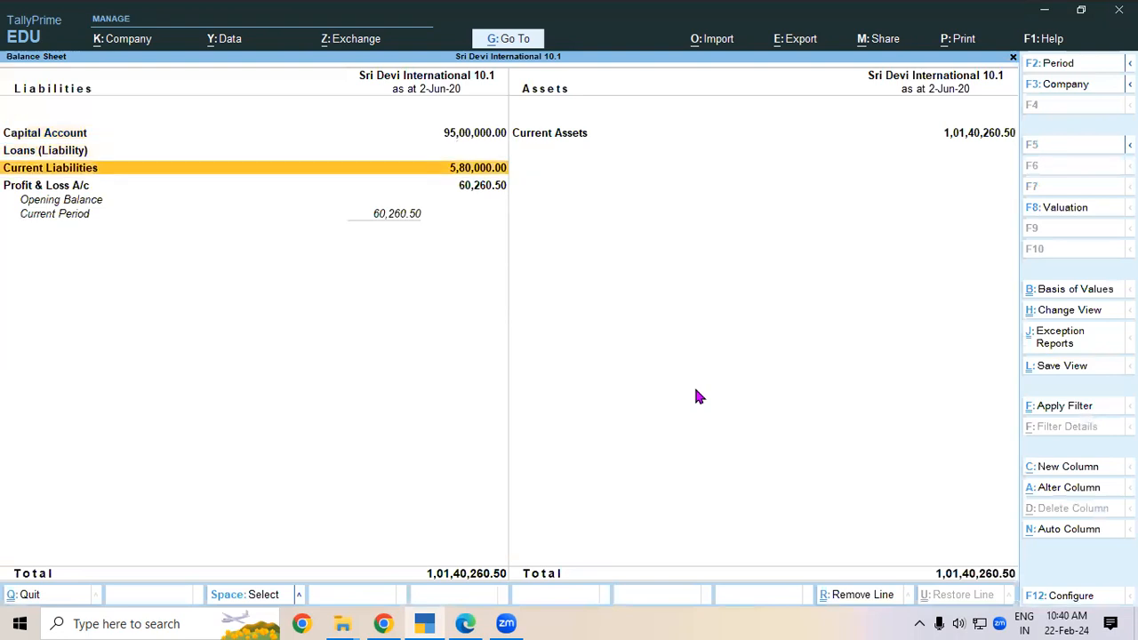
pyautogui.hotkey('alt', 'F5')
pyautogui.press('Down')
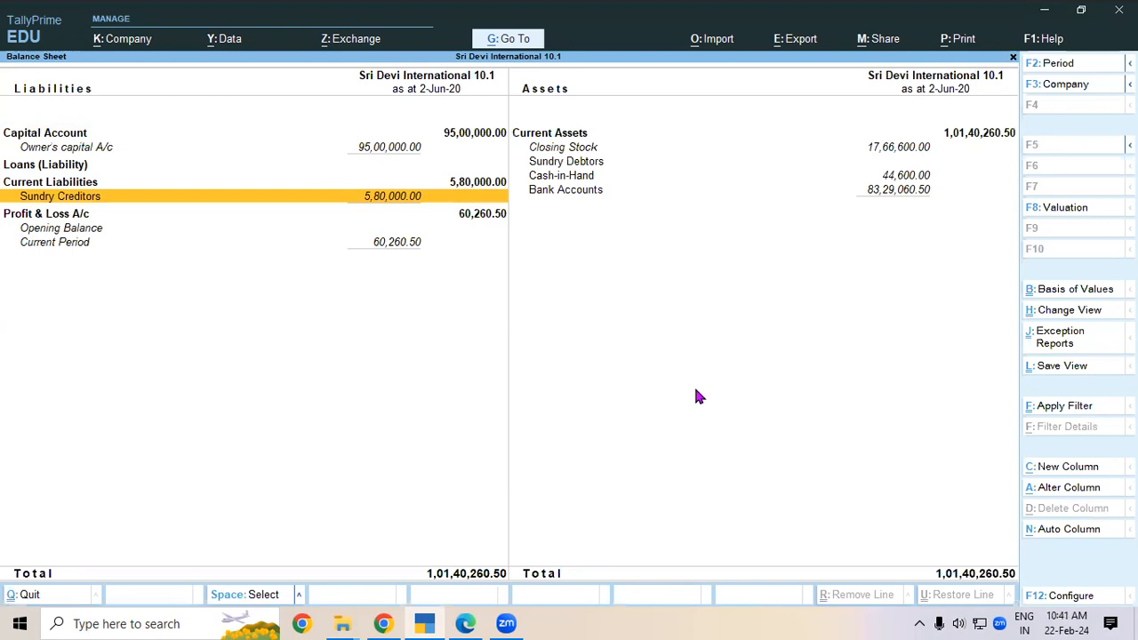
pyautogui.press('Up')
pyautogui.press('Up')
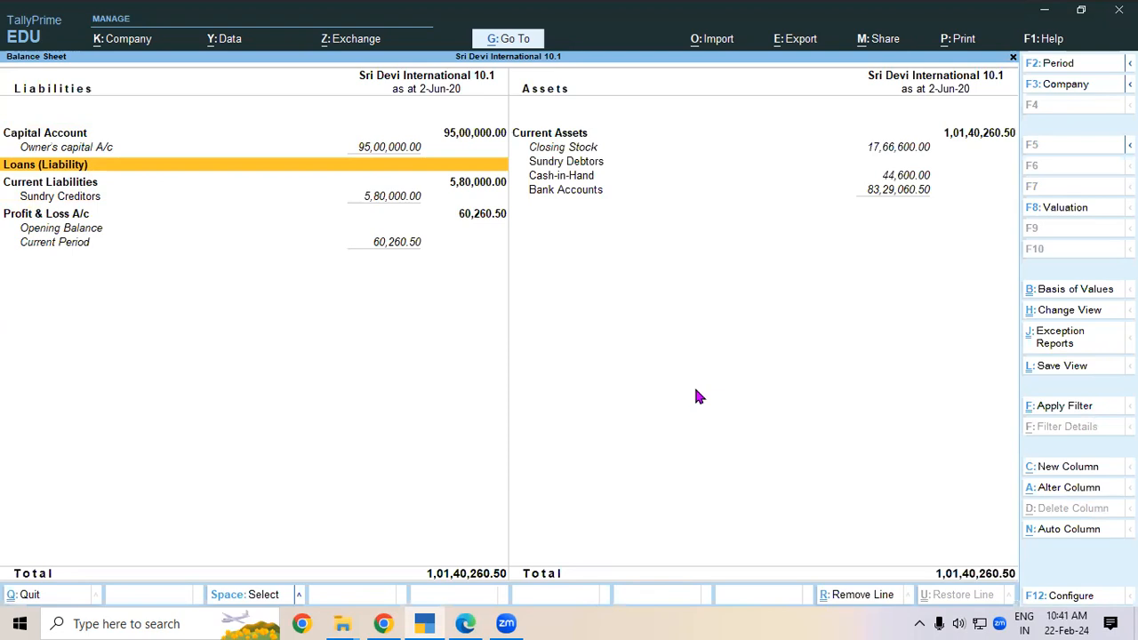
pyautogui.press('Escape')
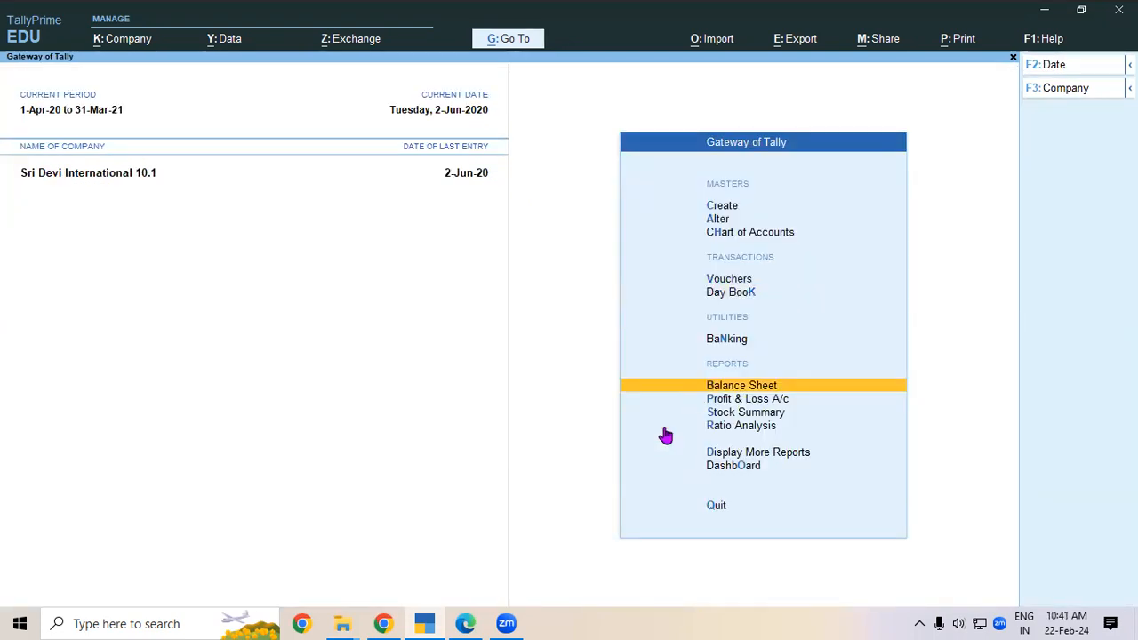
# Switch to the PDF notes and look through the pages from Table 2.4 to the Bills Payable report instructions after Table 2.6
pyautogui.click(479, 622)
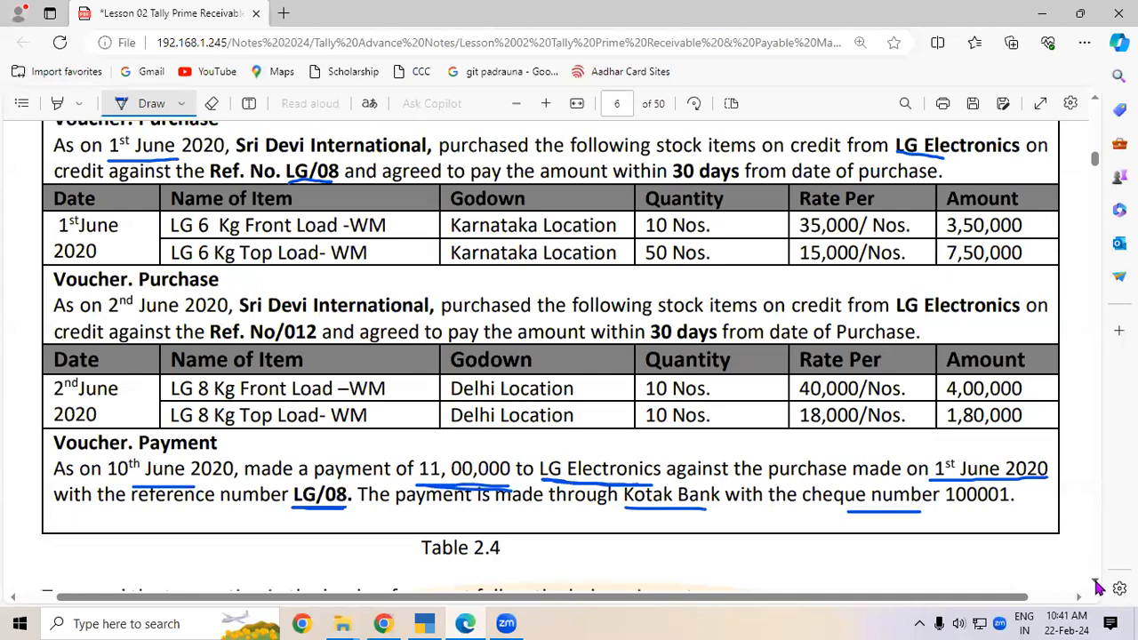
pyautogui.scroll(-5, 1098, 590)
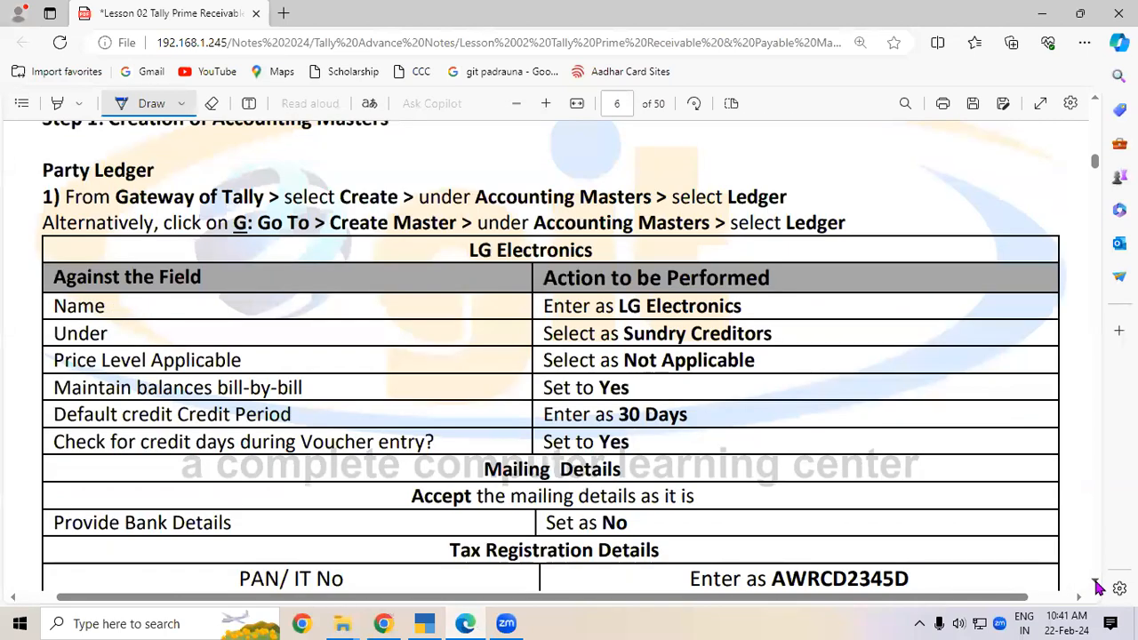
pyautogui.scroll(-8, 1098, 589)
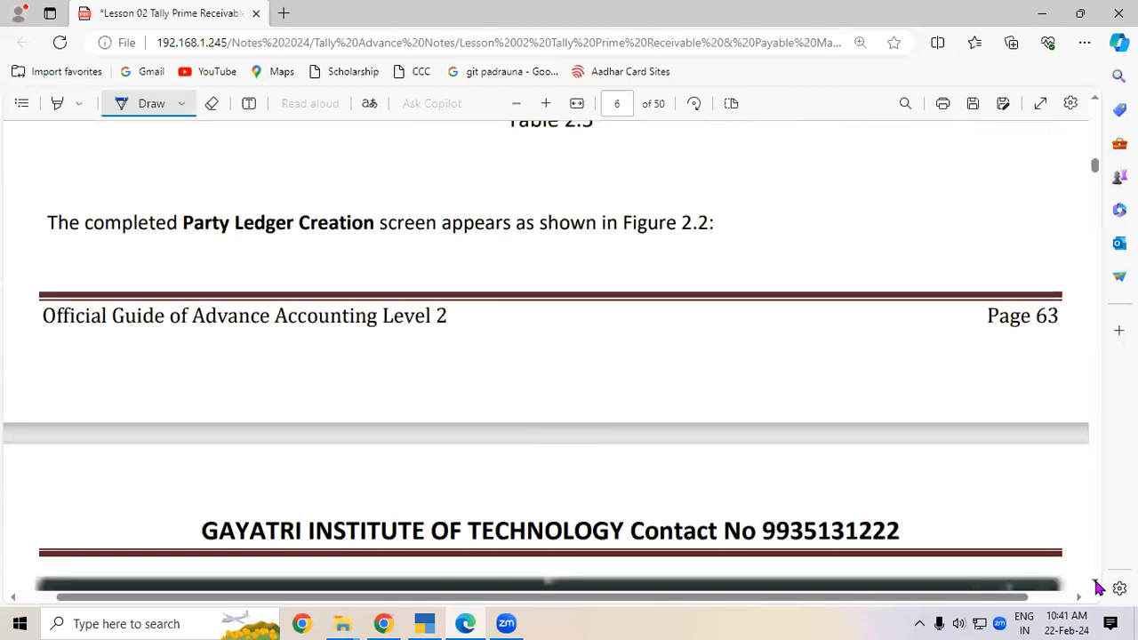
pyautogui.scroll(-10, 1099, 588)
pyautogui.scroll(-10, 1099, 588)
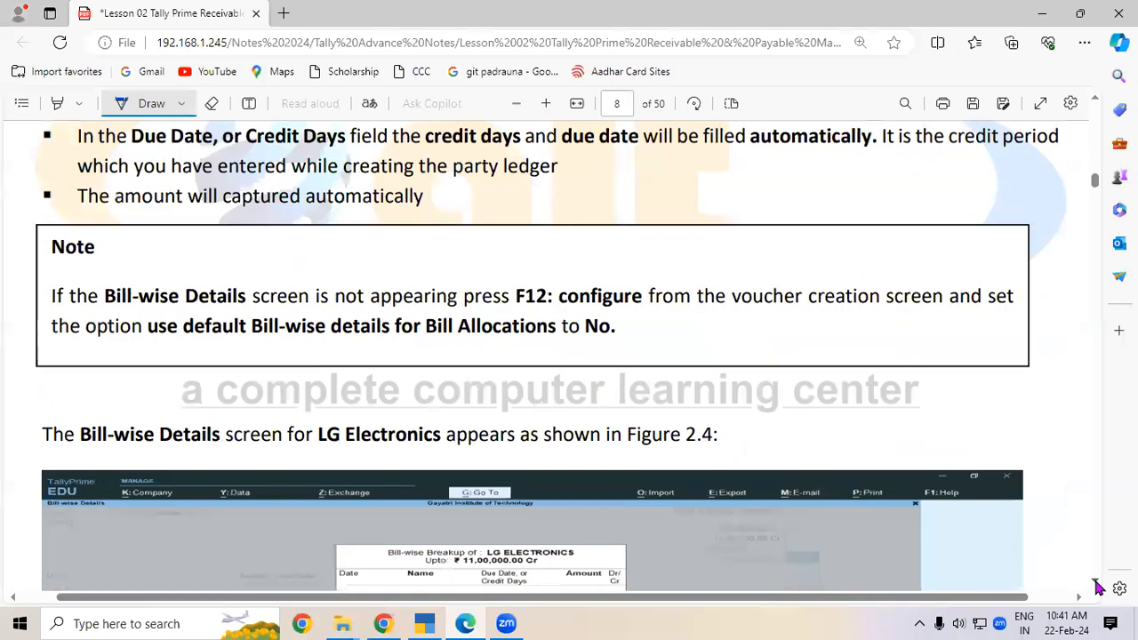
pyautogui.scroll(-10, 1099, 589)
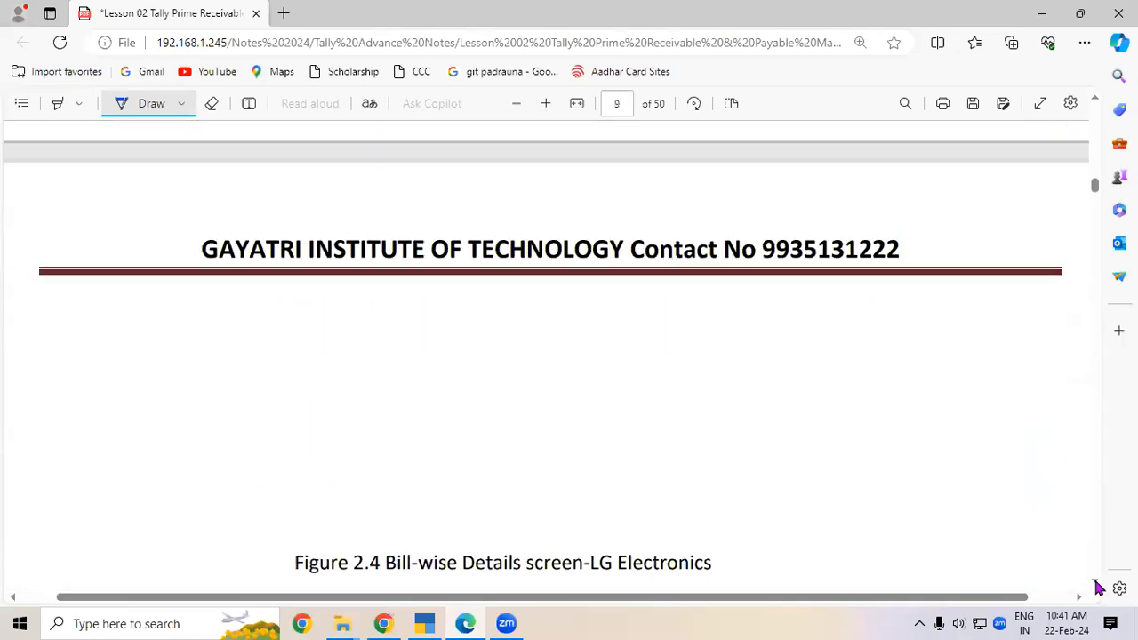
pyautogui.scroll(-10, 1099, 588)
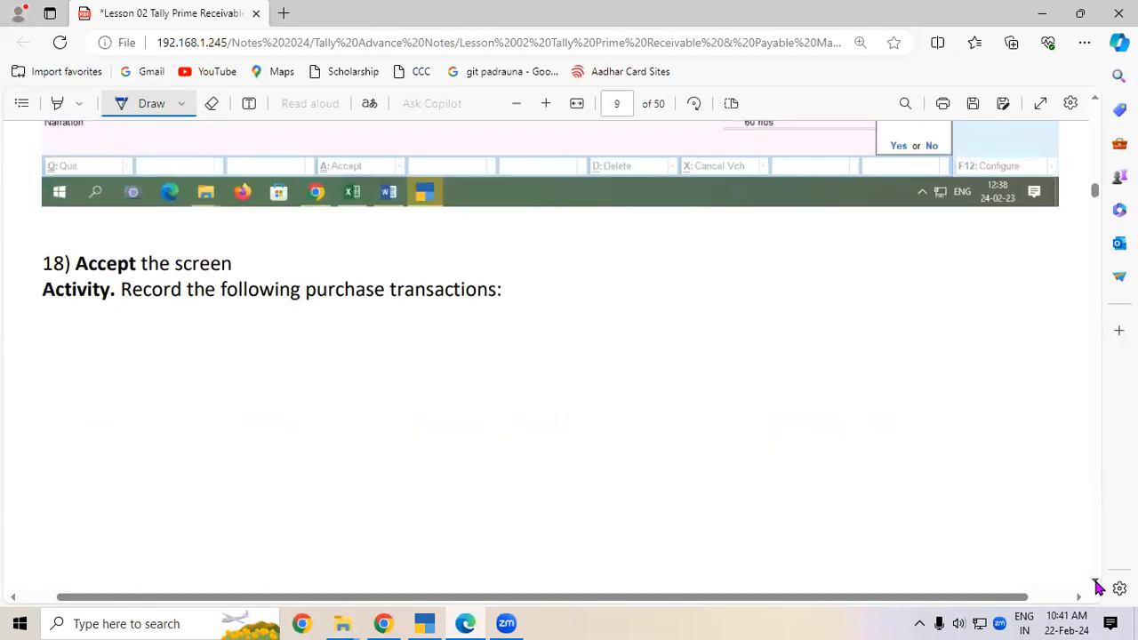
pyautogui.scroll(-5, 1099, 588)
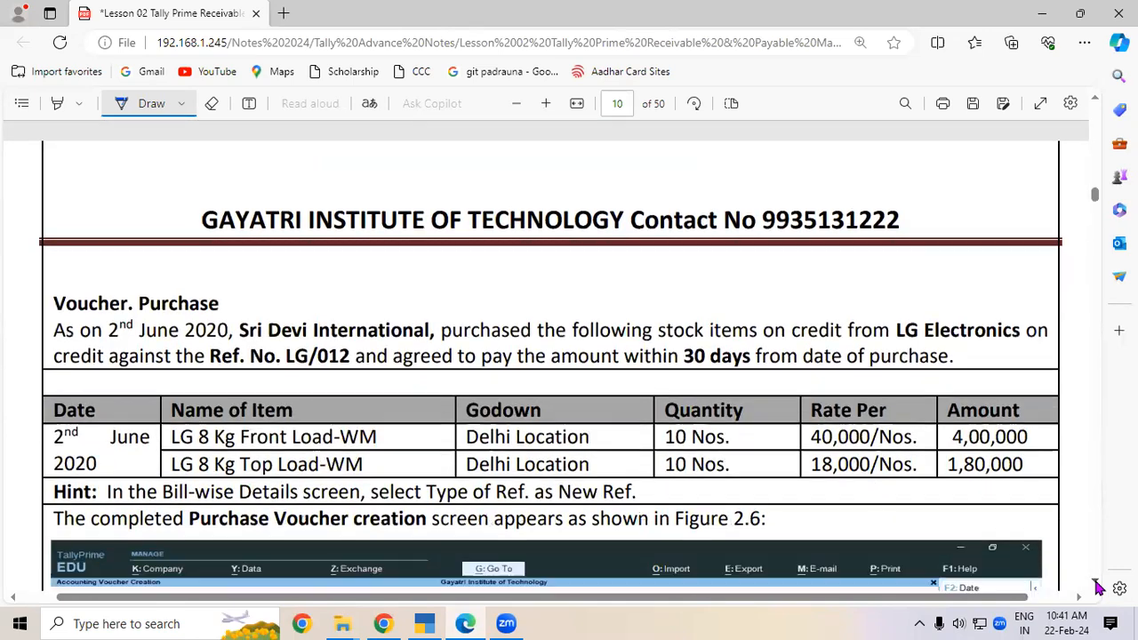
pyautogui.scroll(-10, 1098, 588)
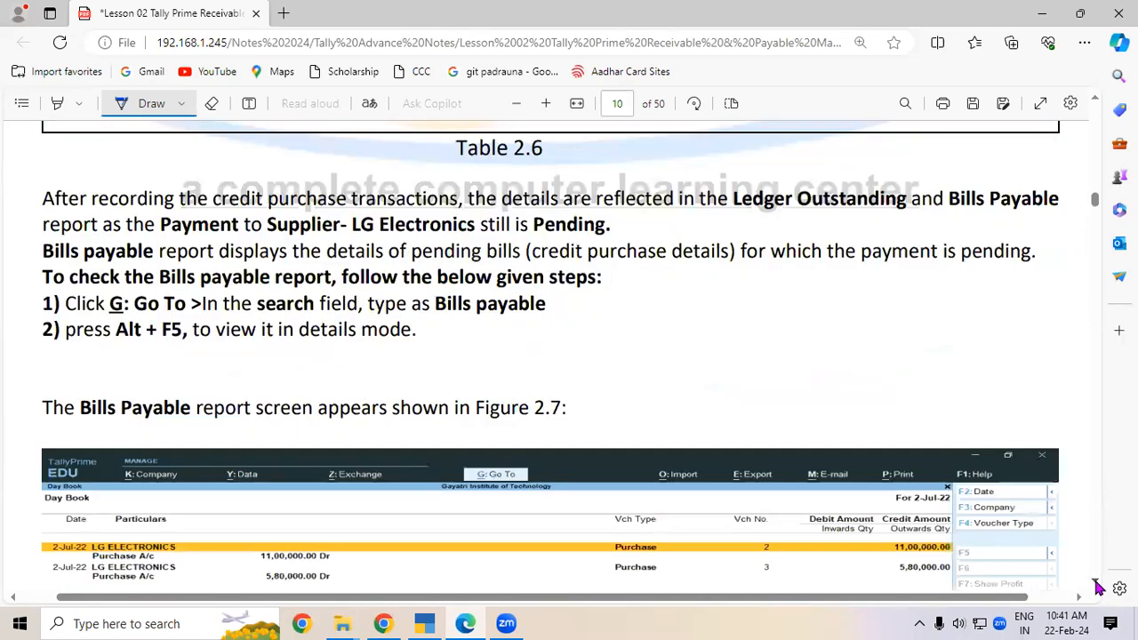
# Find the LG/012 payment activity in the PDF notes and underline its payment date, amount, purchase date, reference number and cheque number
pyautogui.scroll(-10, 1099, 588)
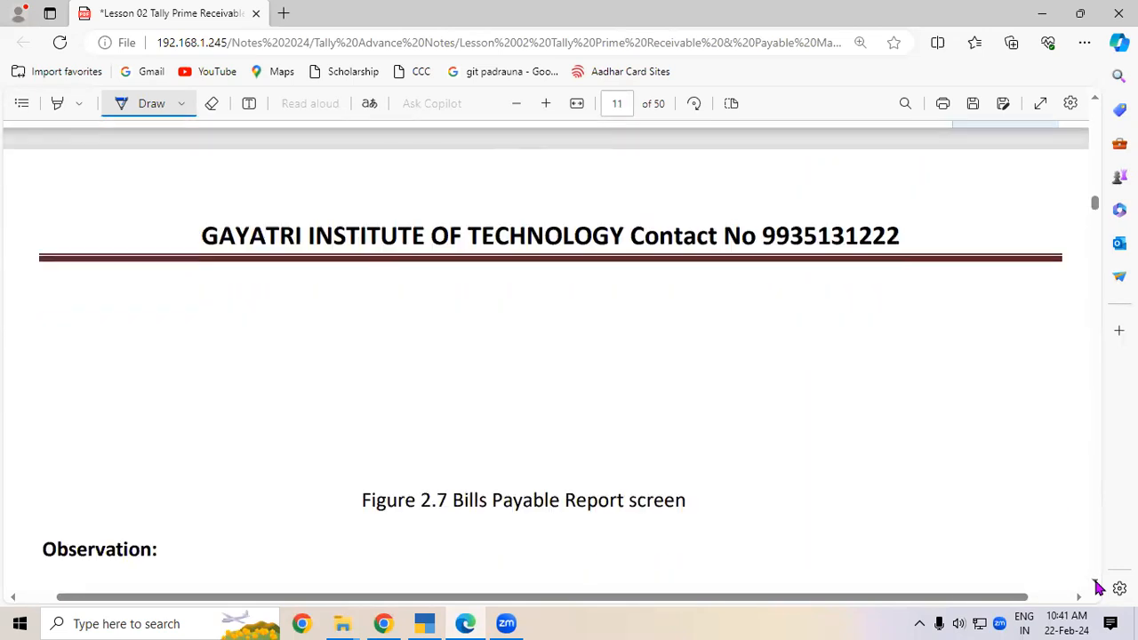
pyautogui.scroll(-10, 1099, 588)
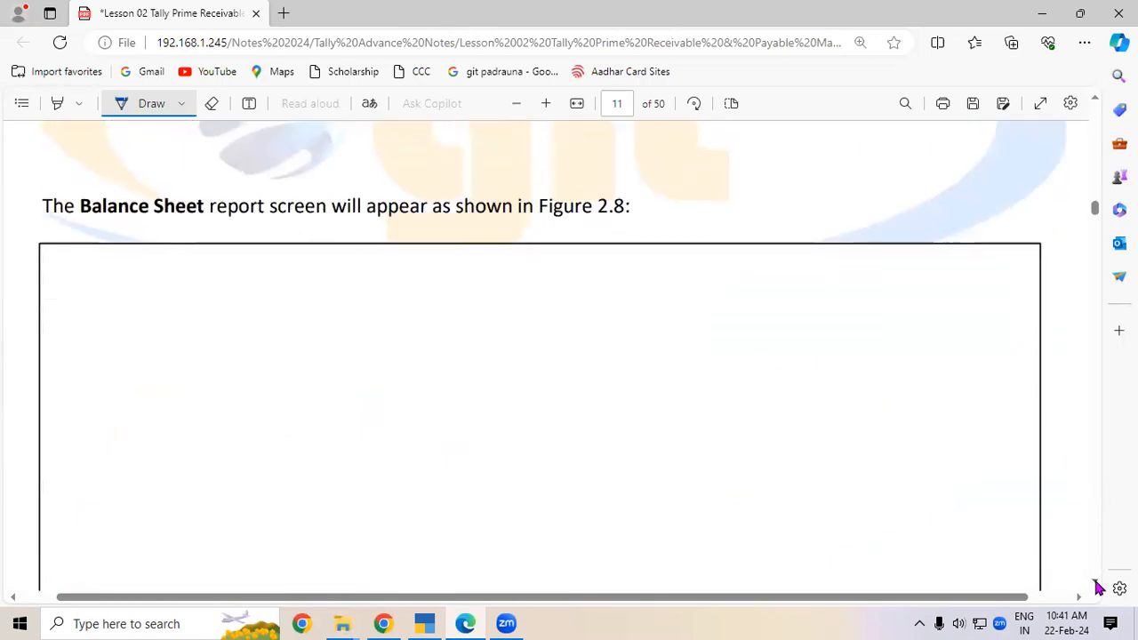
pyautogui.scroll(-10, 1099, 588)
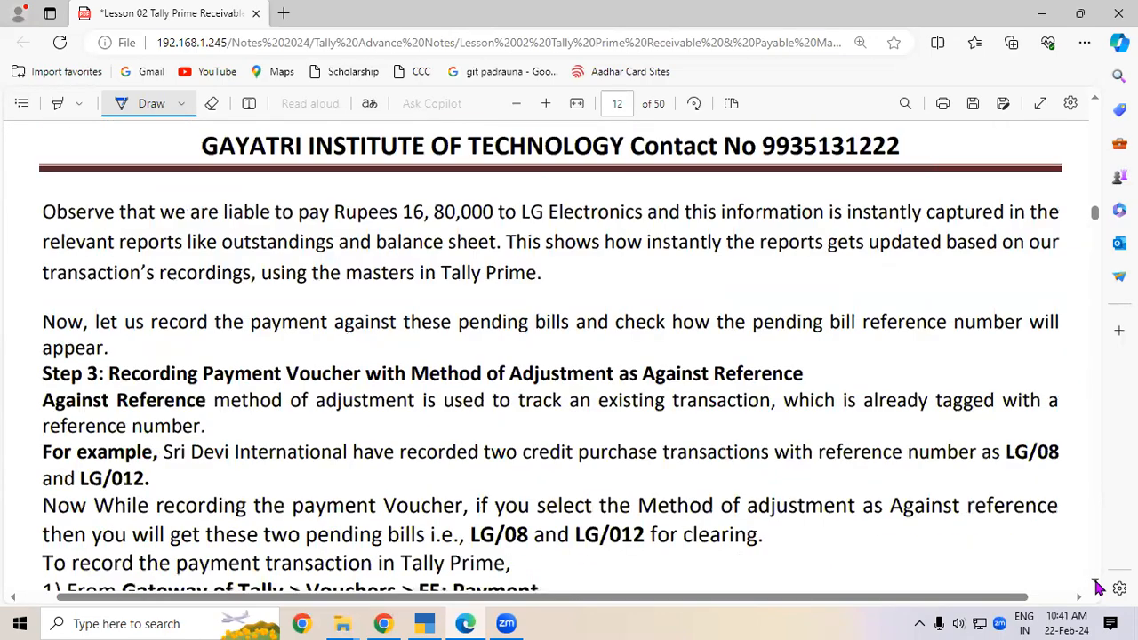
pyautogui.scroll(-10, 1099, 588)
pyautogui.scroll(-15, 1098, 589)
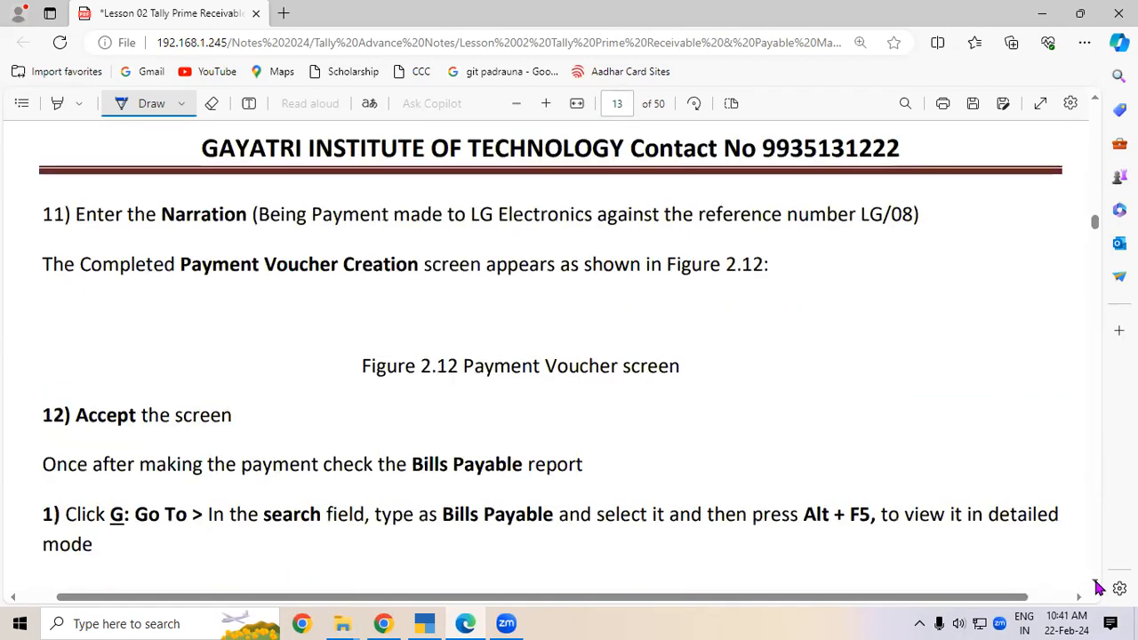
pyautogui.scroll(-15, 1099, 588)
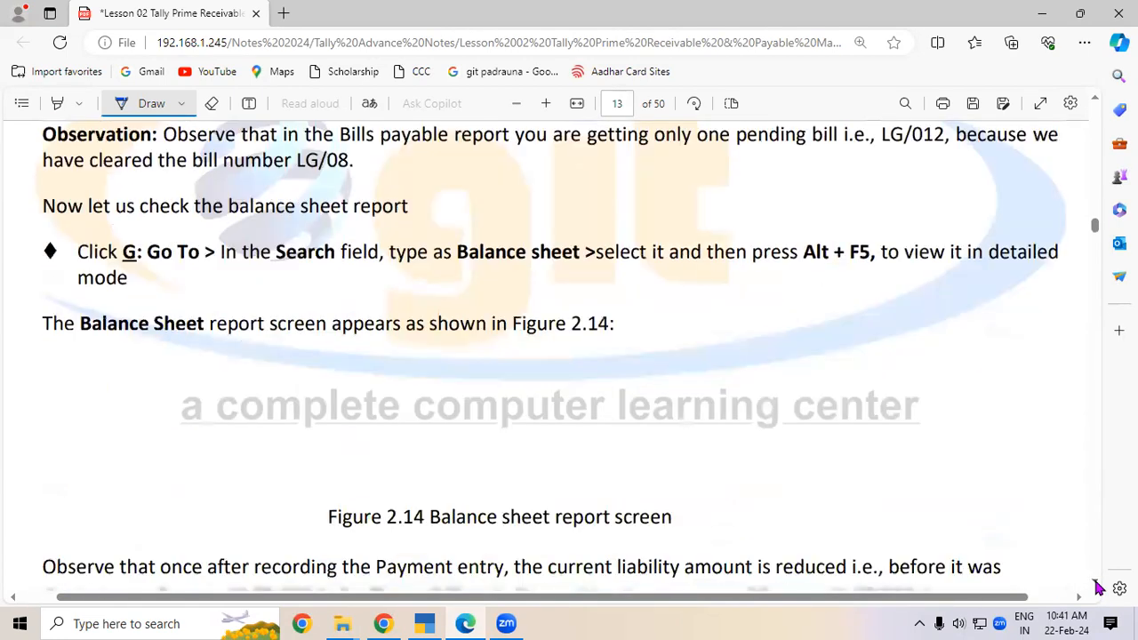
pyautogui.scroll(-8, 1098, 589)
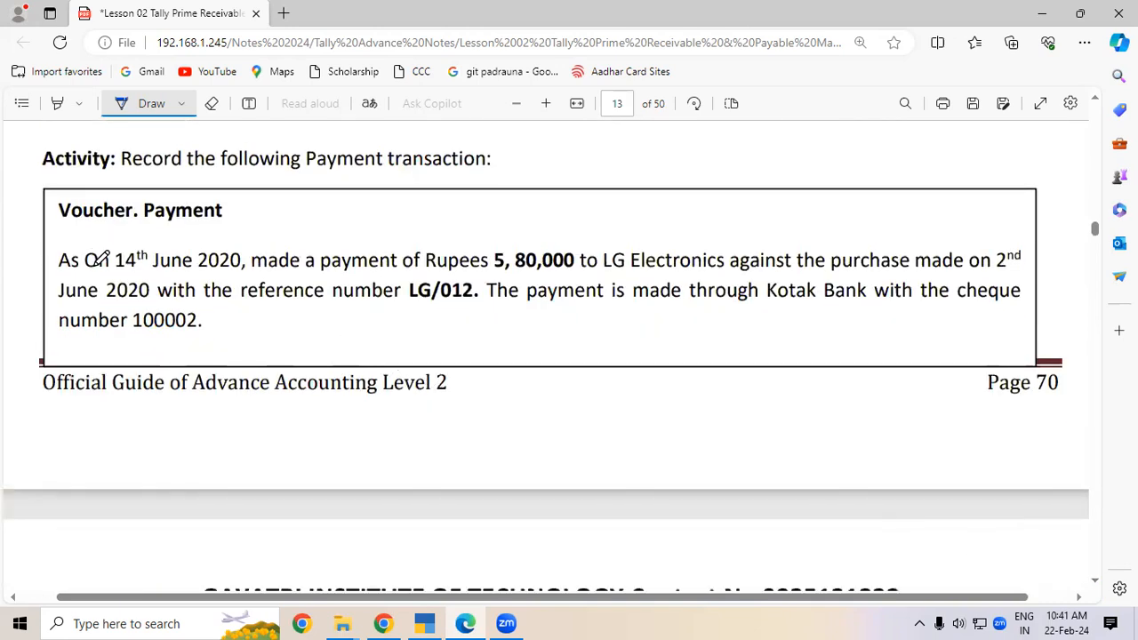
pyautogui.moveTo(105, 273); pyautogui.dragTo(242, 272)
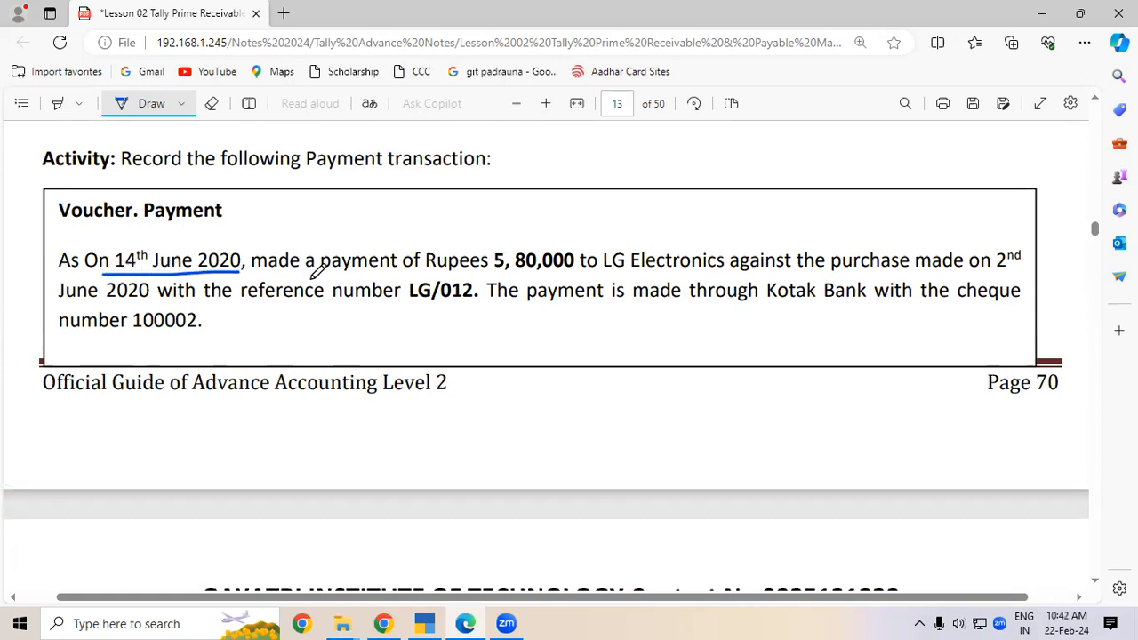
pyautogui.moveTo(494, 273); pyautogui.dragTo(586, 270)
pyautogui.moveTo(107, 300); pyautogui.dragTo(148, 297)
pyautogui.moveTo(411, 304); pyautogui.dragTo(476, 304)
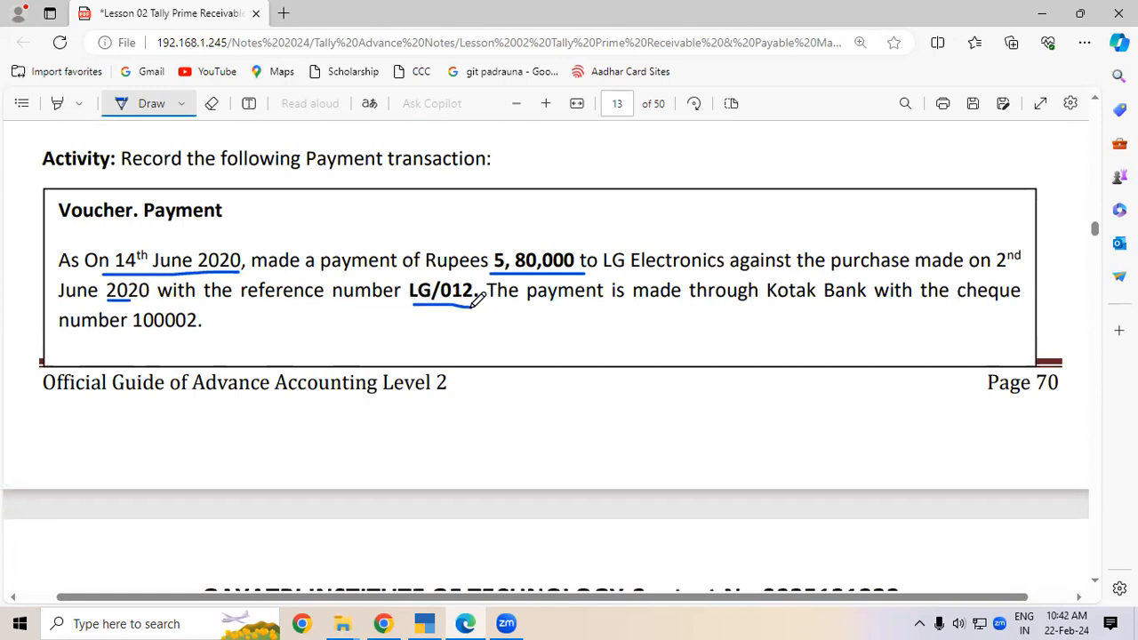
pyautogui.moveTo(133, 336); pyautogui.dragTo(192, 334)
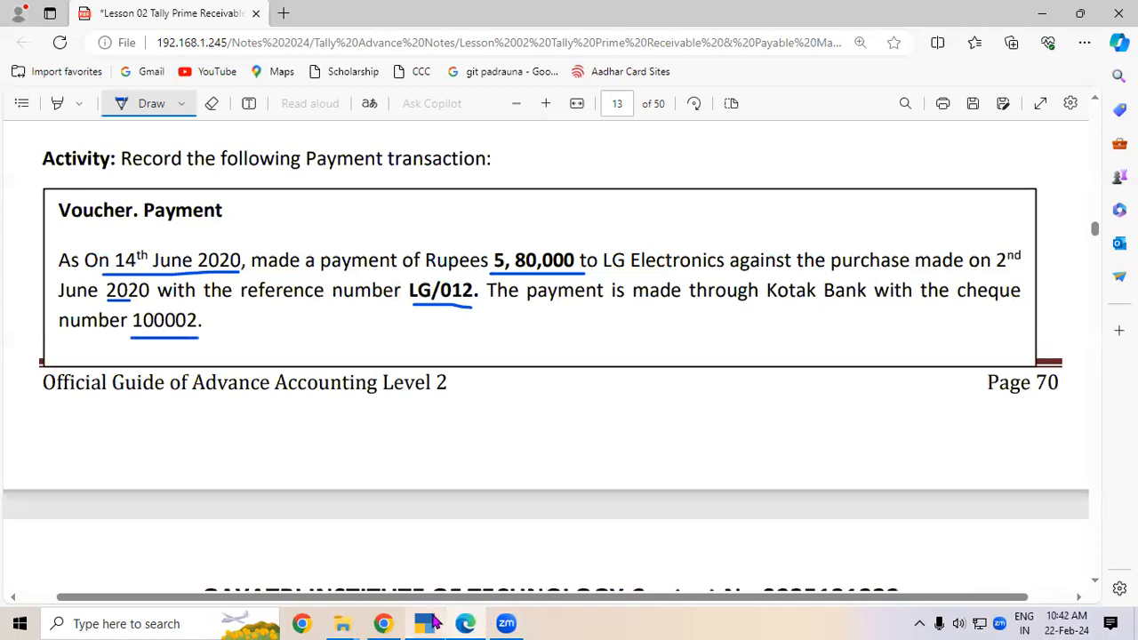
# Switch to TallyPrime, start a Payment voucher and choose LG Electronics as the debit ledger
pyautogui.click(424, 623)
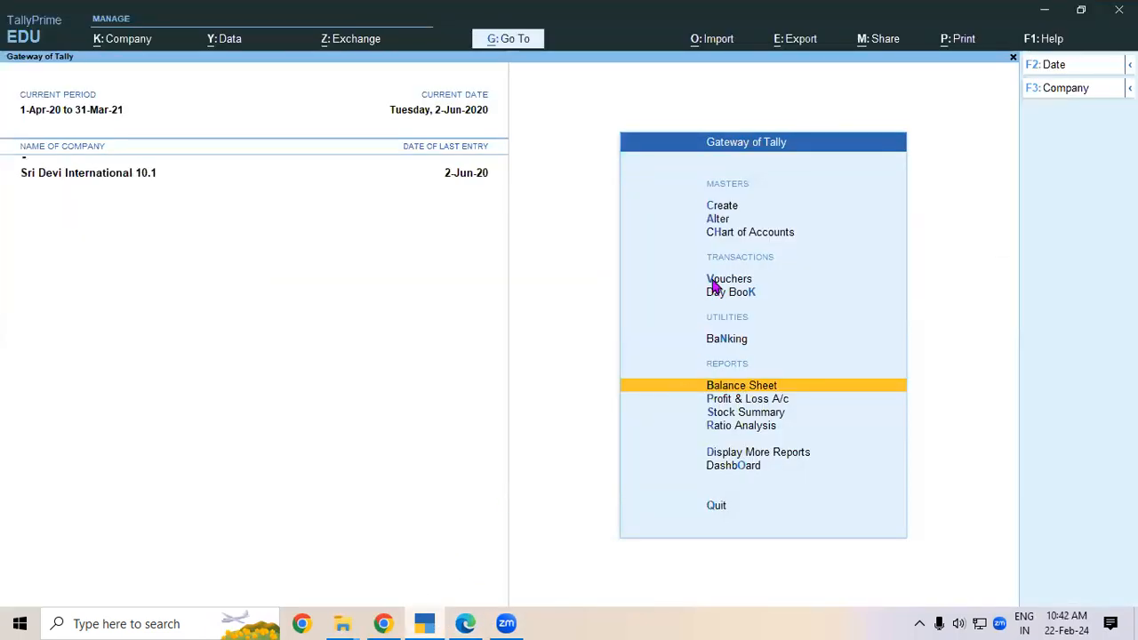
pyautogui.click(714, 280)
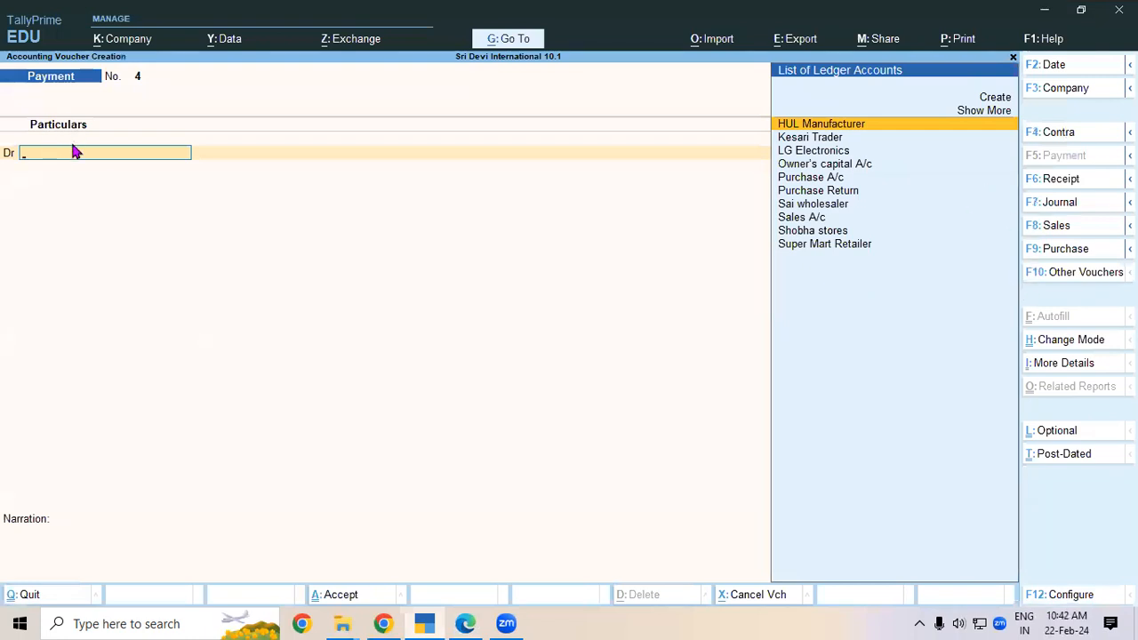
pyautogui.press('Down')
pyautogui.press('Down')
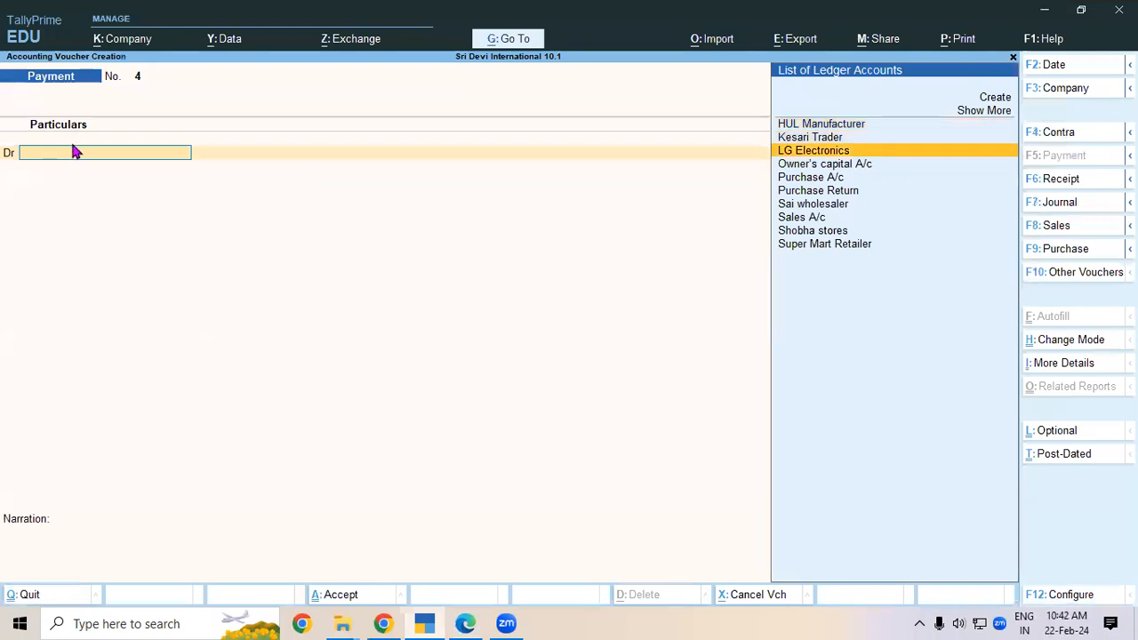
pyautogui.press('Return')
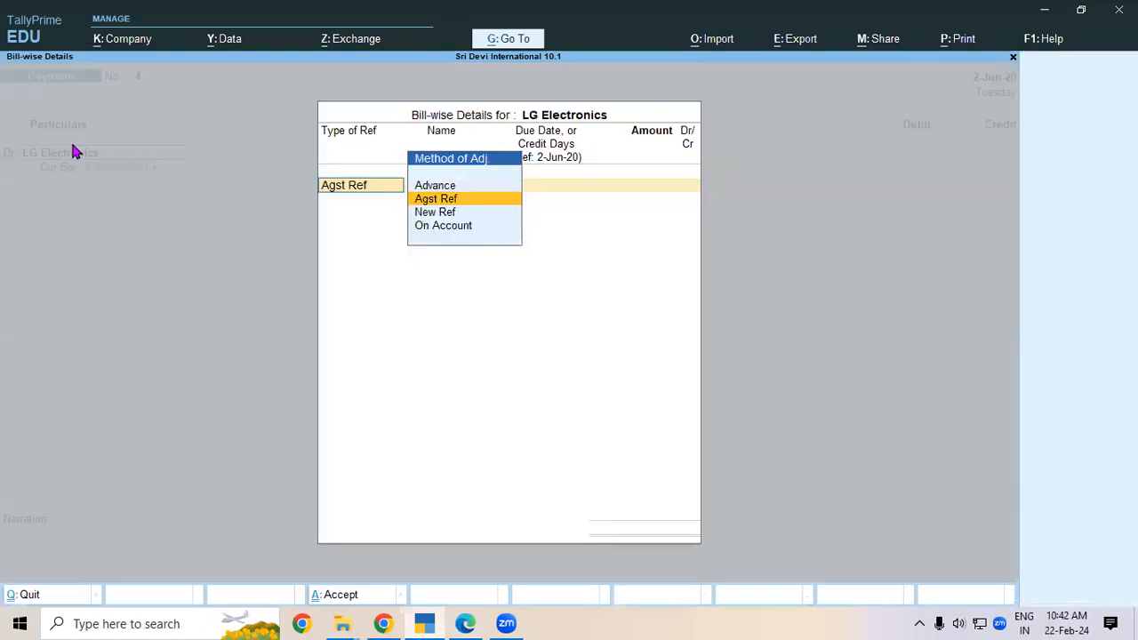
# Adjust the LG Electronics debit as Agst Ref against pending bill Ref. No/012 for 5,80,000 and finish the bill-wise details
pyautogui.press('Return')
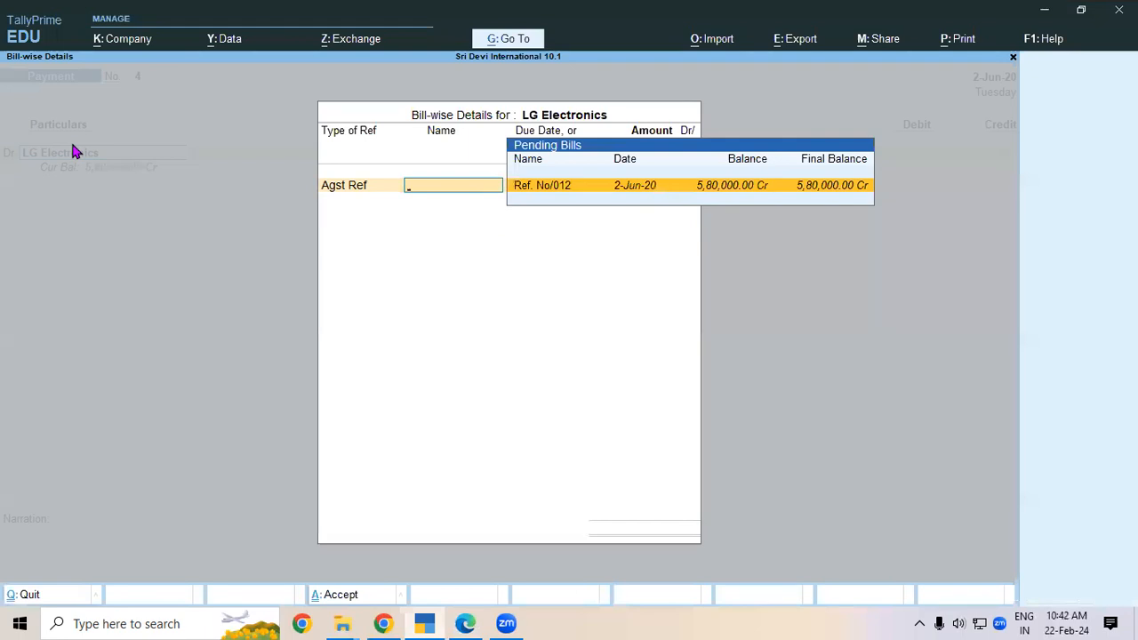
pyautogui.press('Return')
pyautogui.press('Return')
pyautogui.press('Return')
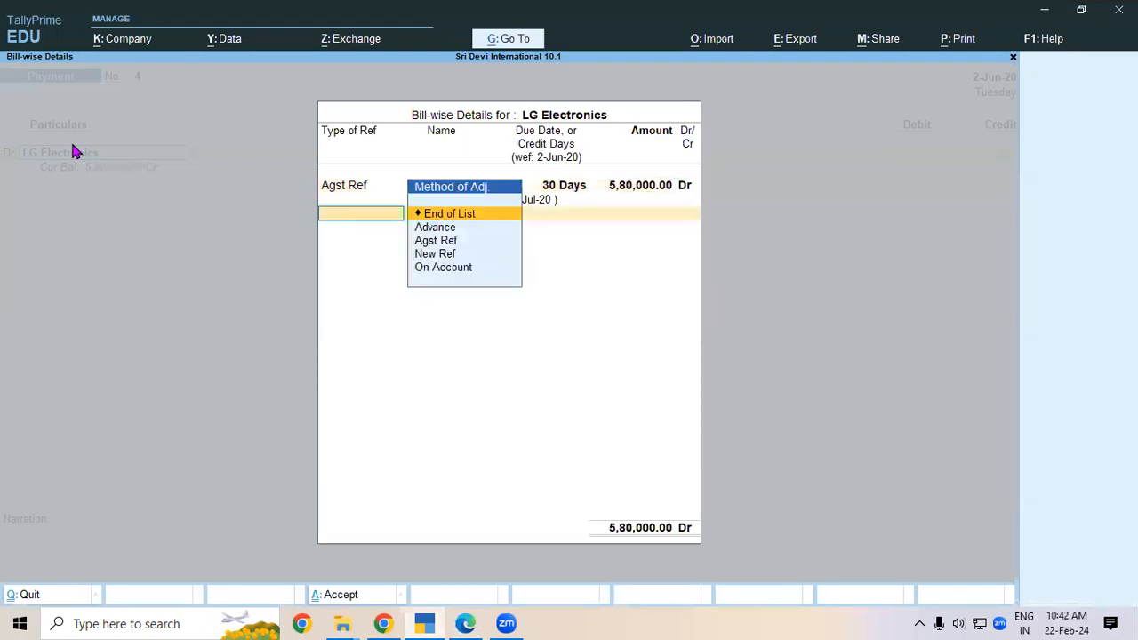
pyautogui.press('Return')
pyautogui.press('Return')
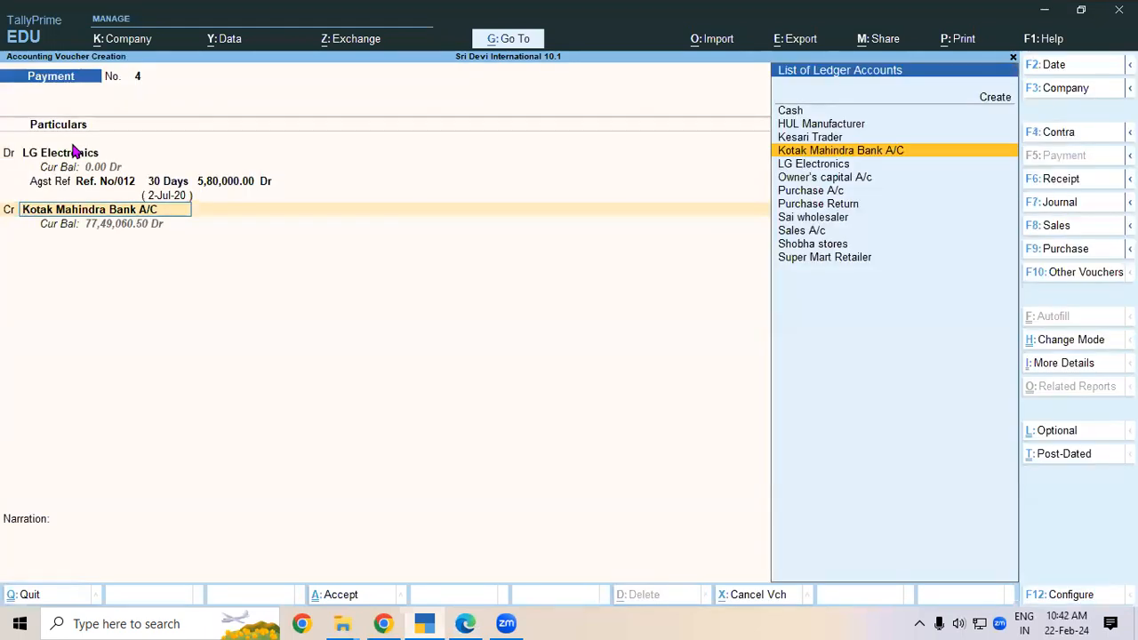
# Credit Kotak Mahindra Bank A/C with 5,80,000 by cheque, instrument number 100002, and save the voucher without narration
pyautogui.press('Return')
pyautogui.press('Return')
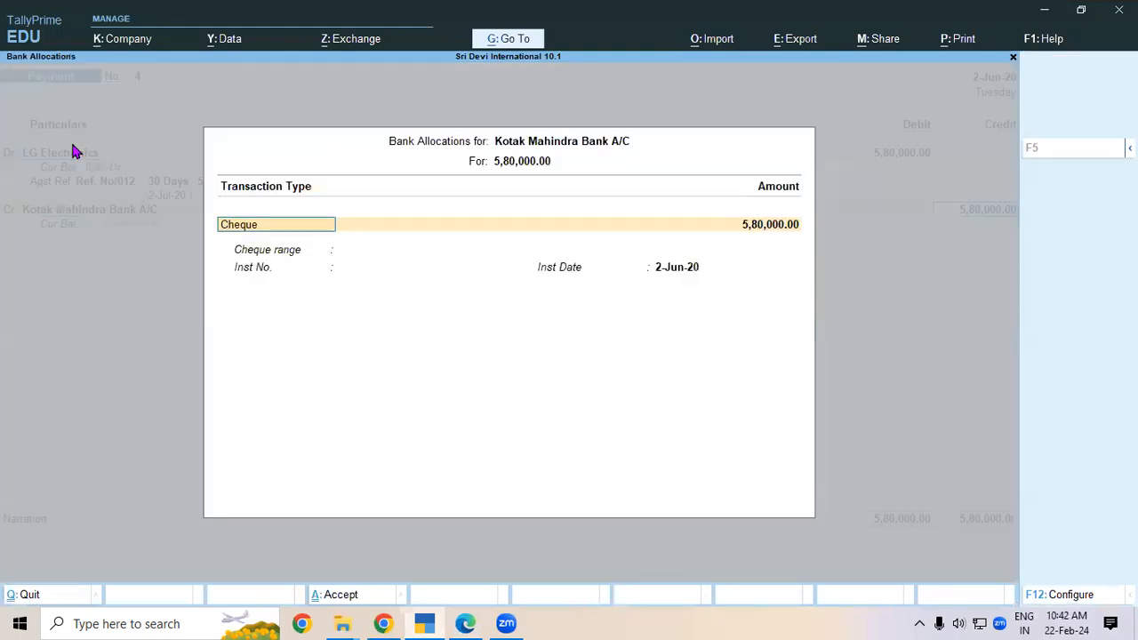
pyautogui.press('Return')
pyautogui.write('10000')
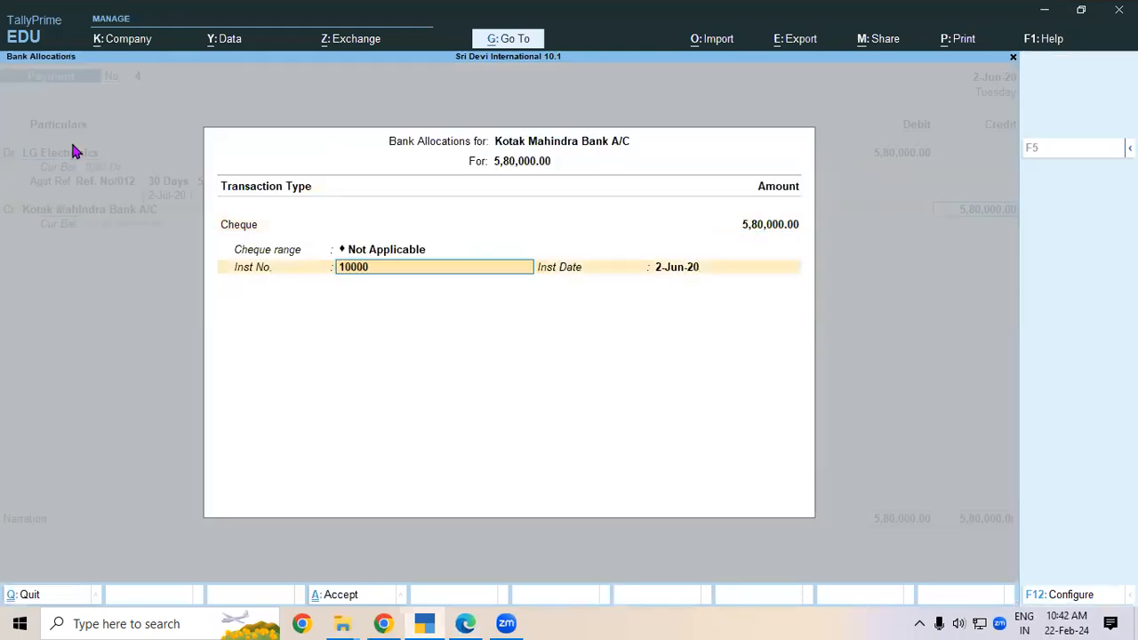
pyautogui.write('2')
pyautogui.press('Return')
pyautogui.press('Return')
pyautogui.press('Return')
pyautogui.press('Return')
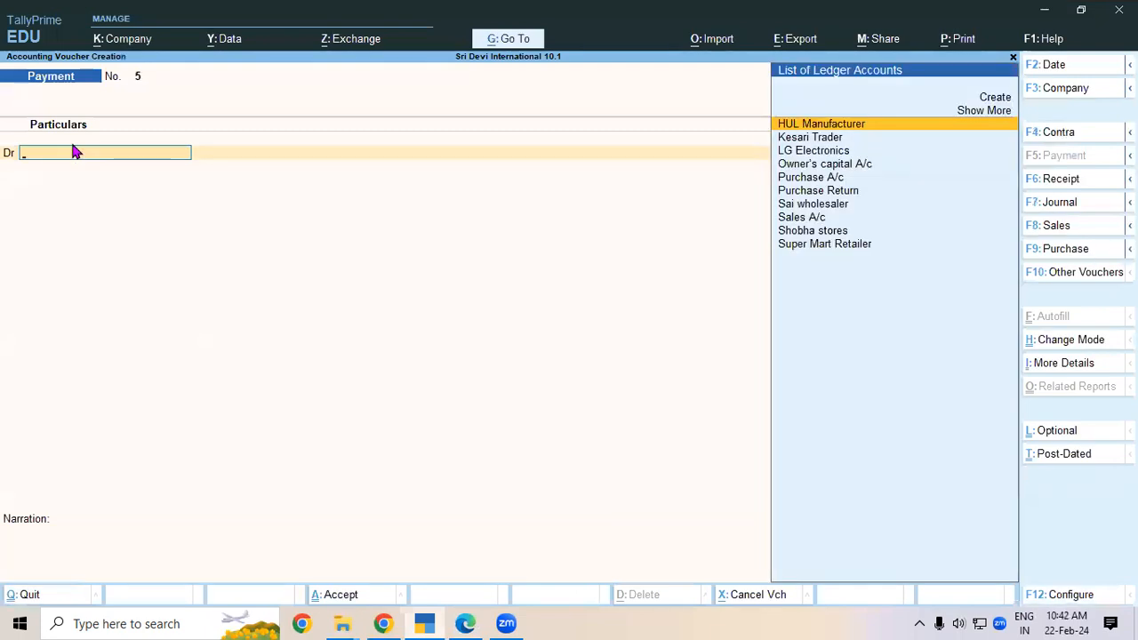
# Check the Bills Payable report for pending LG Electronics bills, and close it together with the blank Payment voucher
pyautogui.hotkey('alt', 'g')
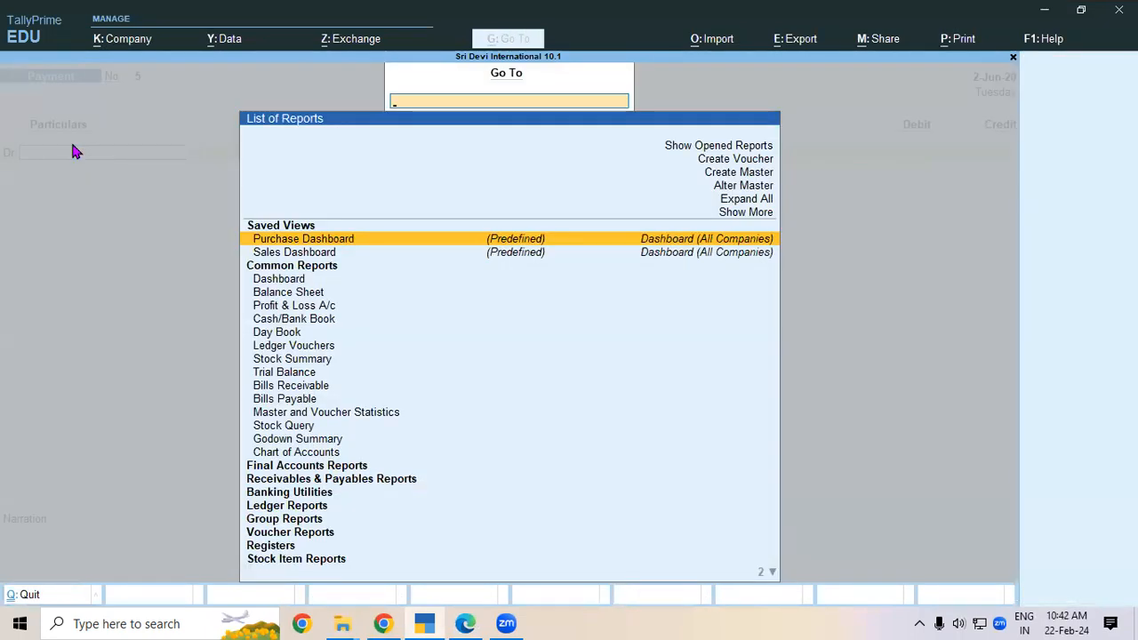
pyautogui.write('Bil')
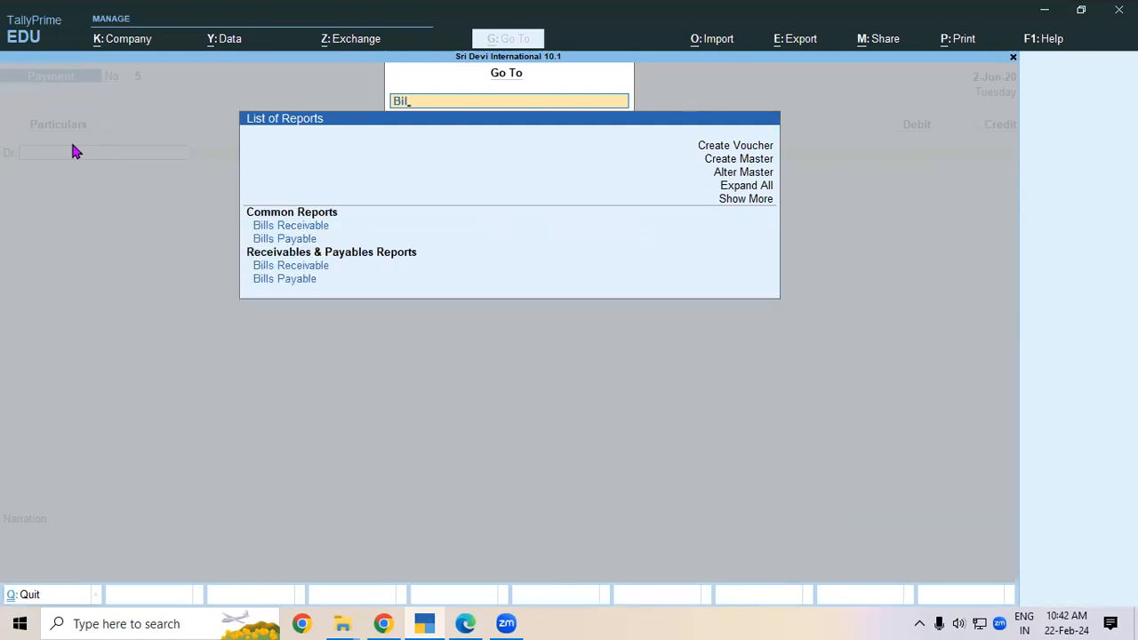
pyautogui.press('Down')
pyautogui.press('Down')
pyautogui.press('Return')
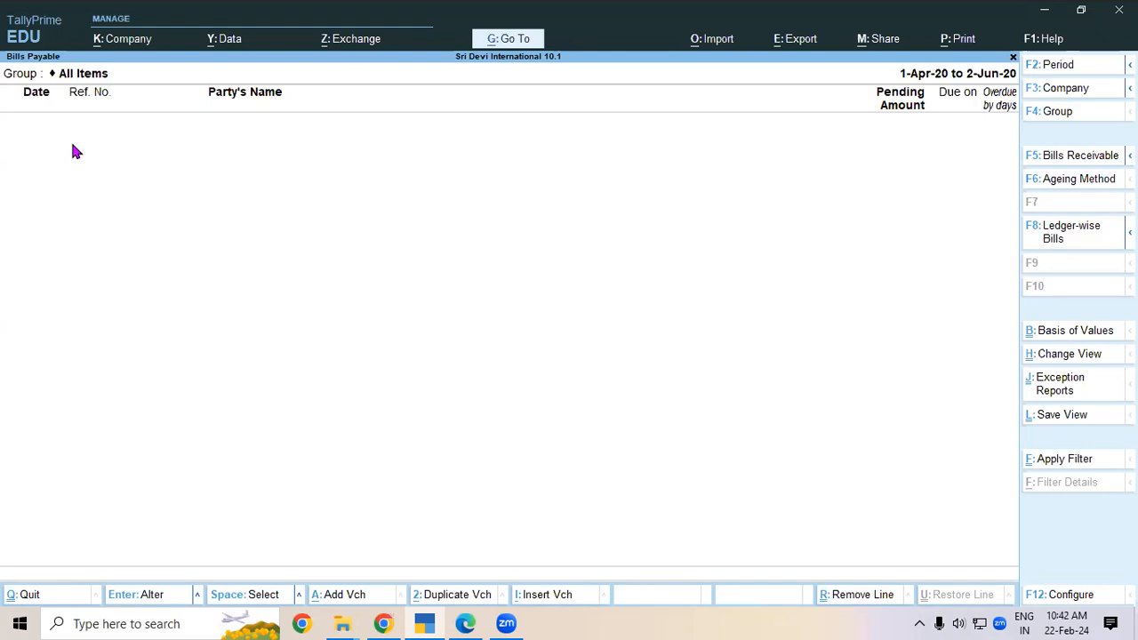
pyautogui.press('Escape')
pyautogui.press('Escape')
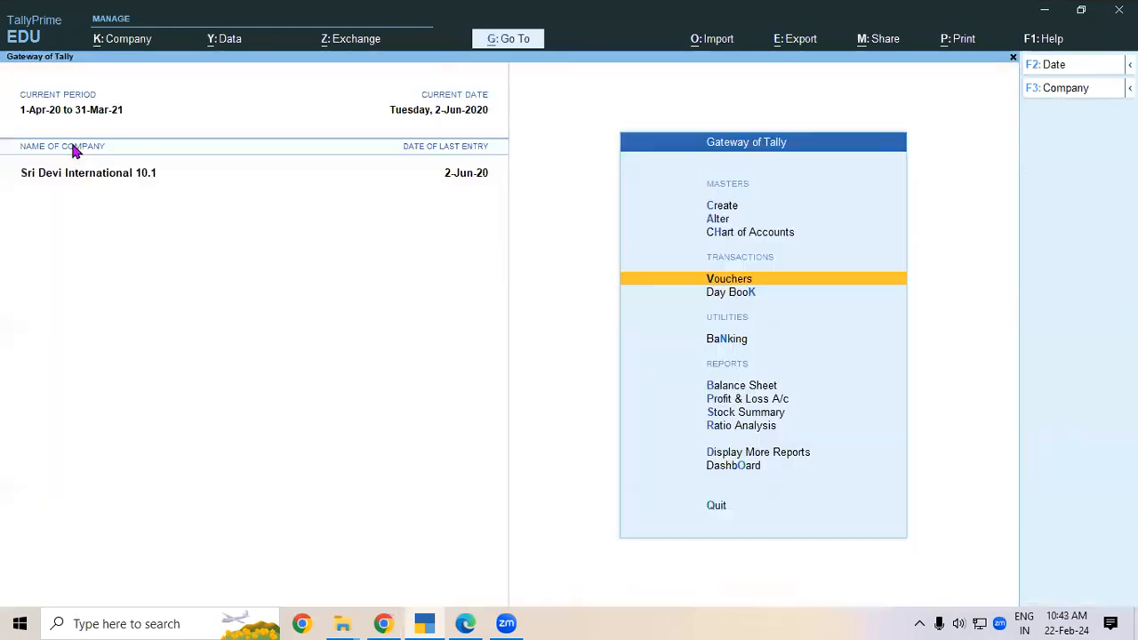
# Examine Current Liabilities and Sundry Creditors in the detailed Balance Sheet, and return to the Gateway of Tally
pyautogui.press('Down')
pyautogui.press('Down')
pyautogui.press('Down')
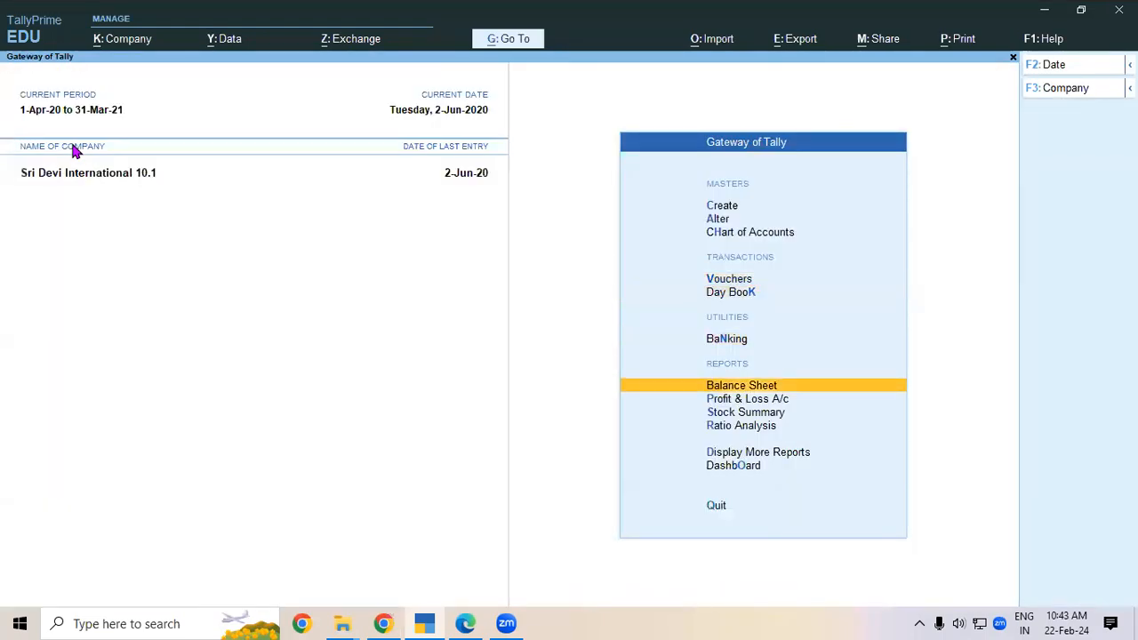
pyautogui.press('Return')
pyautogui.press('alt')
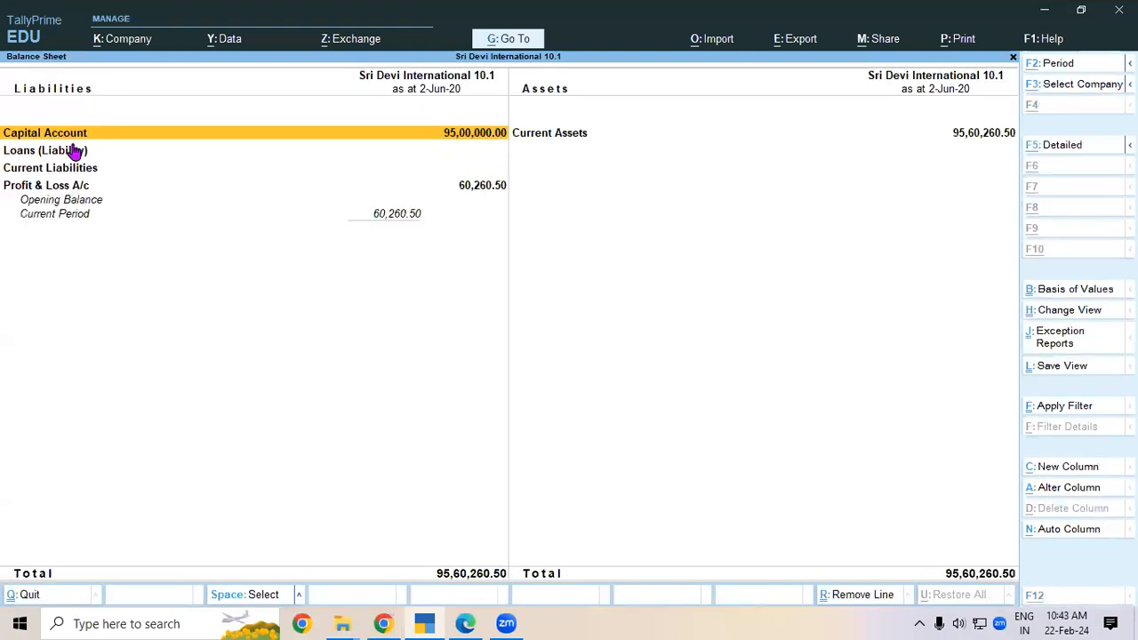
pyautogui.hotkey('alt', 'f5')
pyautogui.press('Down')
pyautogui.press('Down')
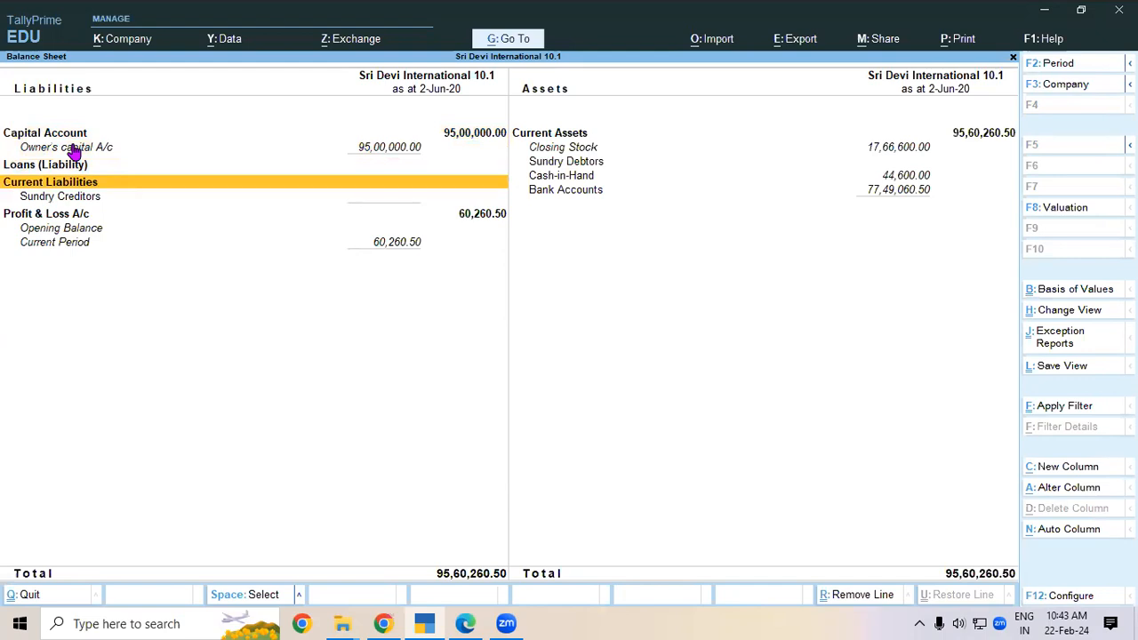
pyautogui.press('Escape')
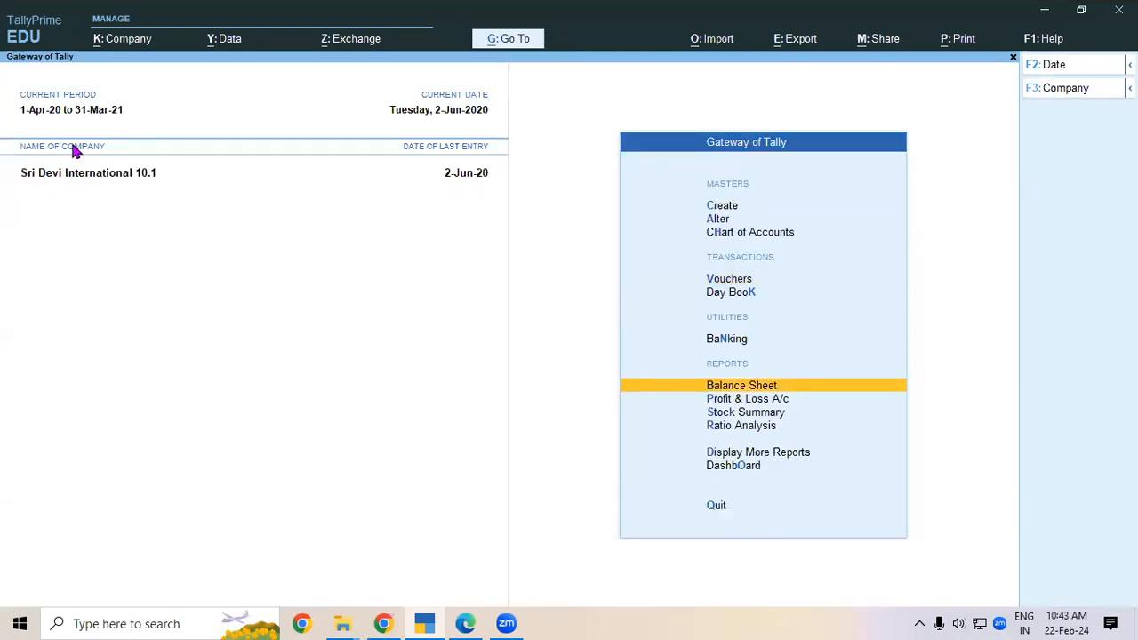